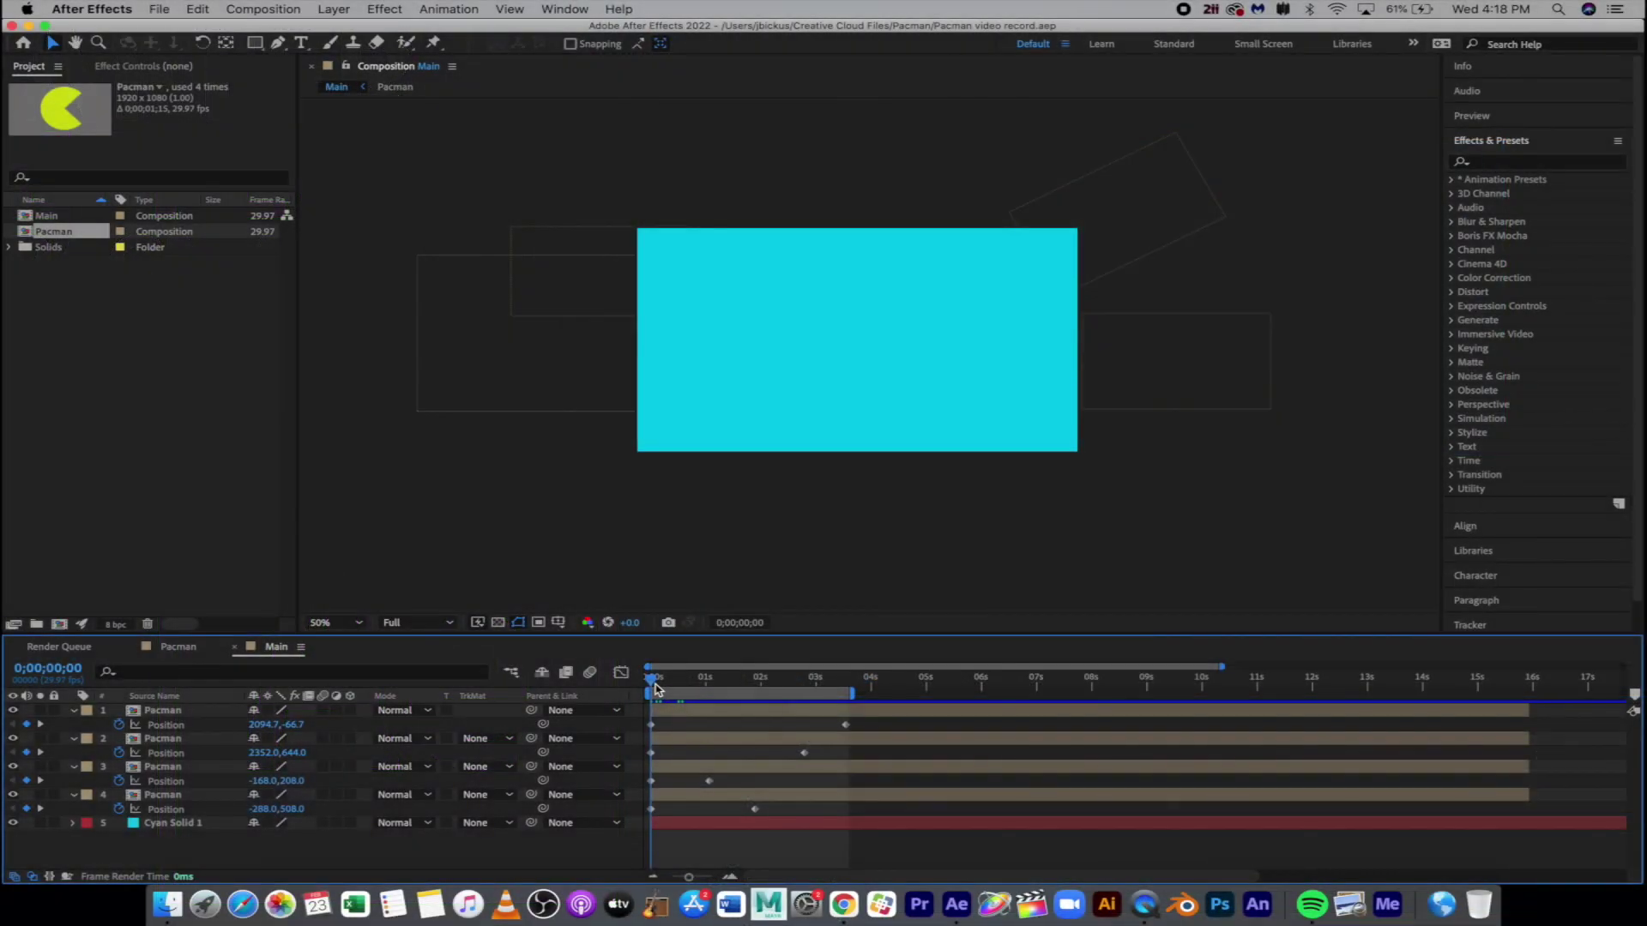
# Step: Preview the finished Pac-Man animation, then start a new empty project
pyautogui.press('space')
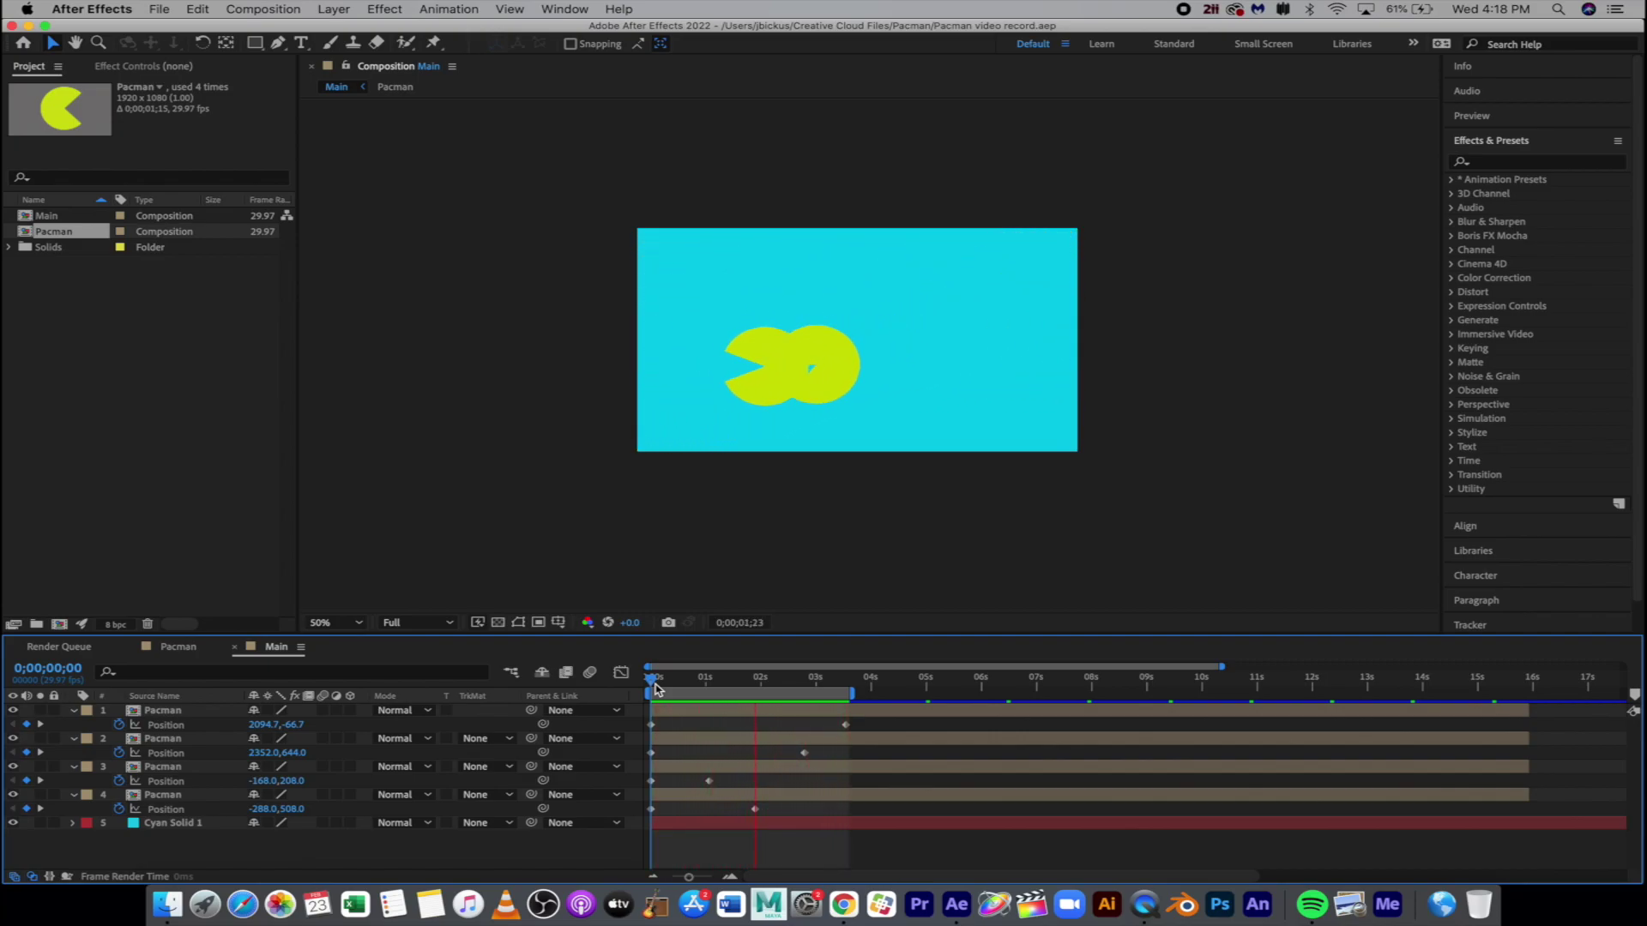
pyautogui.press('space')
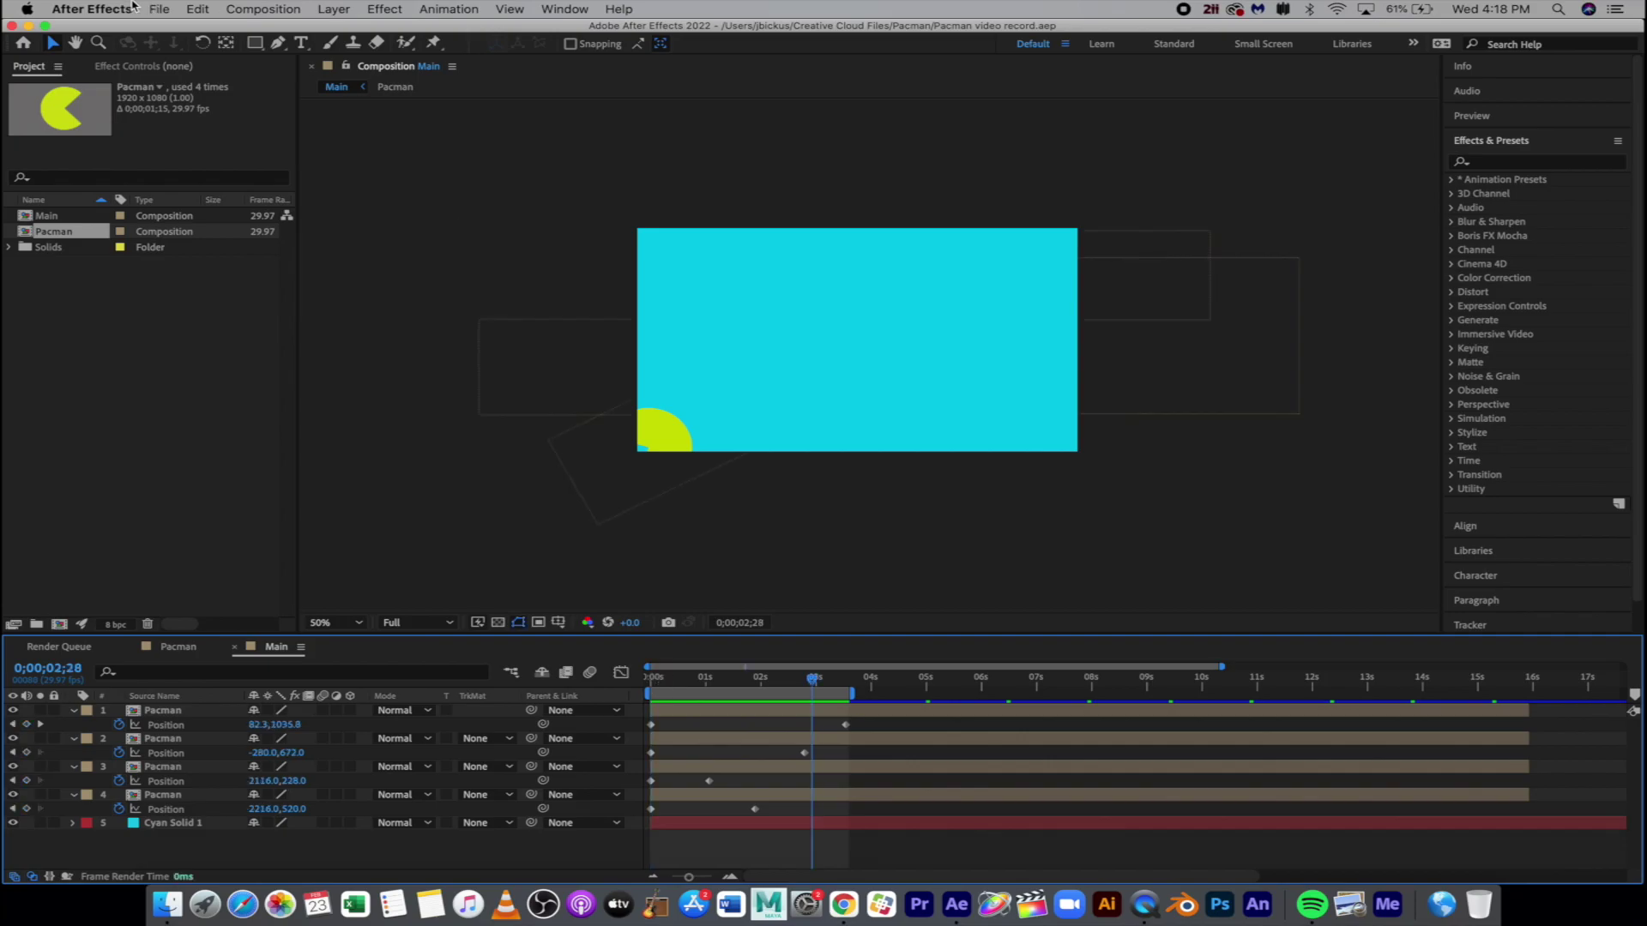
pyautogui.click(159, 9)
pyautogui.moveTo(176, 25)
pyautogui.click(473, 34)
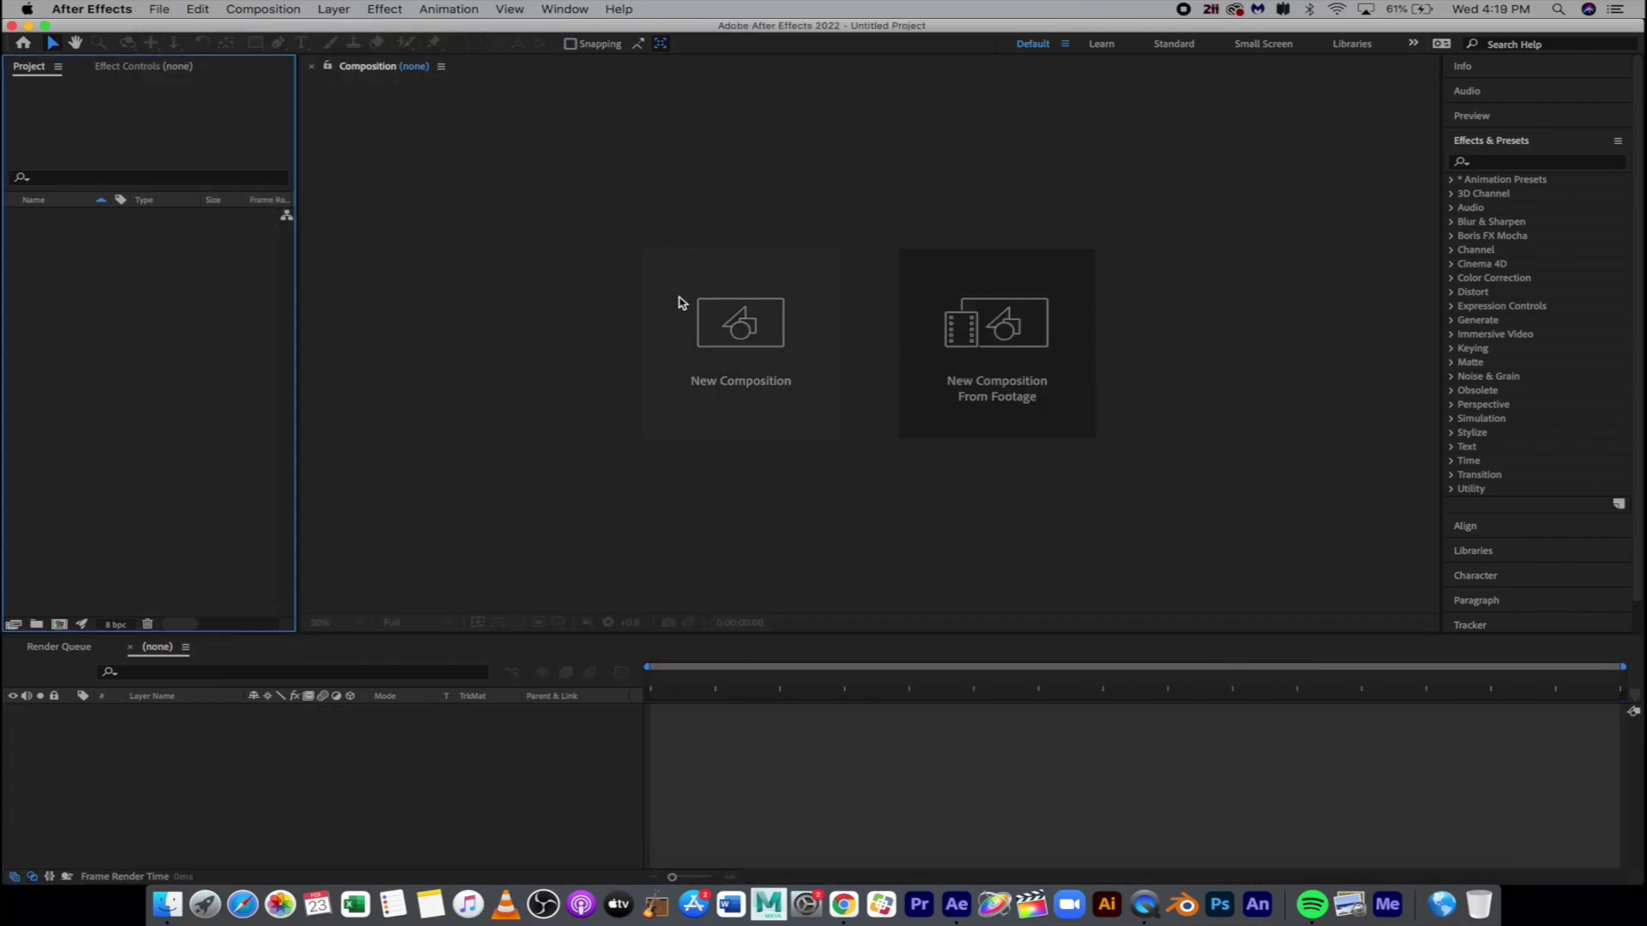
# Step: Create a 1920×1080, 29.97 fps composition named Pacman
pyautogui.click(718, 329)
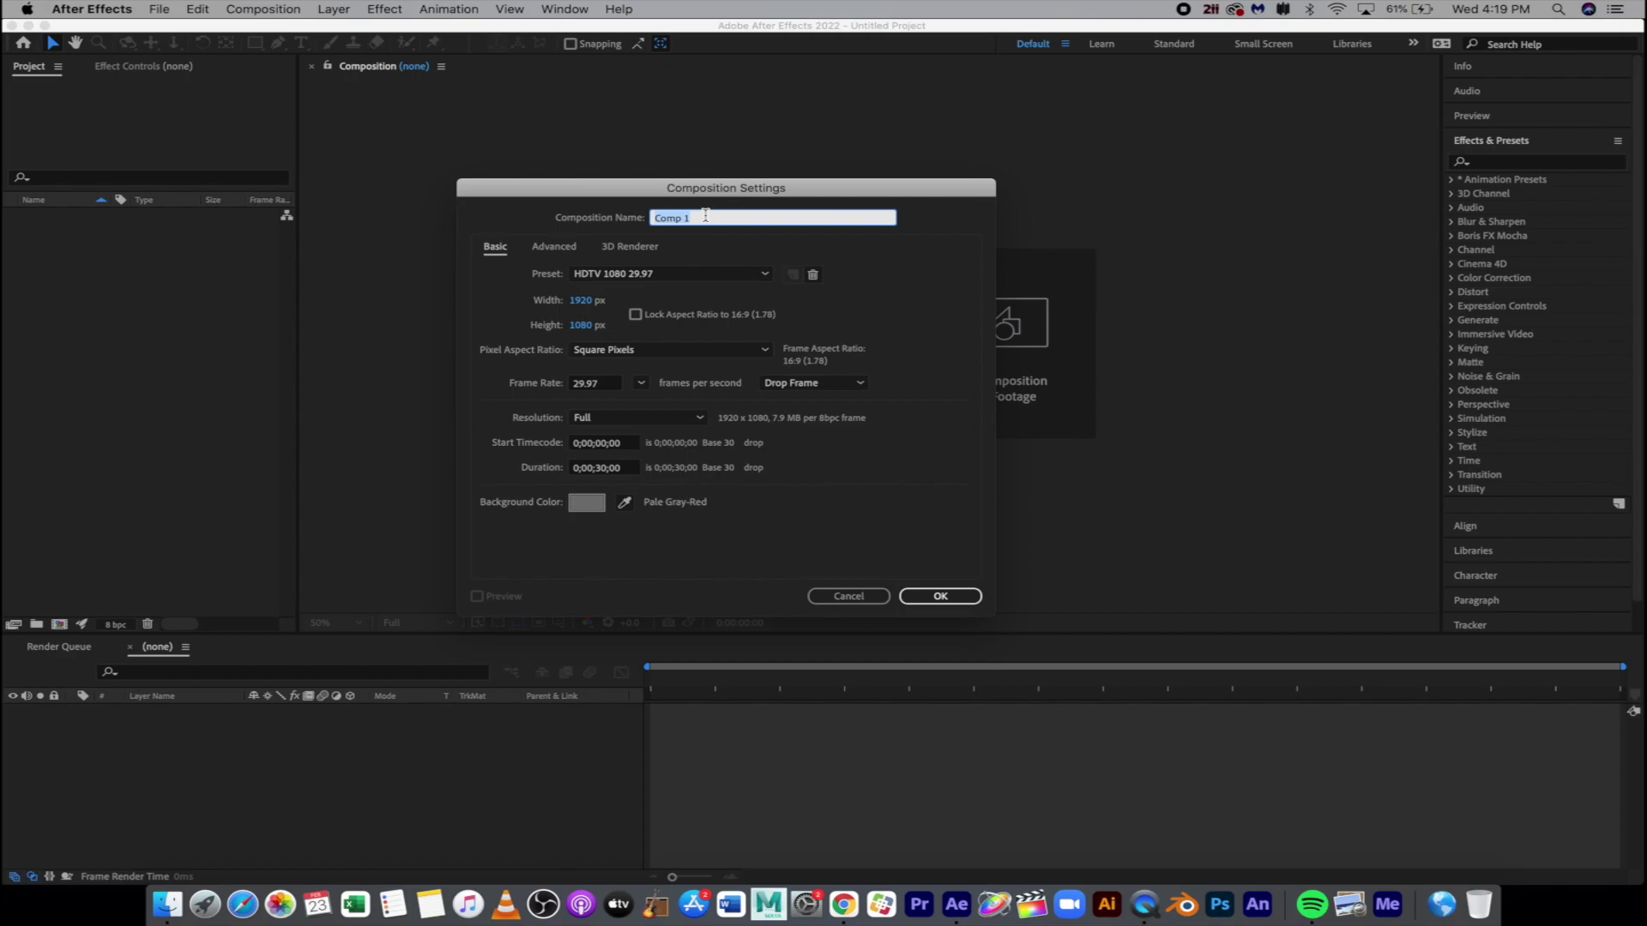
pyautogui.write('Pacman')
pyautogui.click(967, 600)
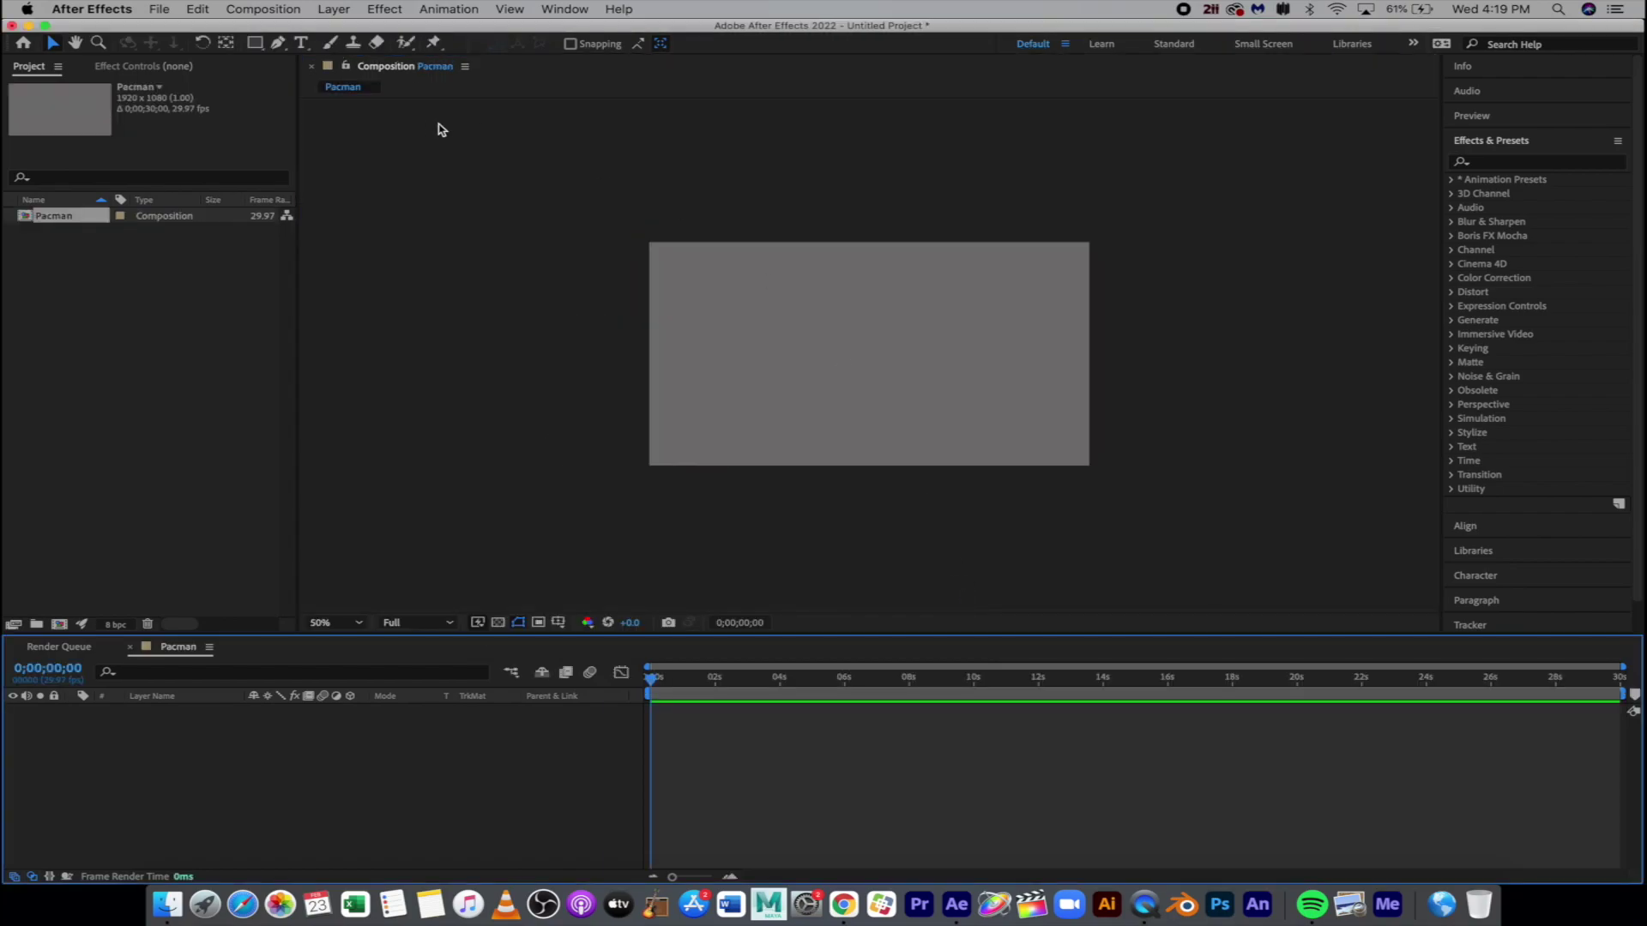
# Step: Switch to the Ellipse tool and drag a yellow ellipse in the middle of the Pacman comp
pyautogui.click(255, 43)
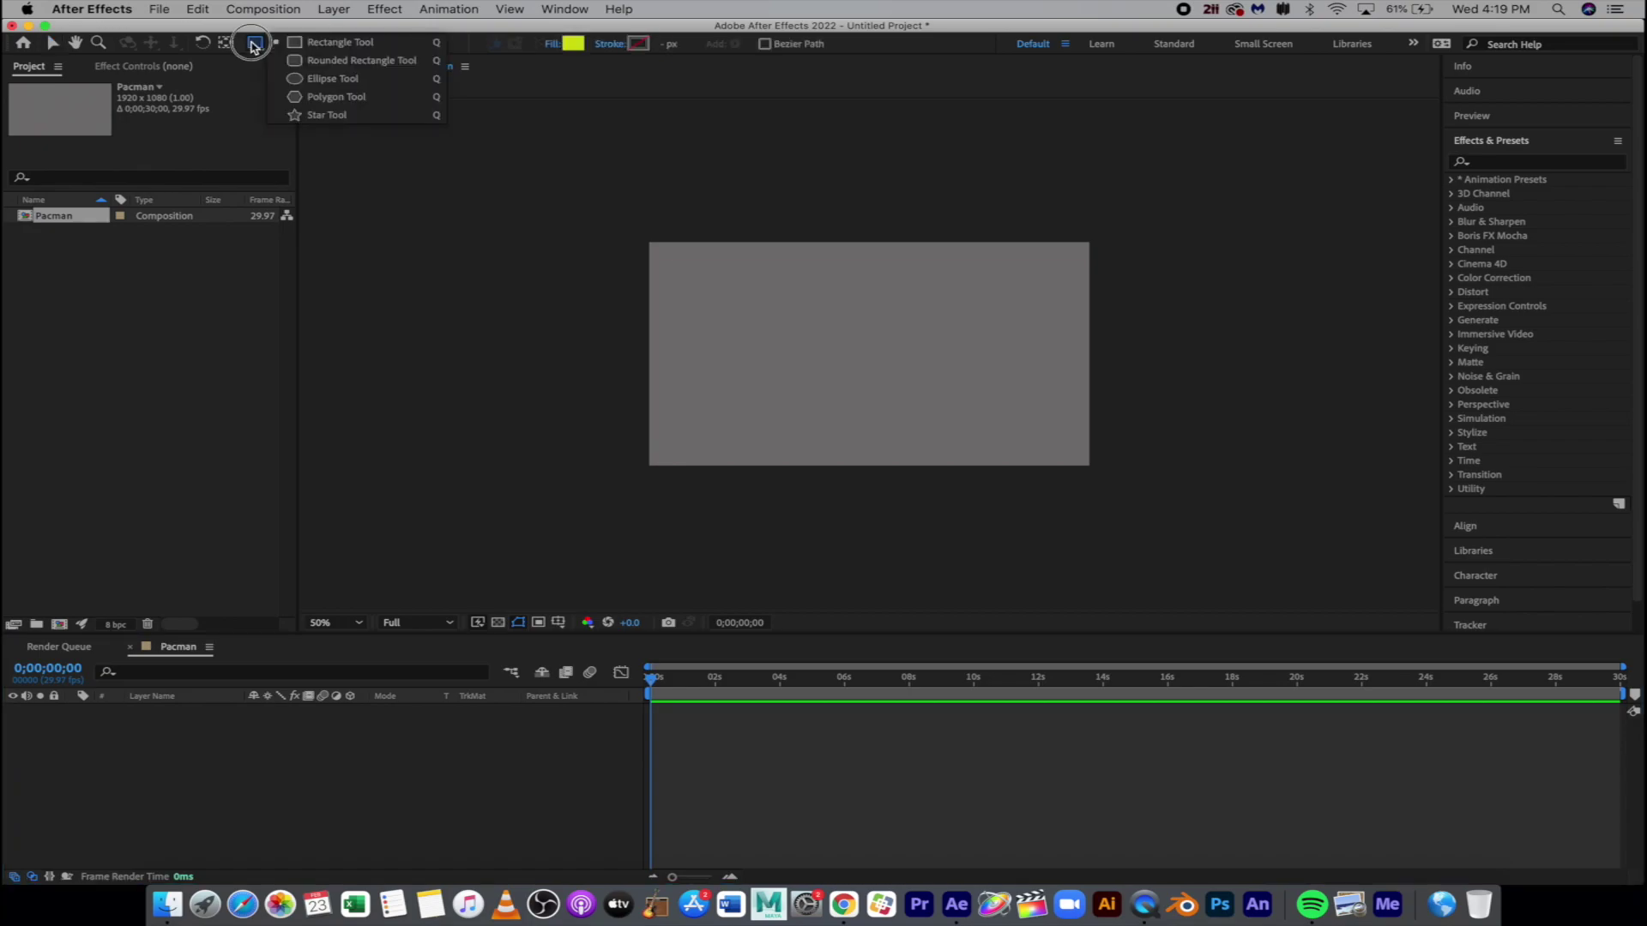
pyautogui.moveTo(255, 45); pyautogui.dragTo(326, 89)
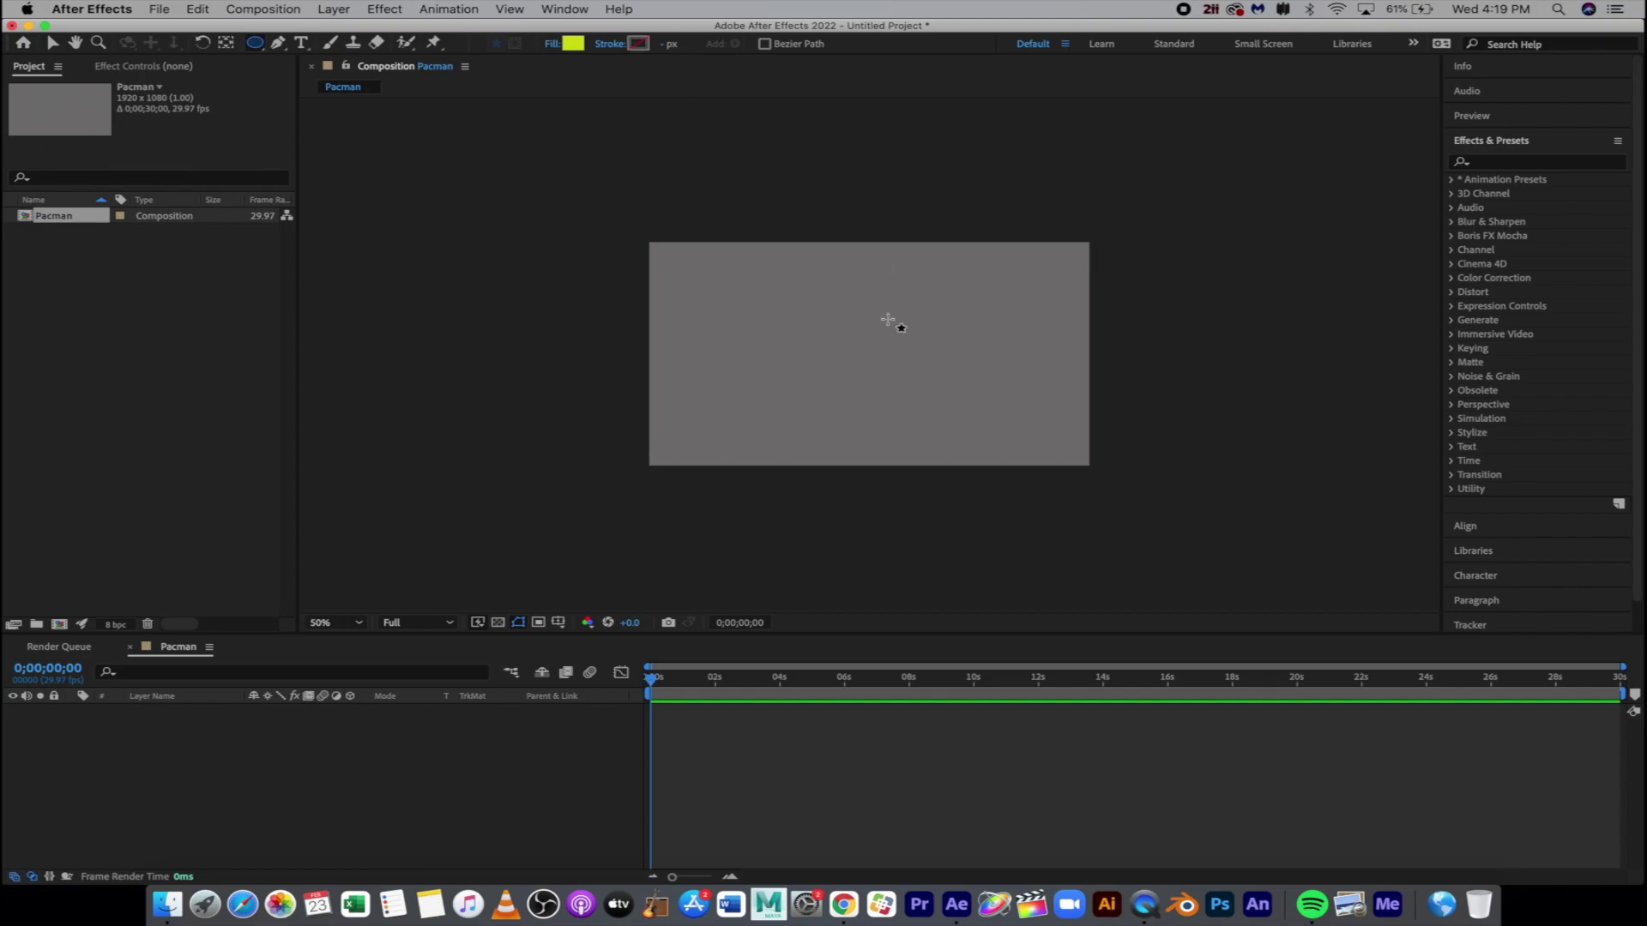
pyautogui.moveTo(774, 254); pyautogui.dragTo(973, 452)
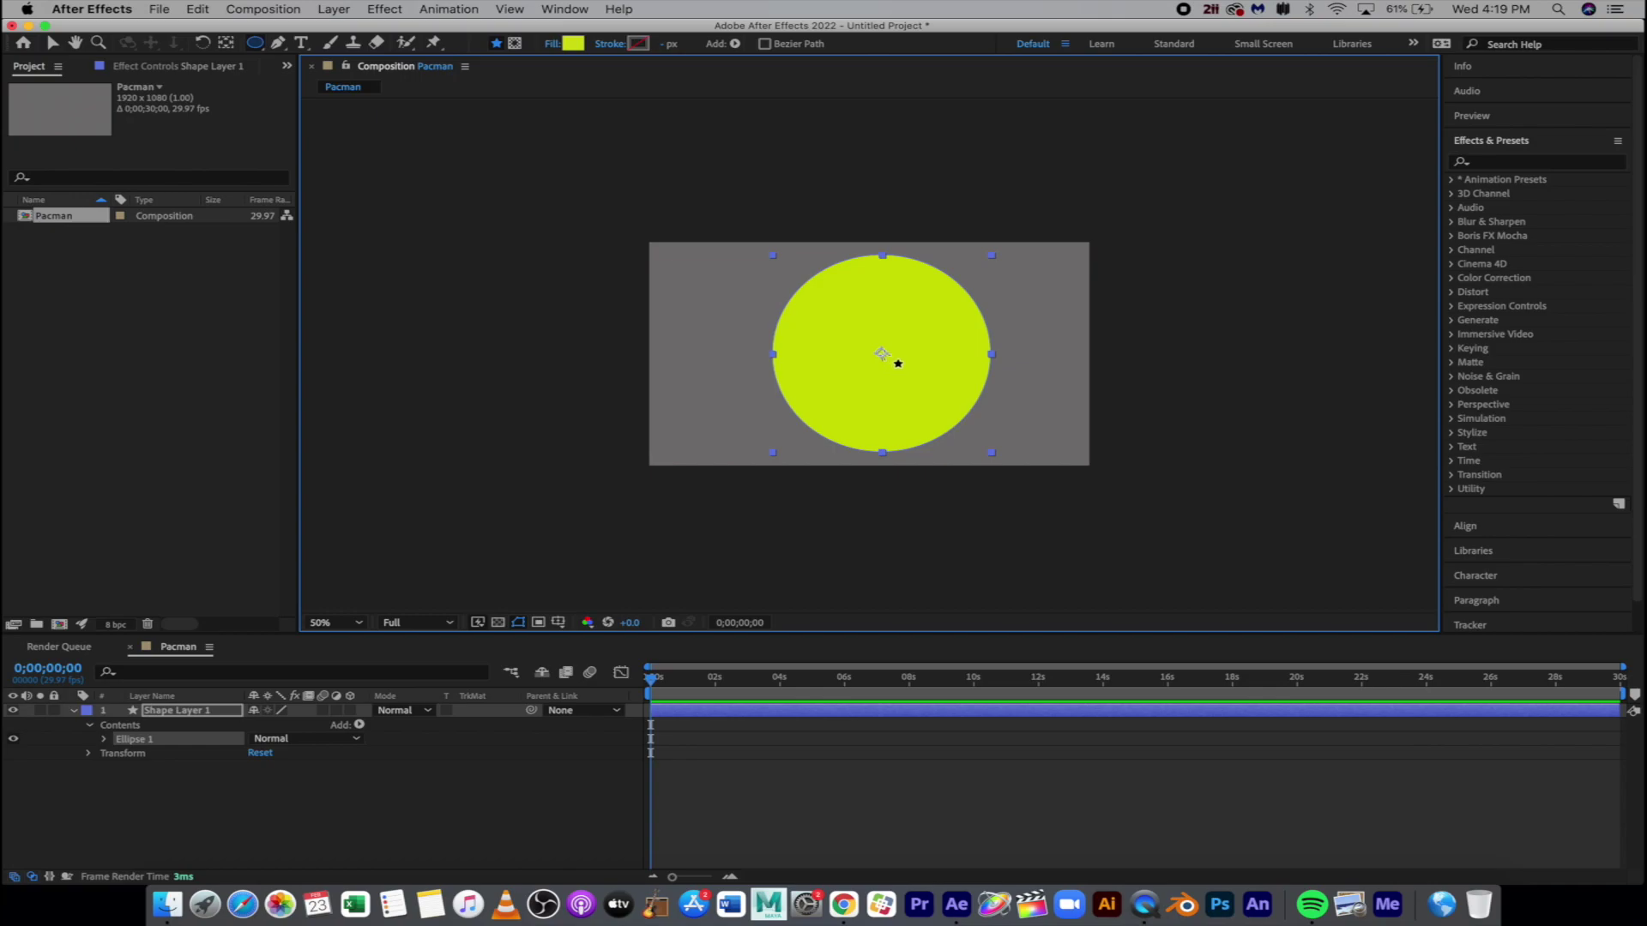
# Step: Select Shape Layer 1 and center its anchor point in the layer content
pyautogui.click(56, 43)
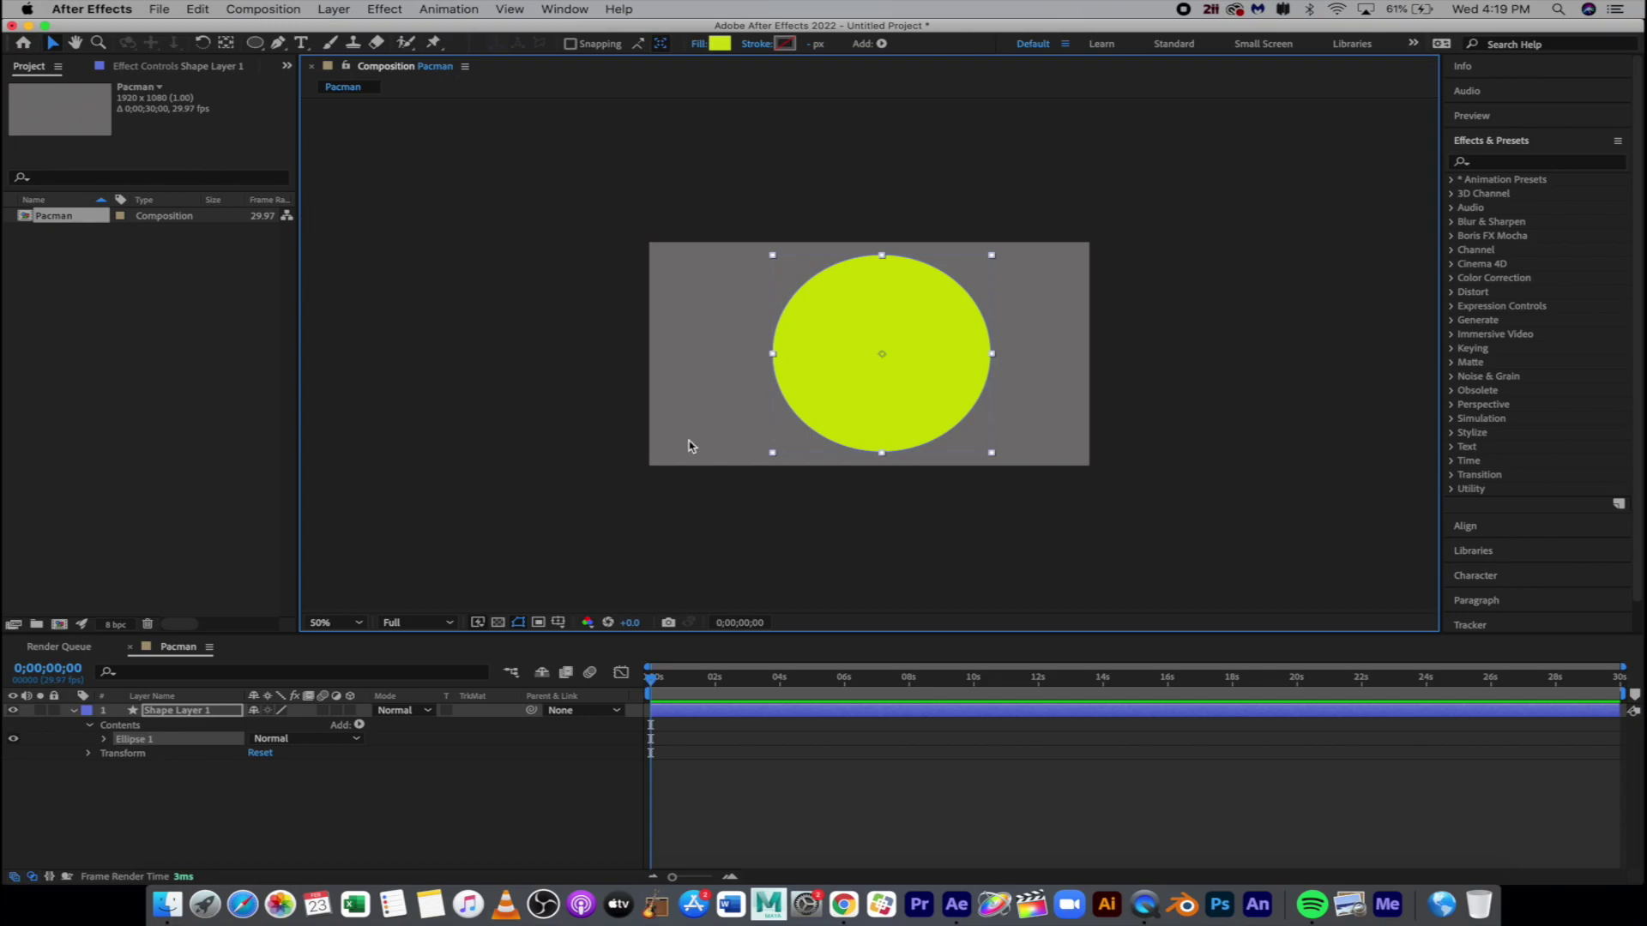
pyautogui.click(206, 713)
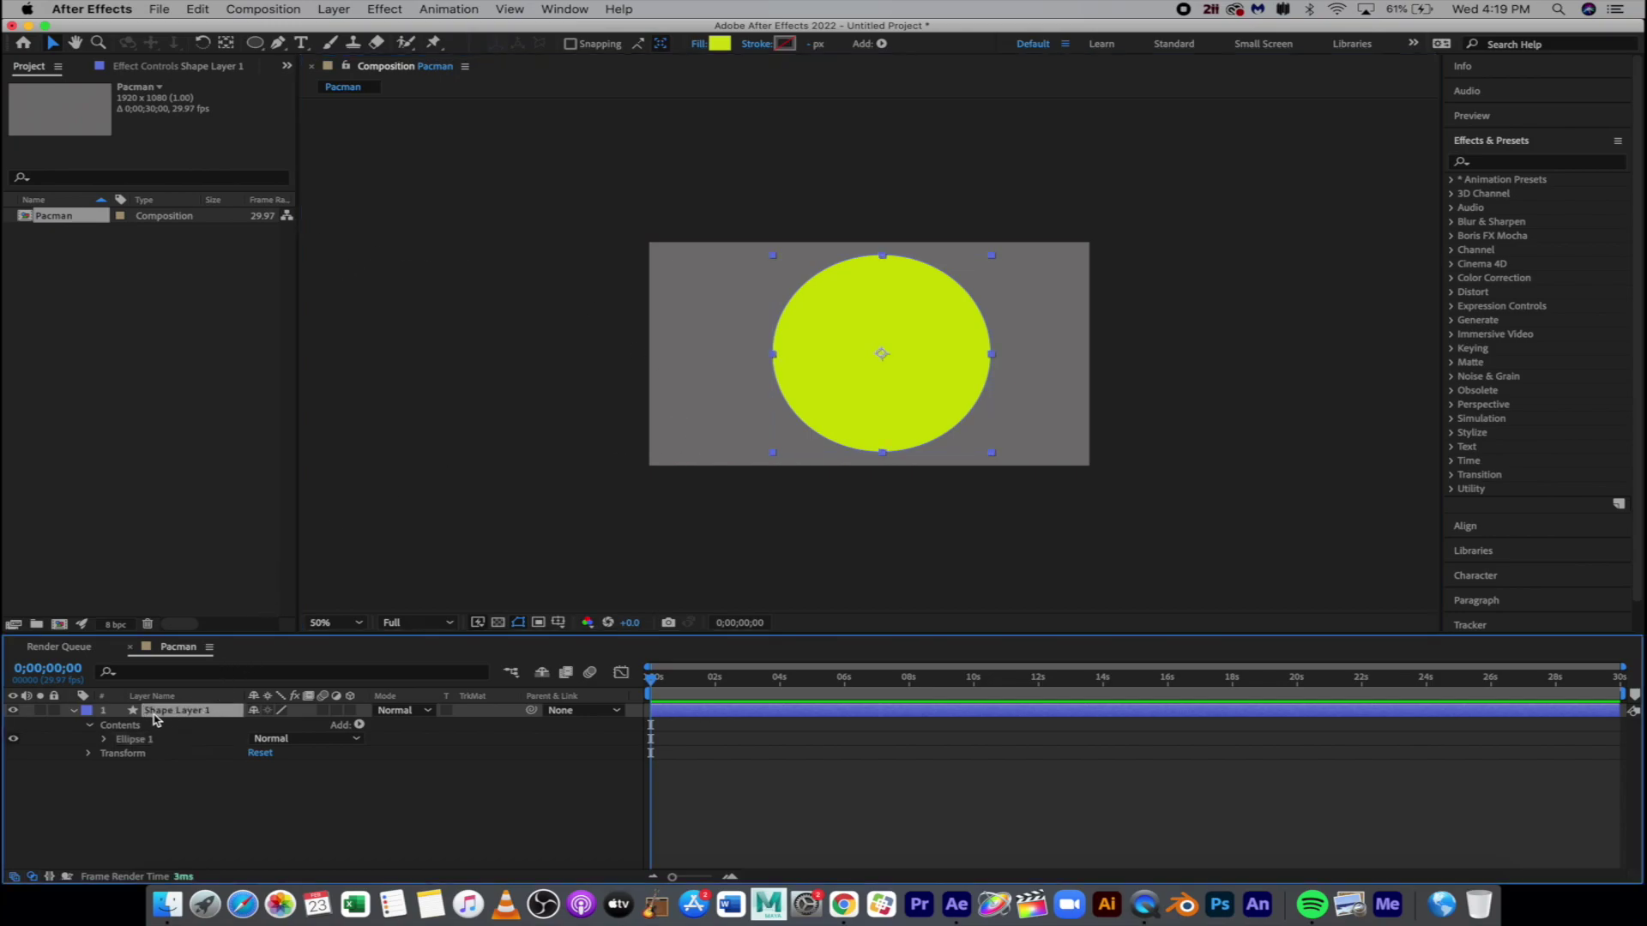
pyautogui.click(172, 829)
pyautogui.click(196, 717)
pyautogui.rightClick(908, 367)
pyautogui.moveTo(1054, 438)
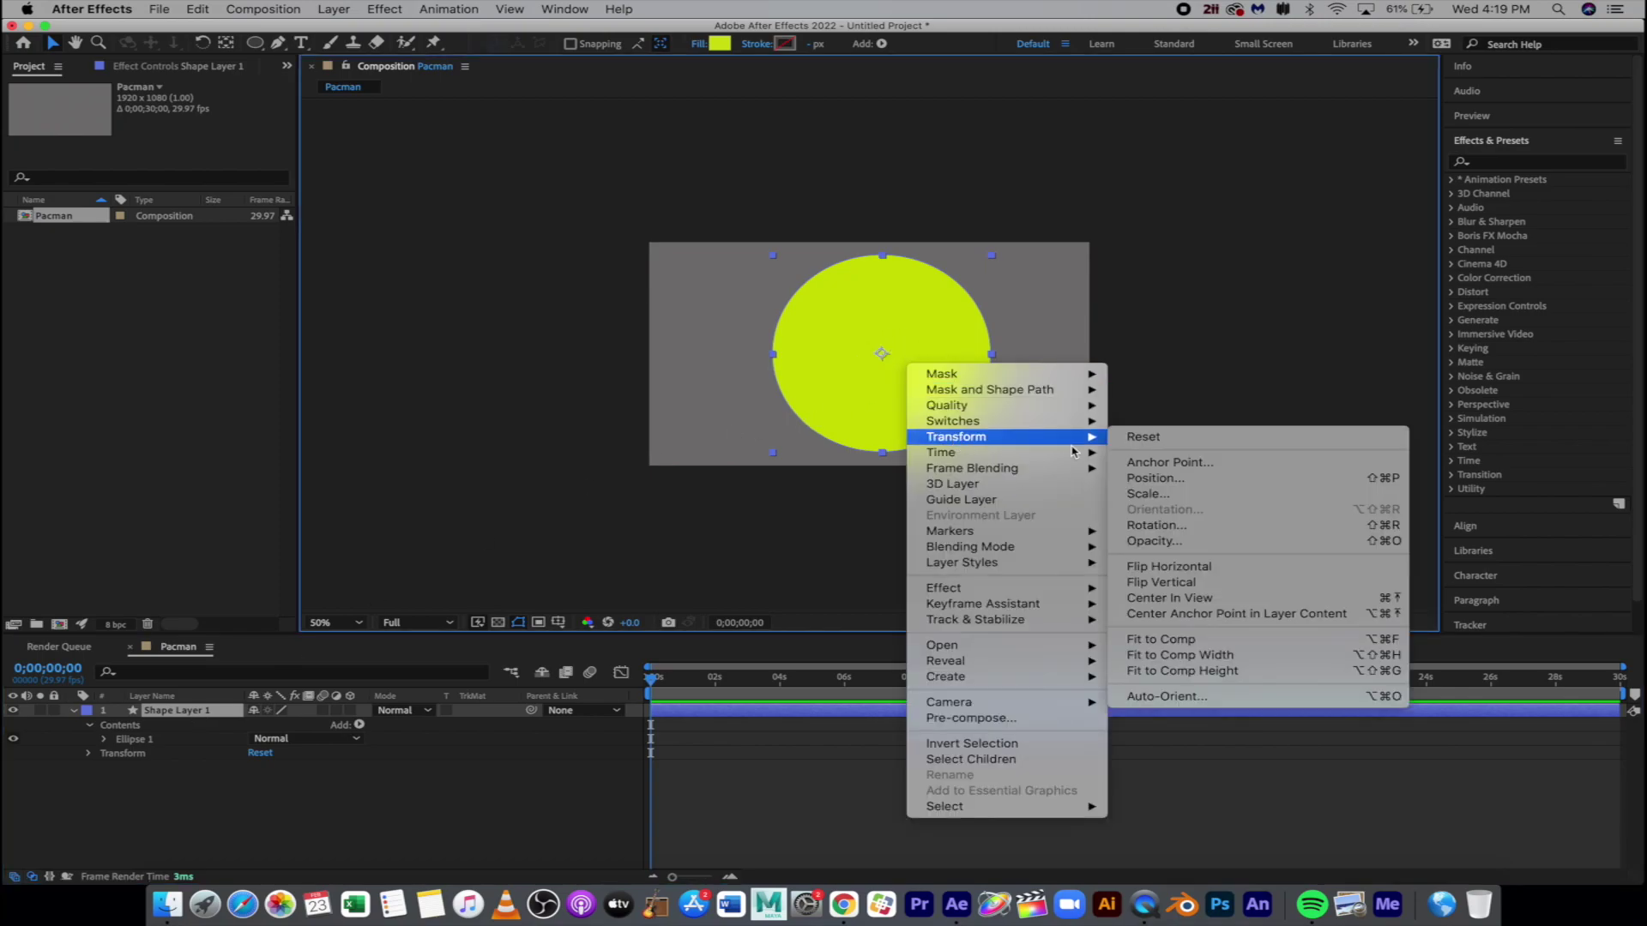
pyautogui.click(1217, 614)
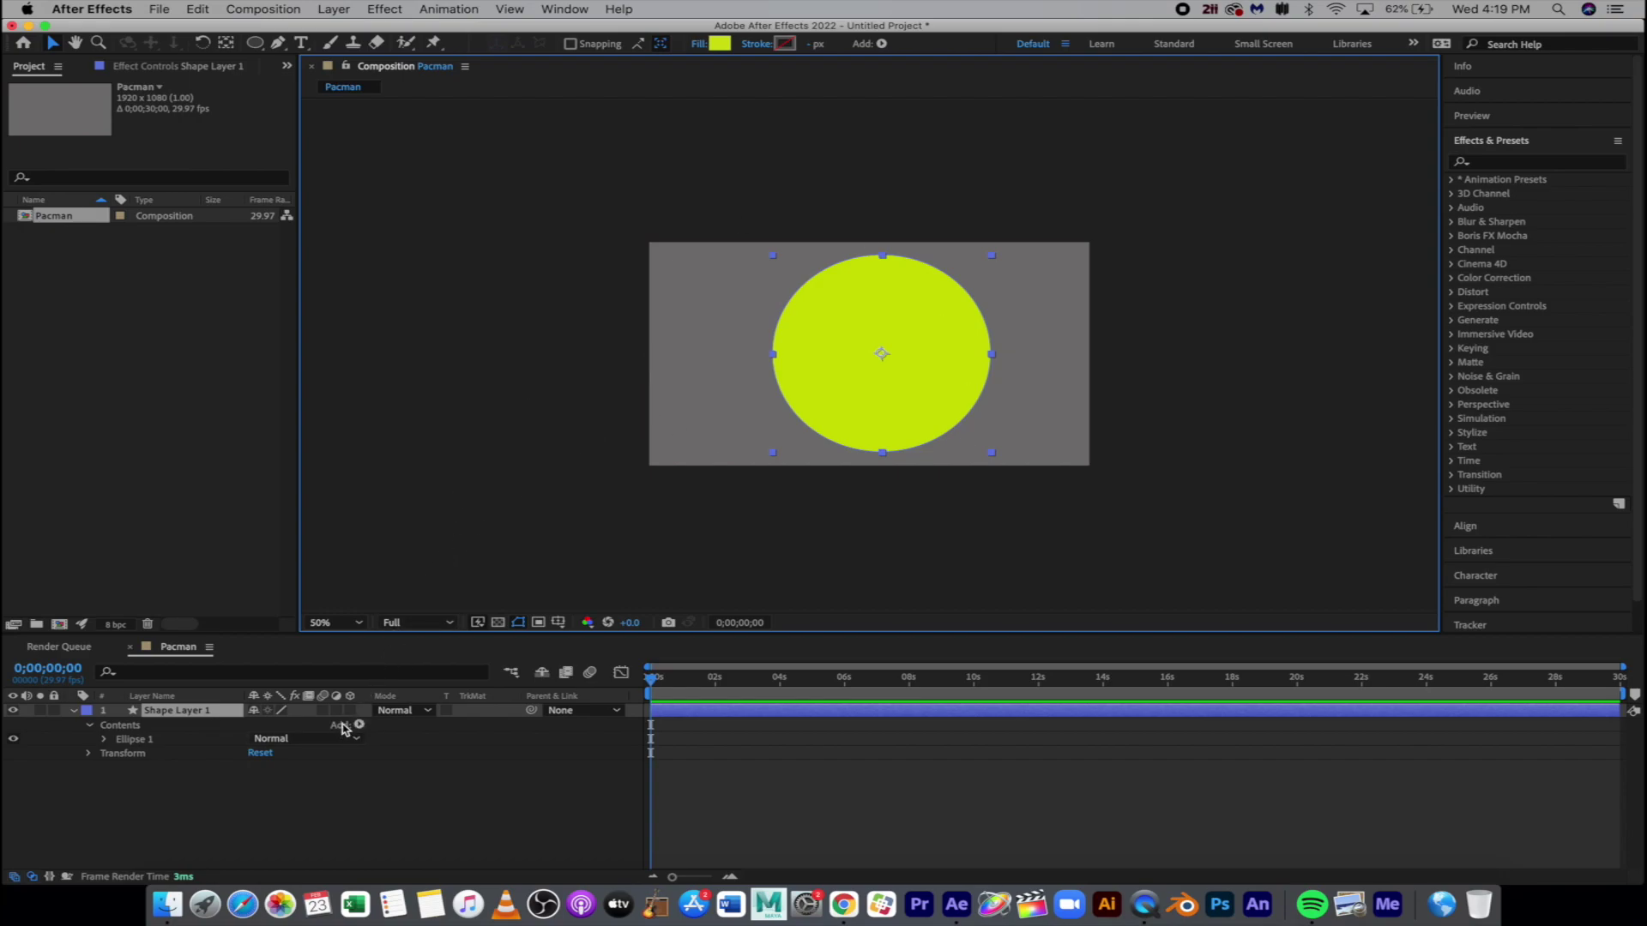
# Step: Add Trim Paths to Shape Layer 1 and set Start to 50%, leaving a half circle
pyautogui.click(75, 711)
pyautogui.click(75, 712)
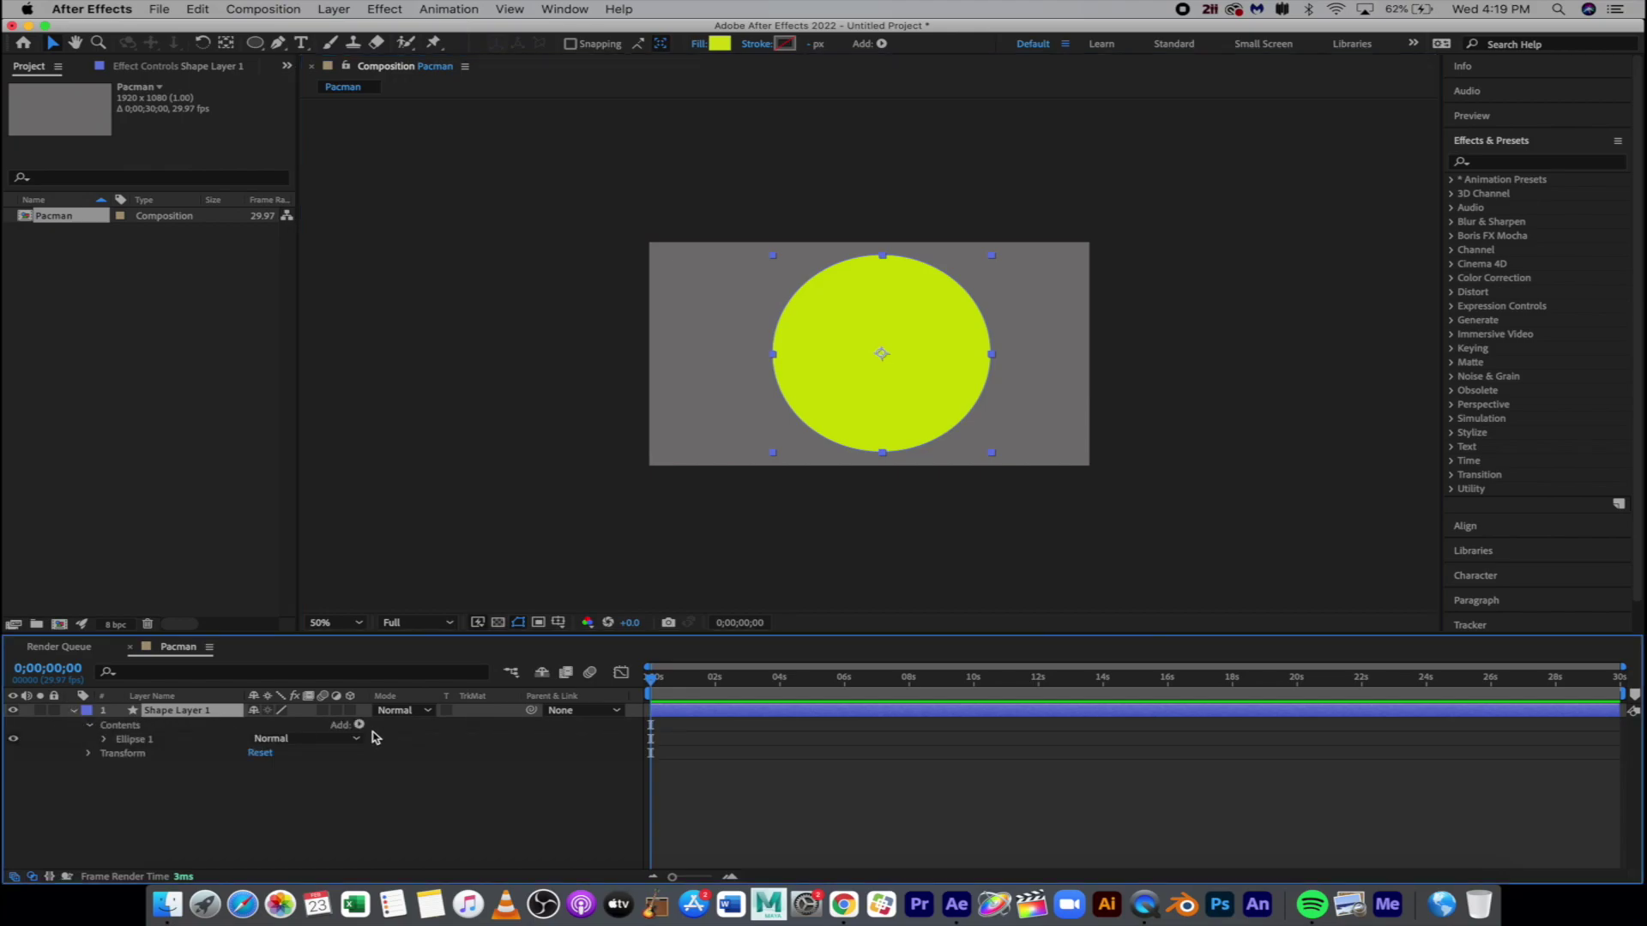
pyautogui.click(362, 727)
pyautogui.click(424, 805)
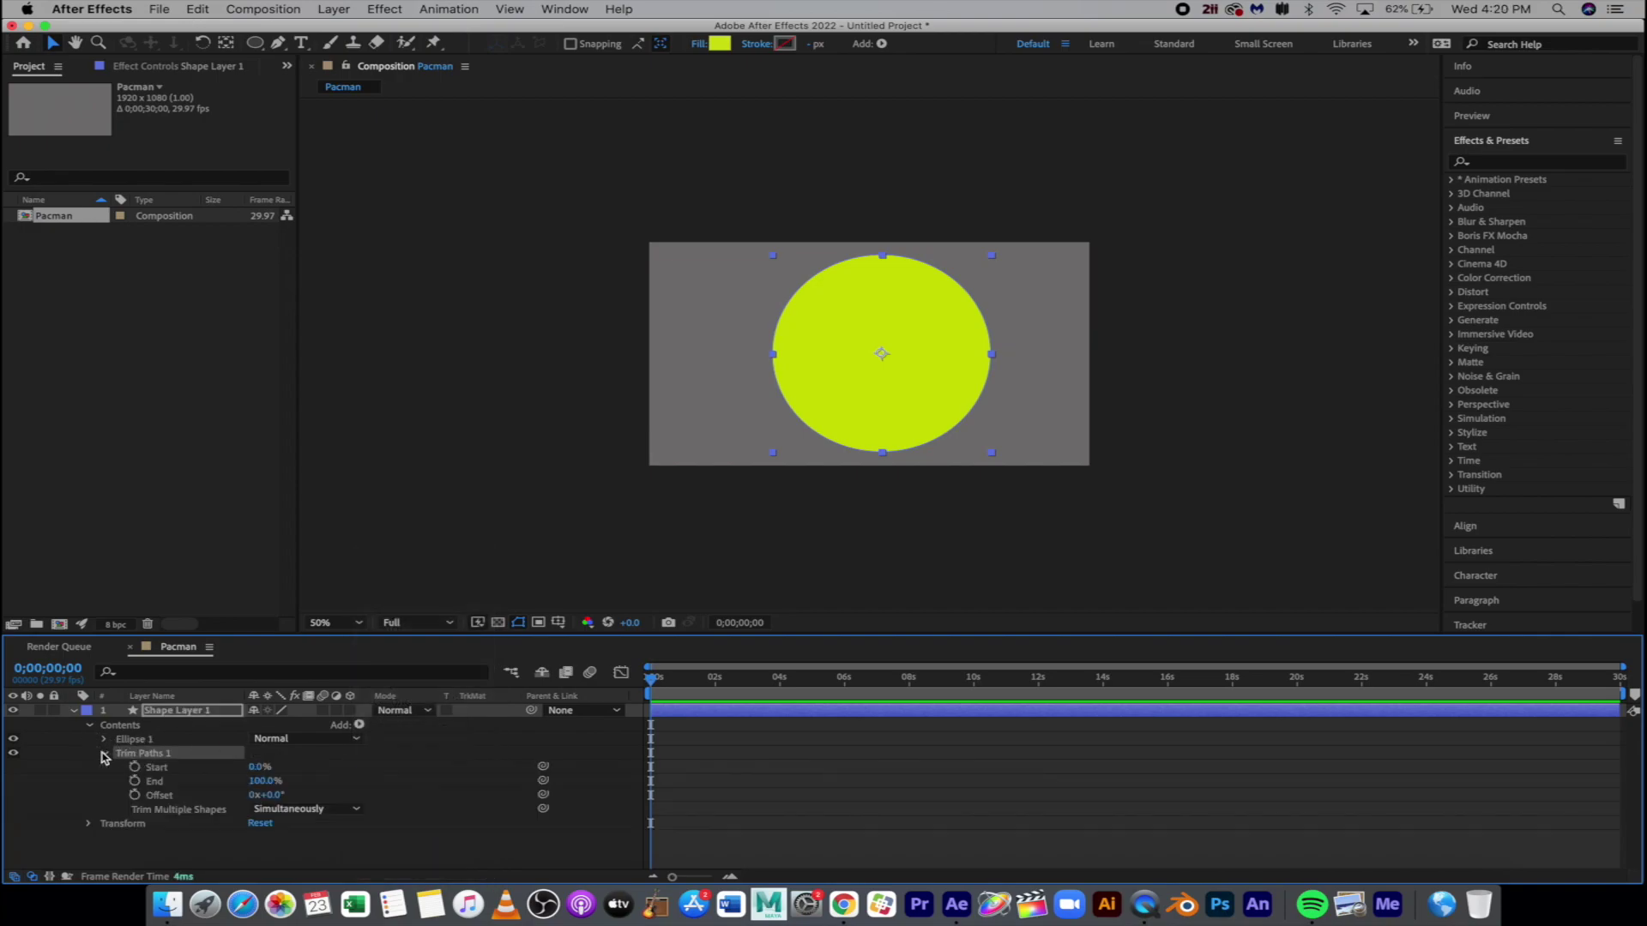
pyautogui.click(103, 753)
pyautogui.moveTo(247, 770); pyautogui.dragTo(304, 768)
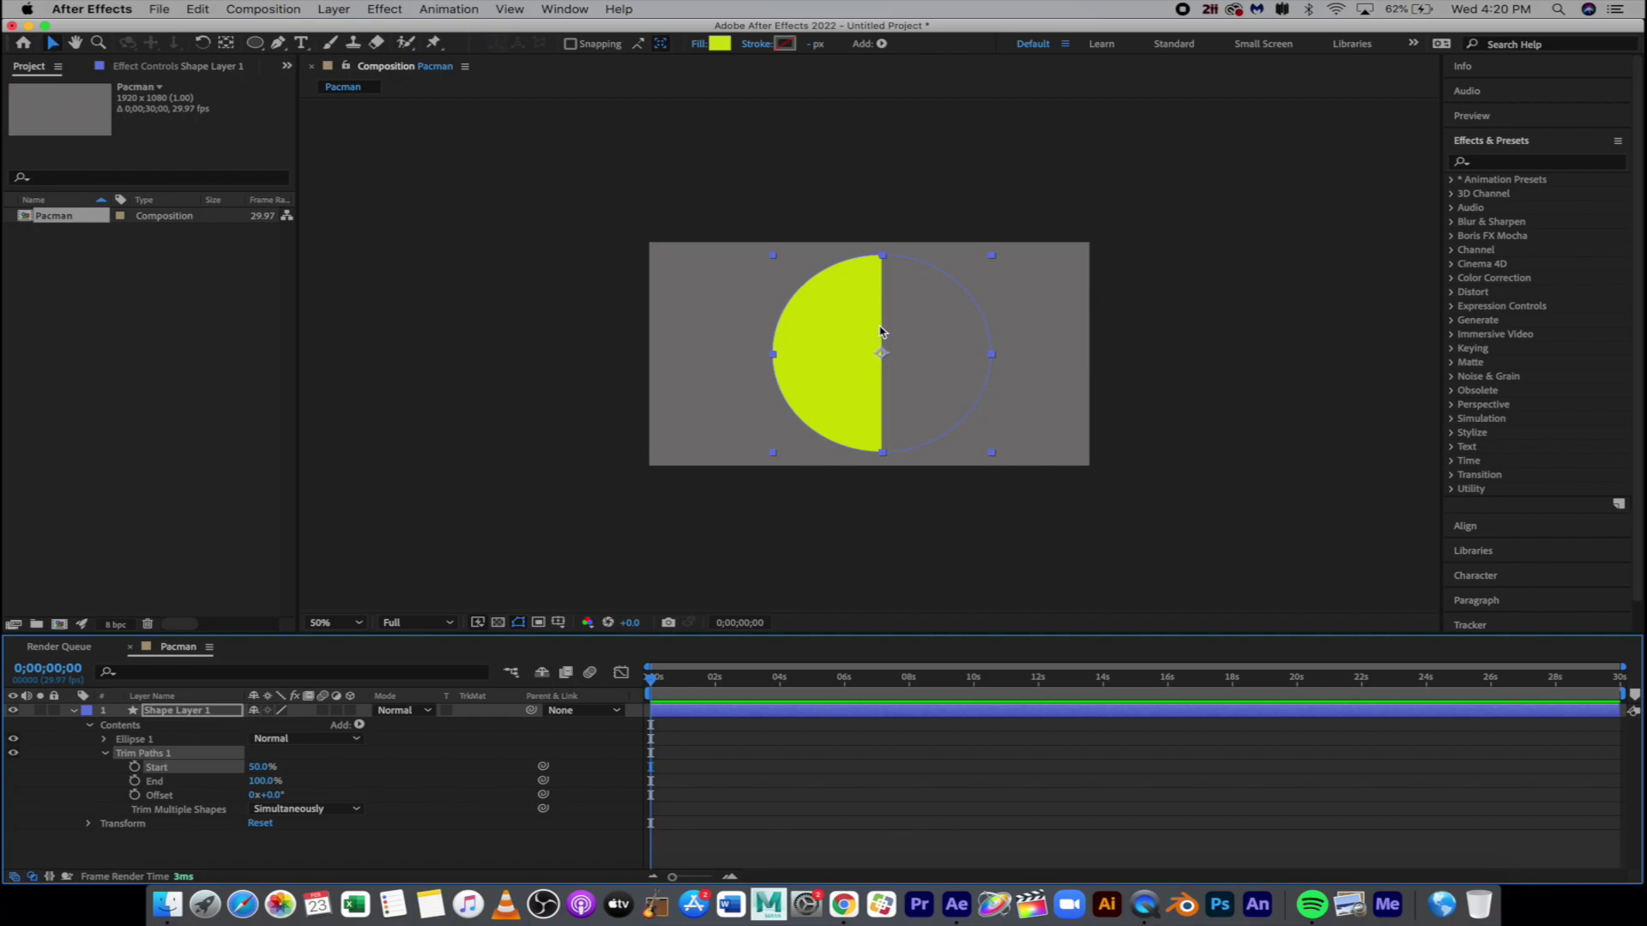
# Step: Duplicate the half-circle layer, rename the copy Bottom and set its Rotation to -45°
pyautogui.click(309, 830)
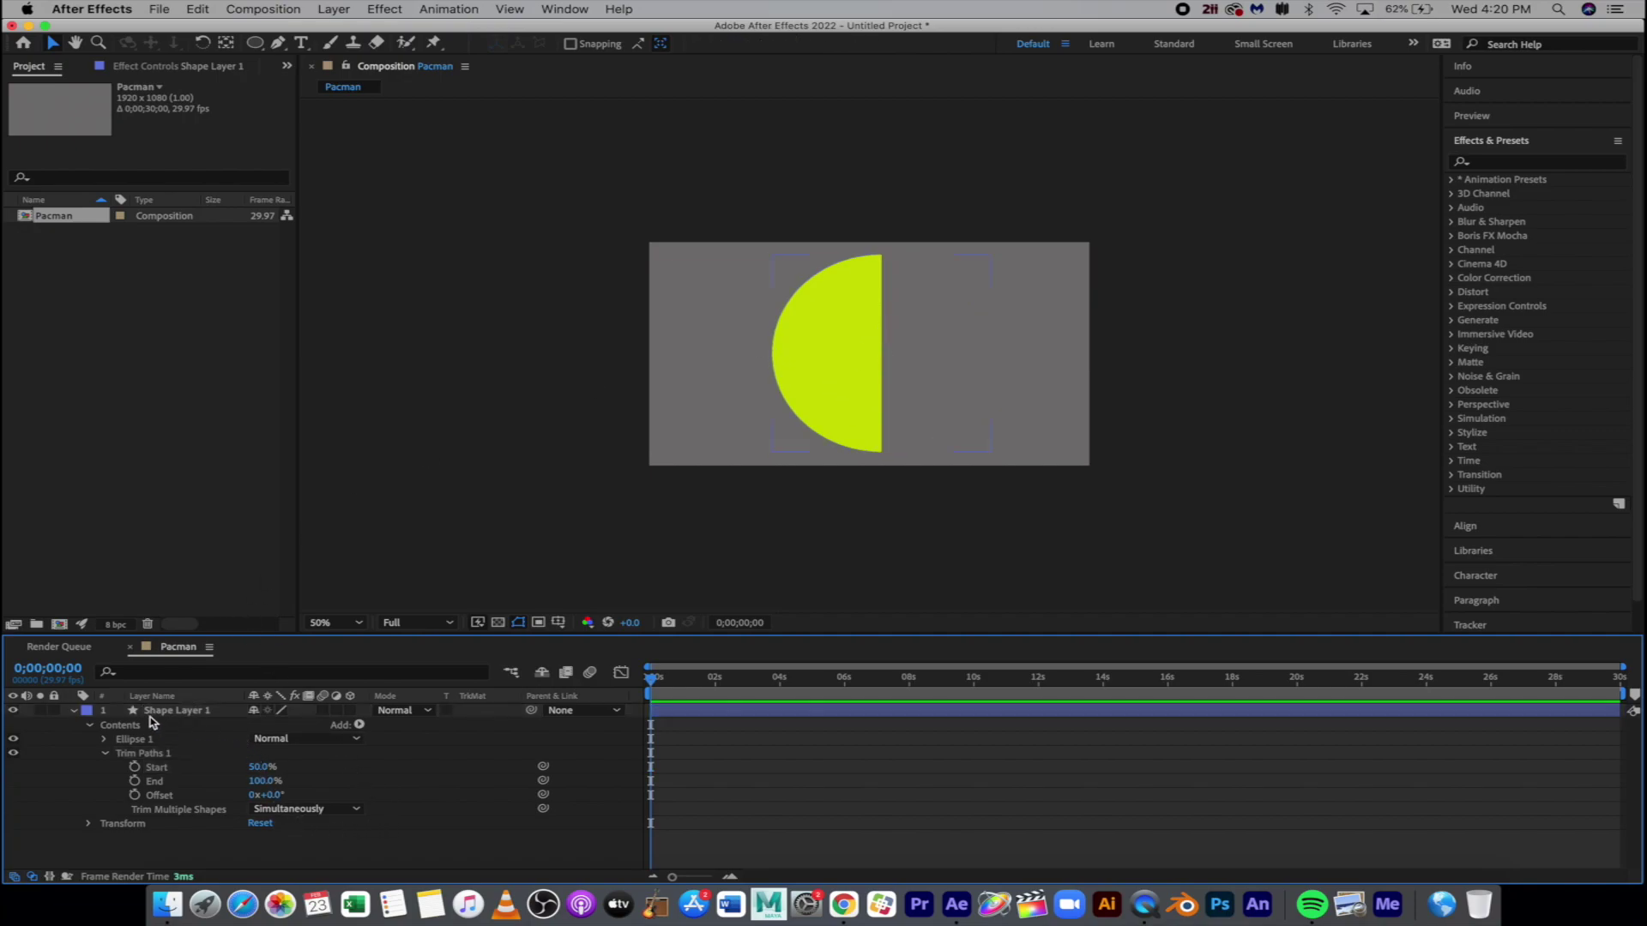
pyautogui.click(175, 713)
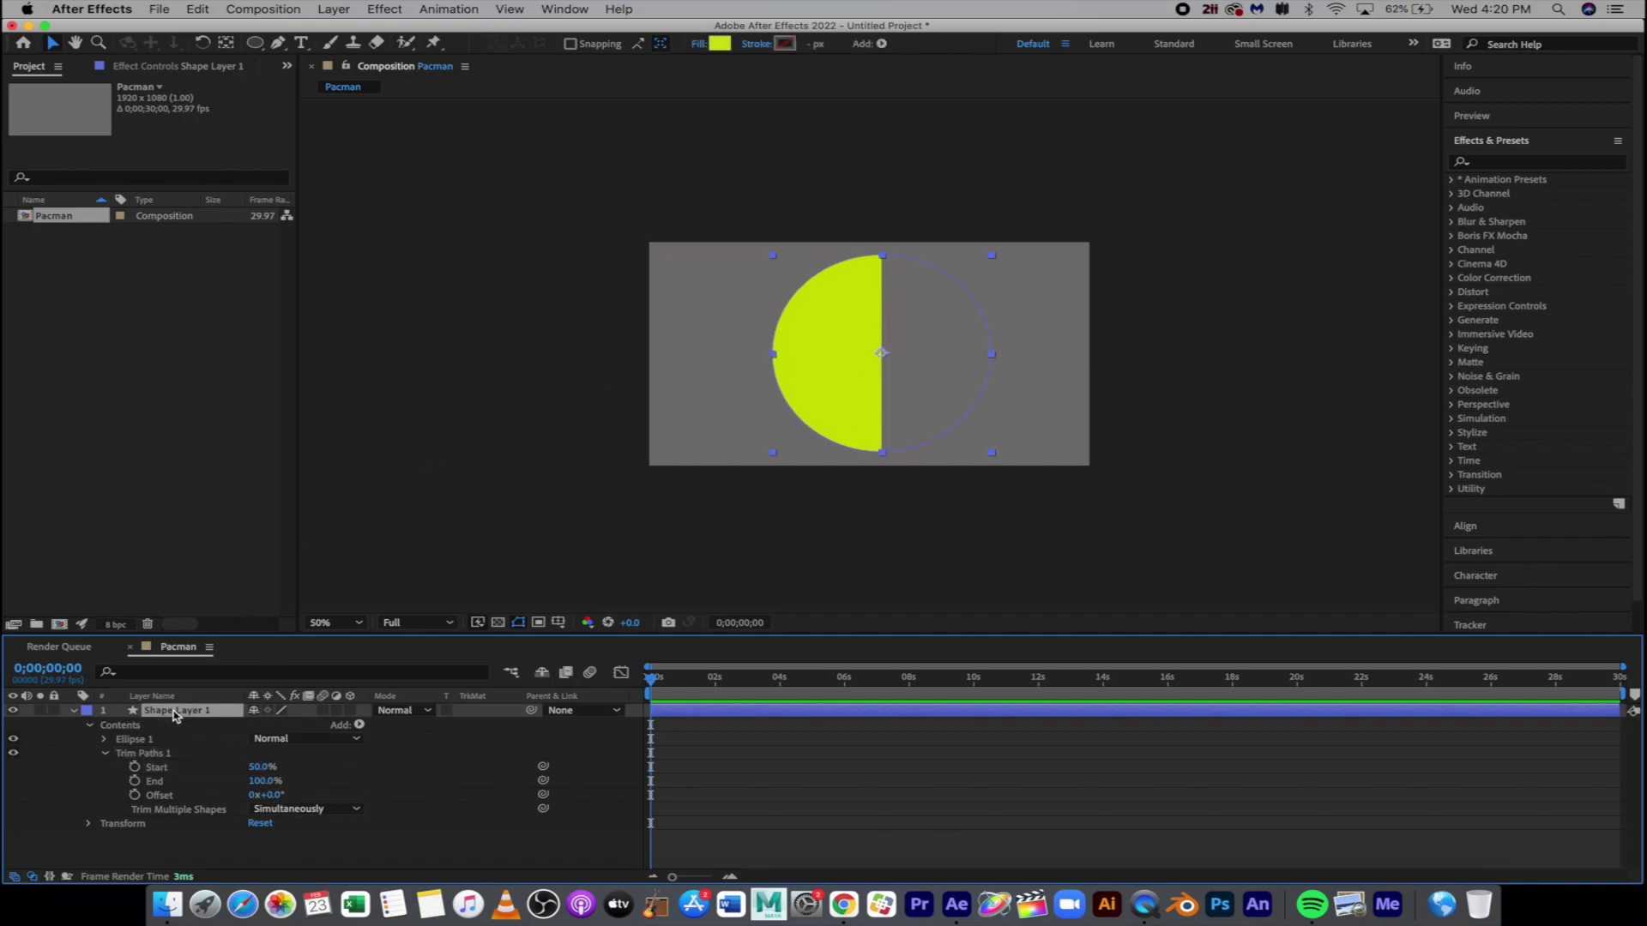
pyautogui.press('super+d')
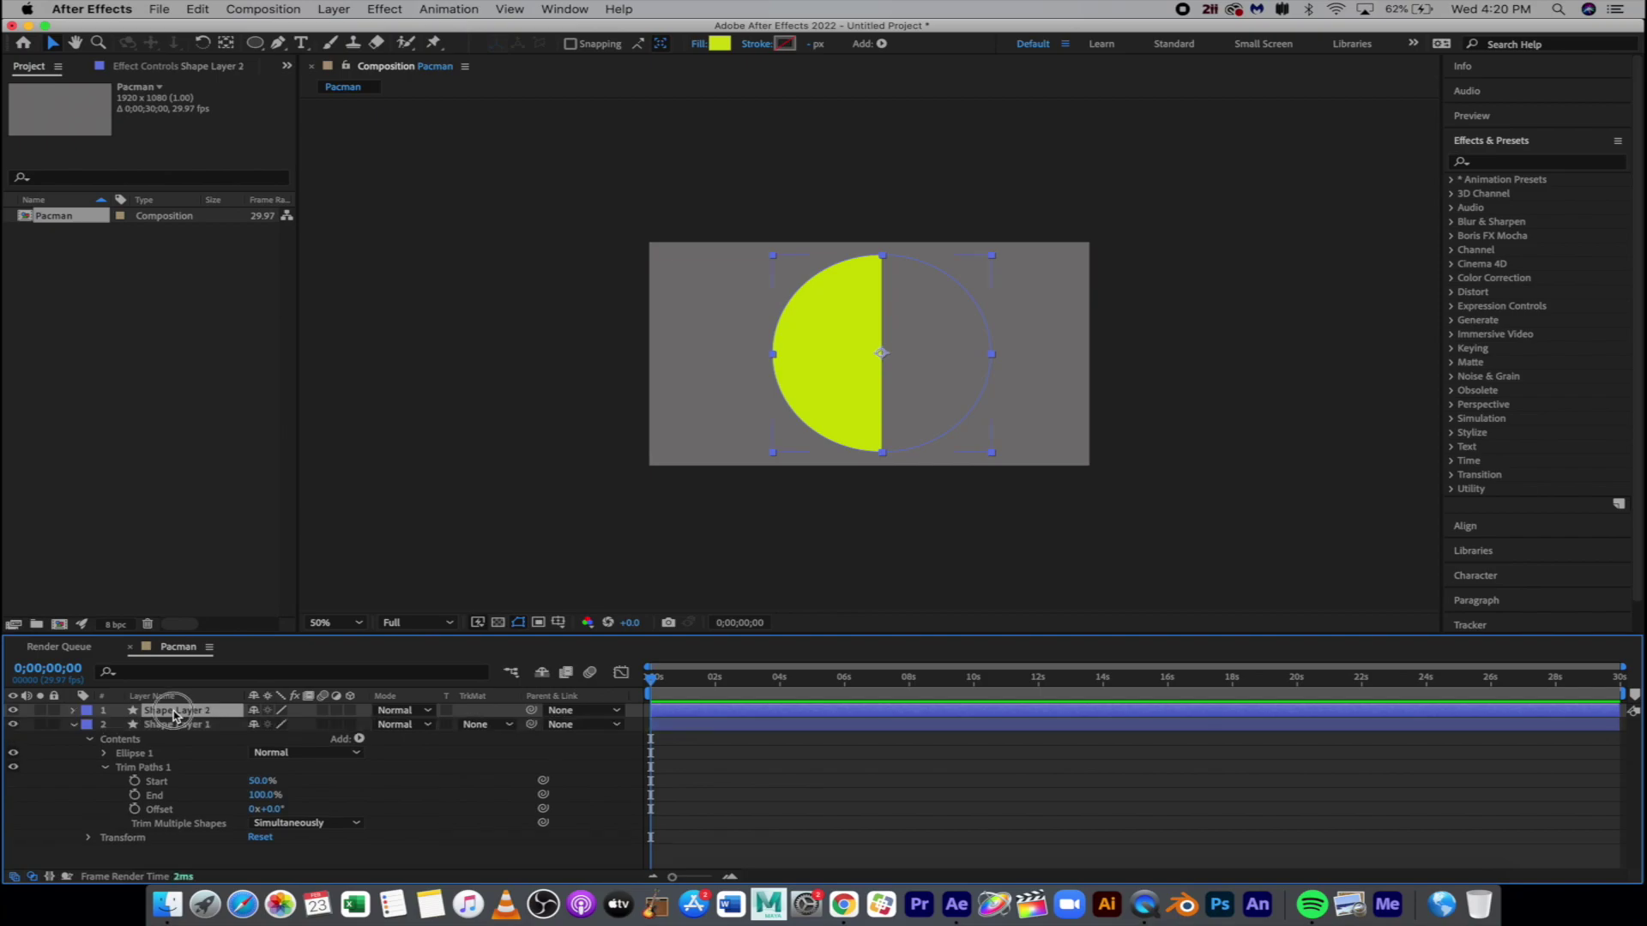
pyautogui.press('Return')
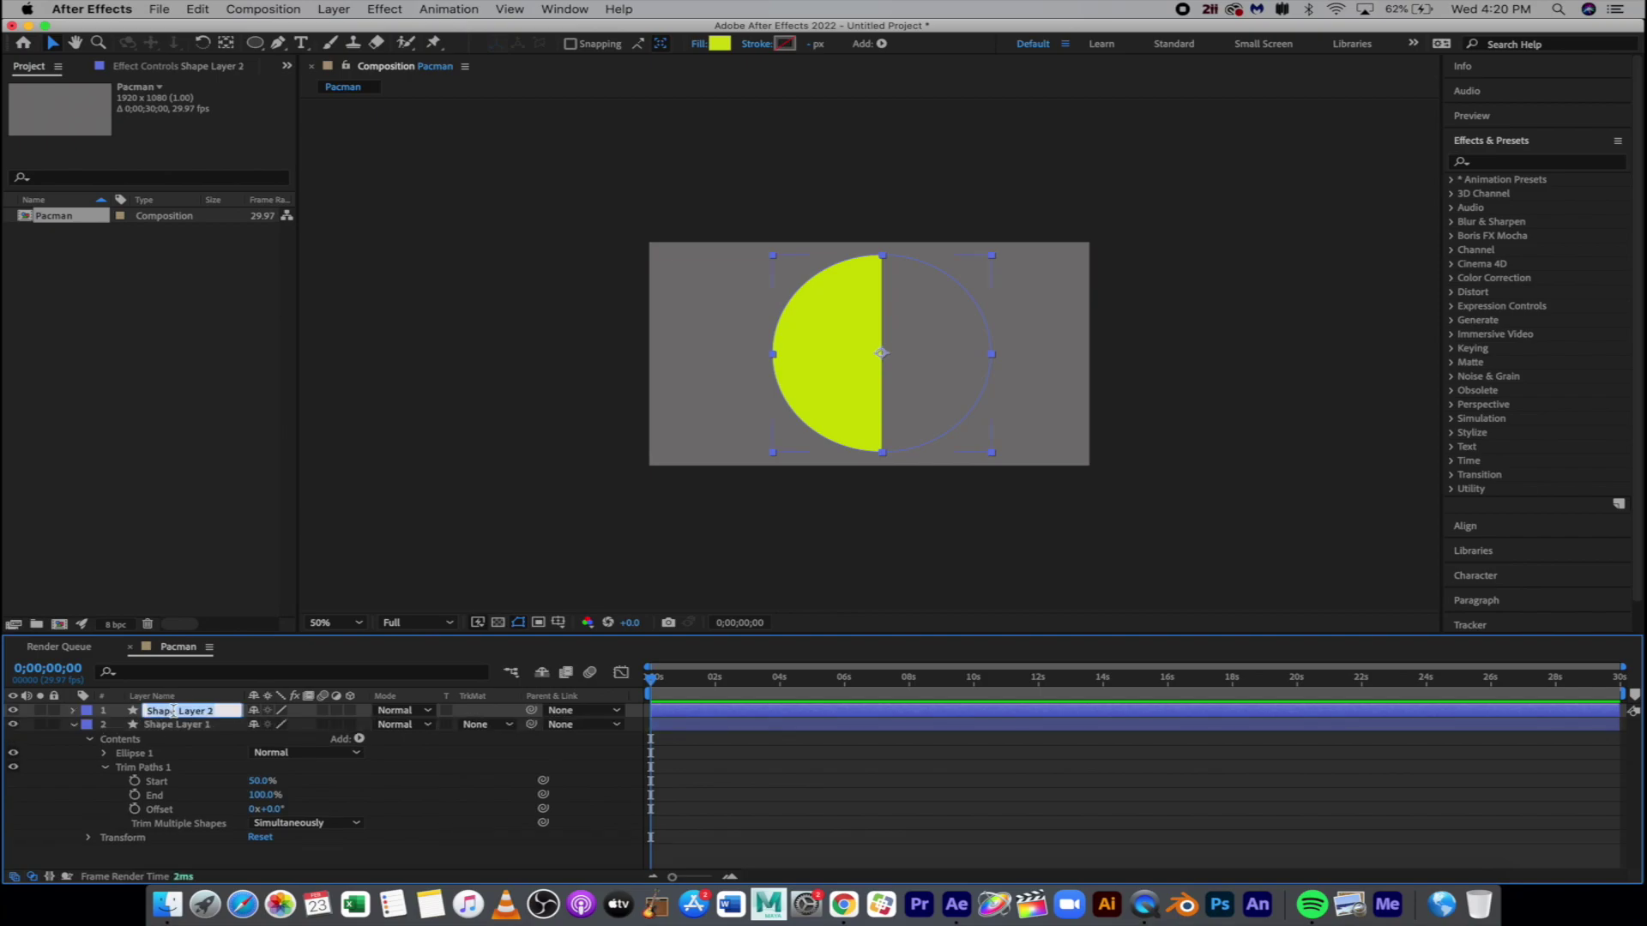
pyautogui.write('Bottom')
pyautogui.press('Return')
pyautogui.press('r')
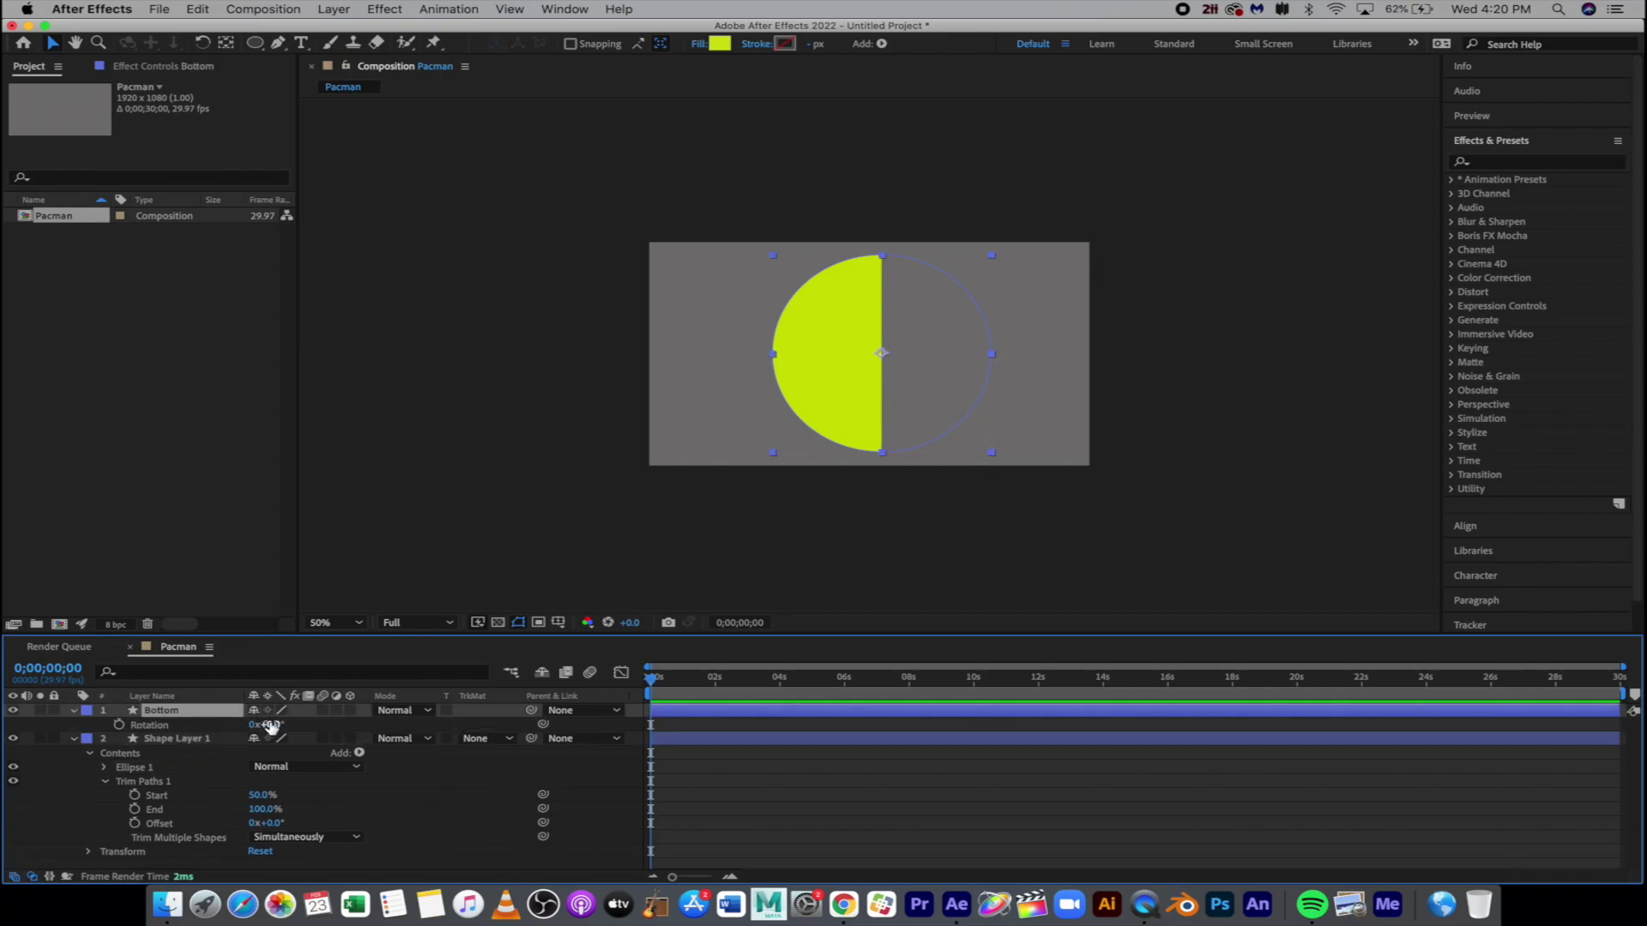
pyautogui.moveTo(271, 725); pyautogui.dragTo(233, 729)
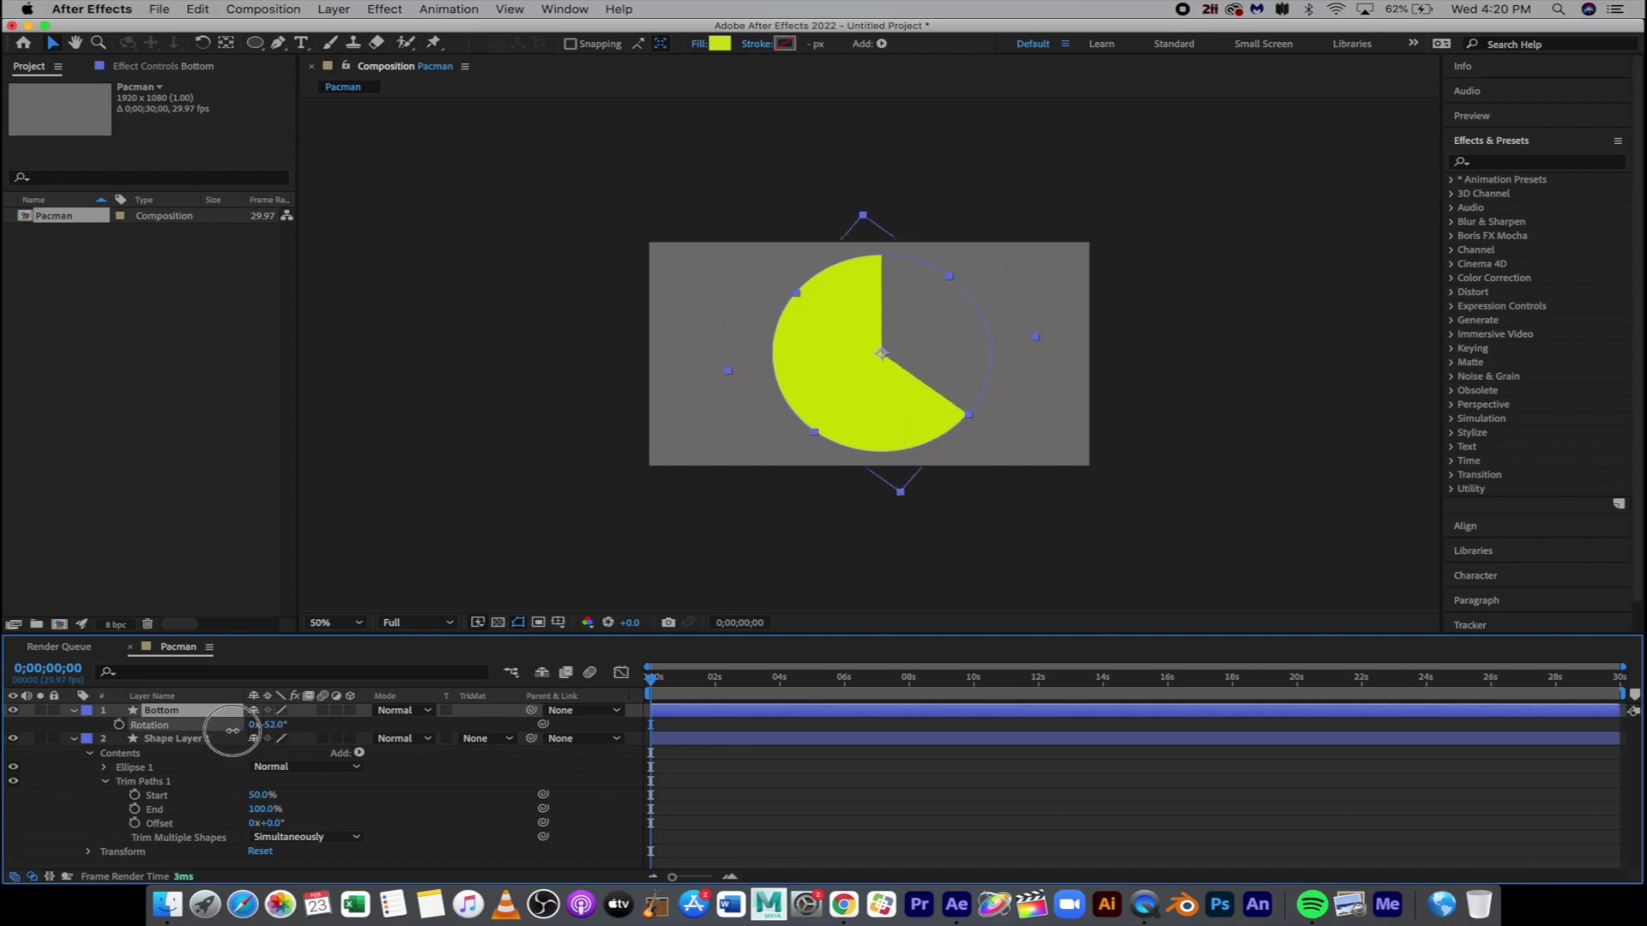
pyautogui.click(275, 727)
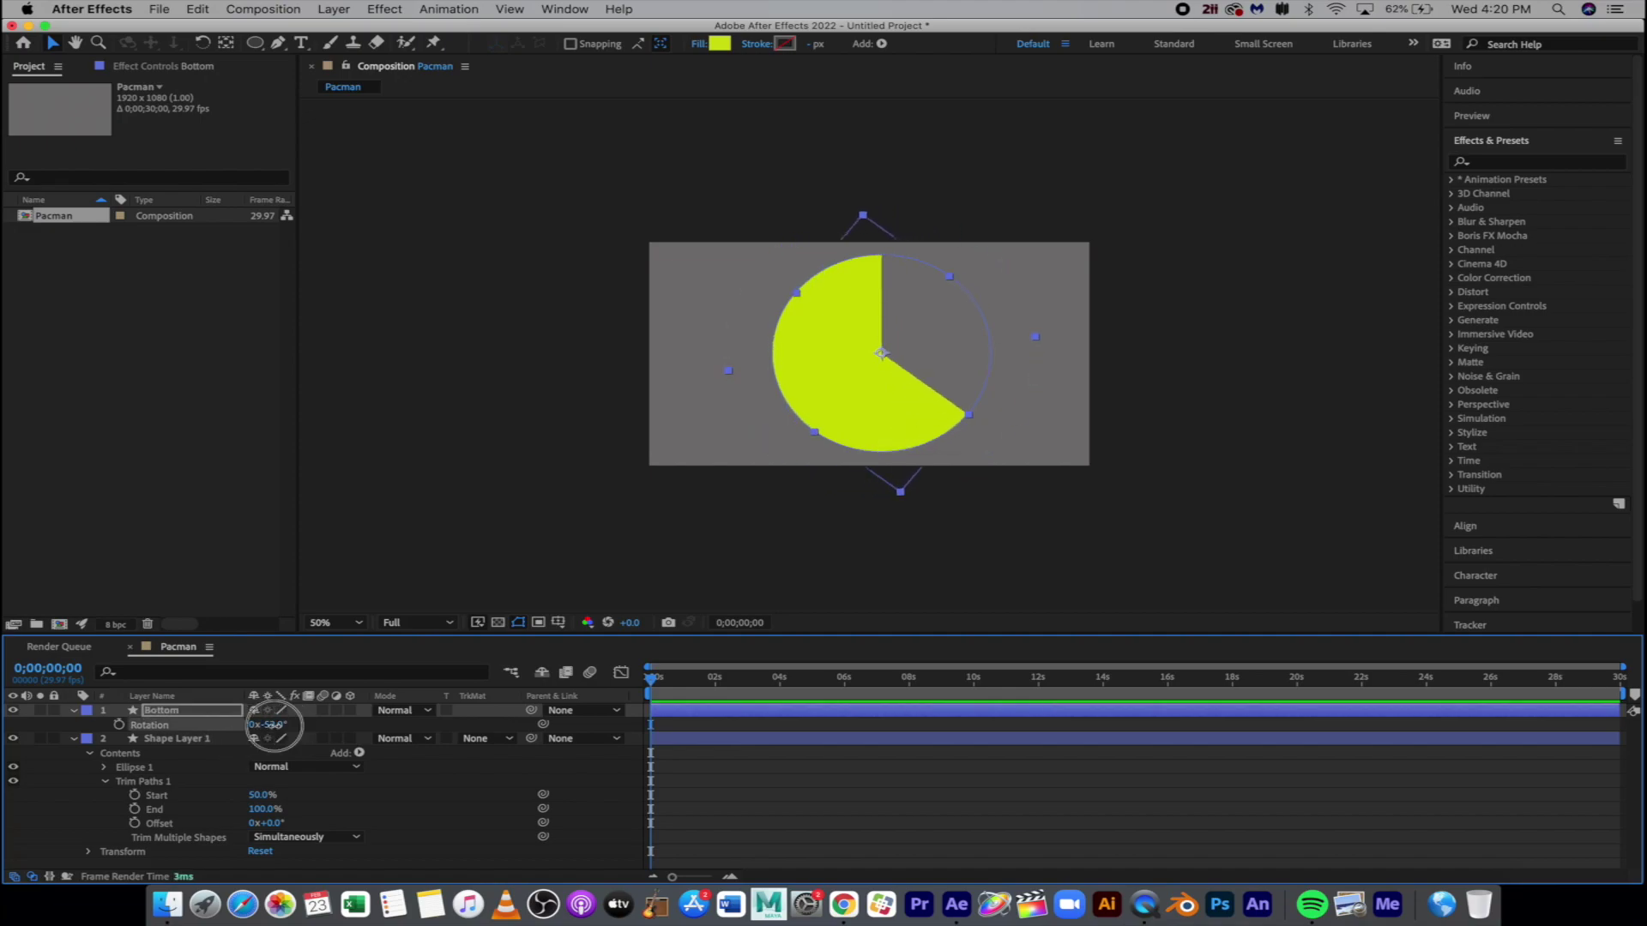
pyautogui.write('-45')
pyautogui.press('Return')
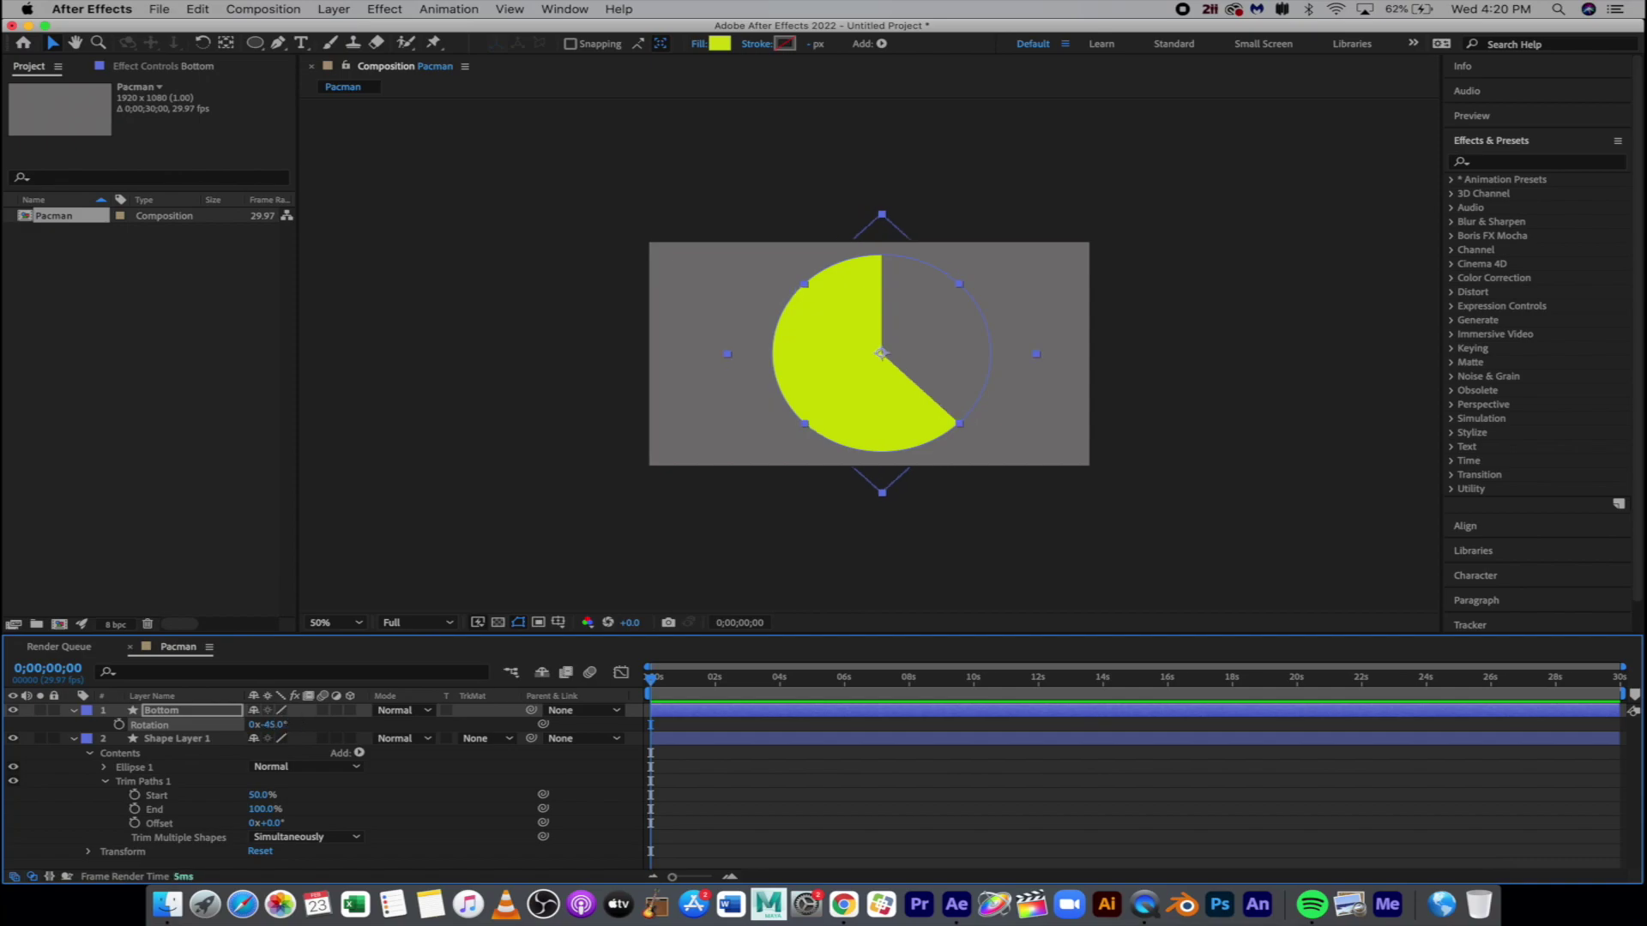
# Step: Duplicate Bottom as Bottom 2 and set its Rotation to +45° to open the mouth
pyautogui.click(212, 713)
pyautogui.press('super+d')
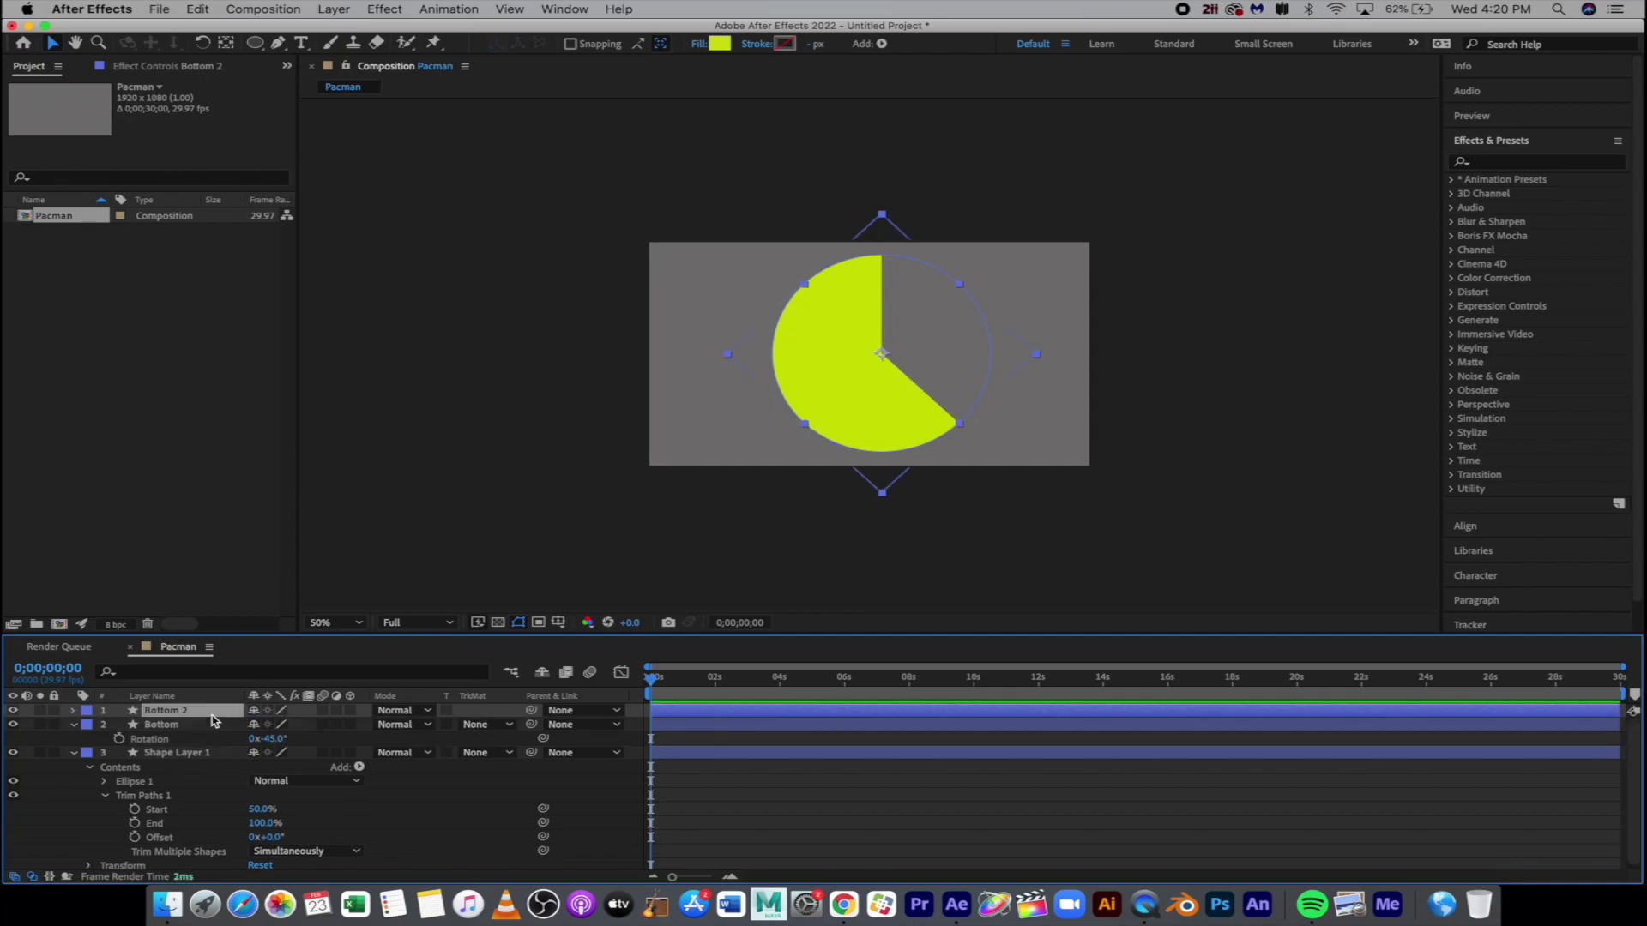
pyautogui.press('r')
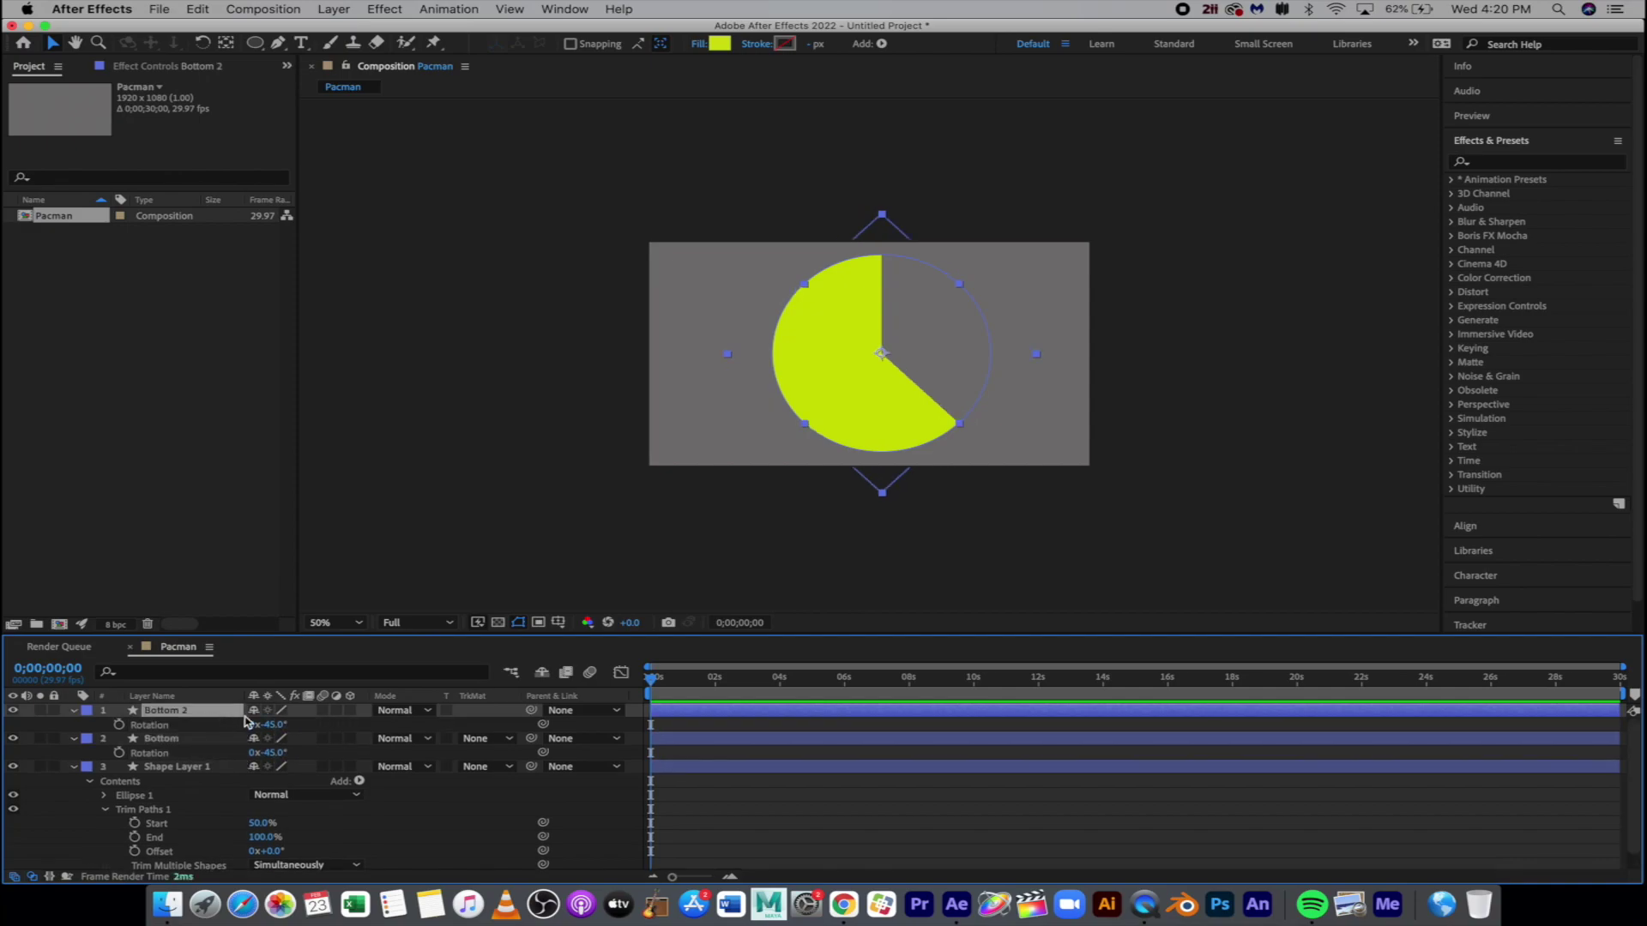
pyautogui.moveTo(268, 724); pyautogui.dragTo(360, 724)
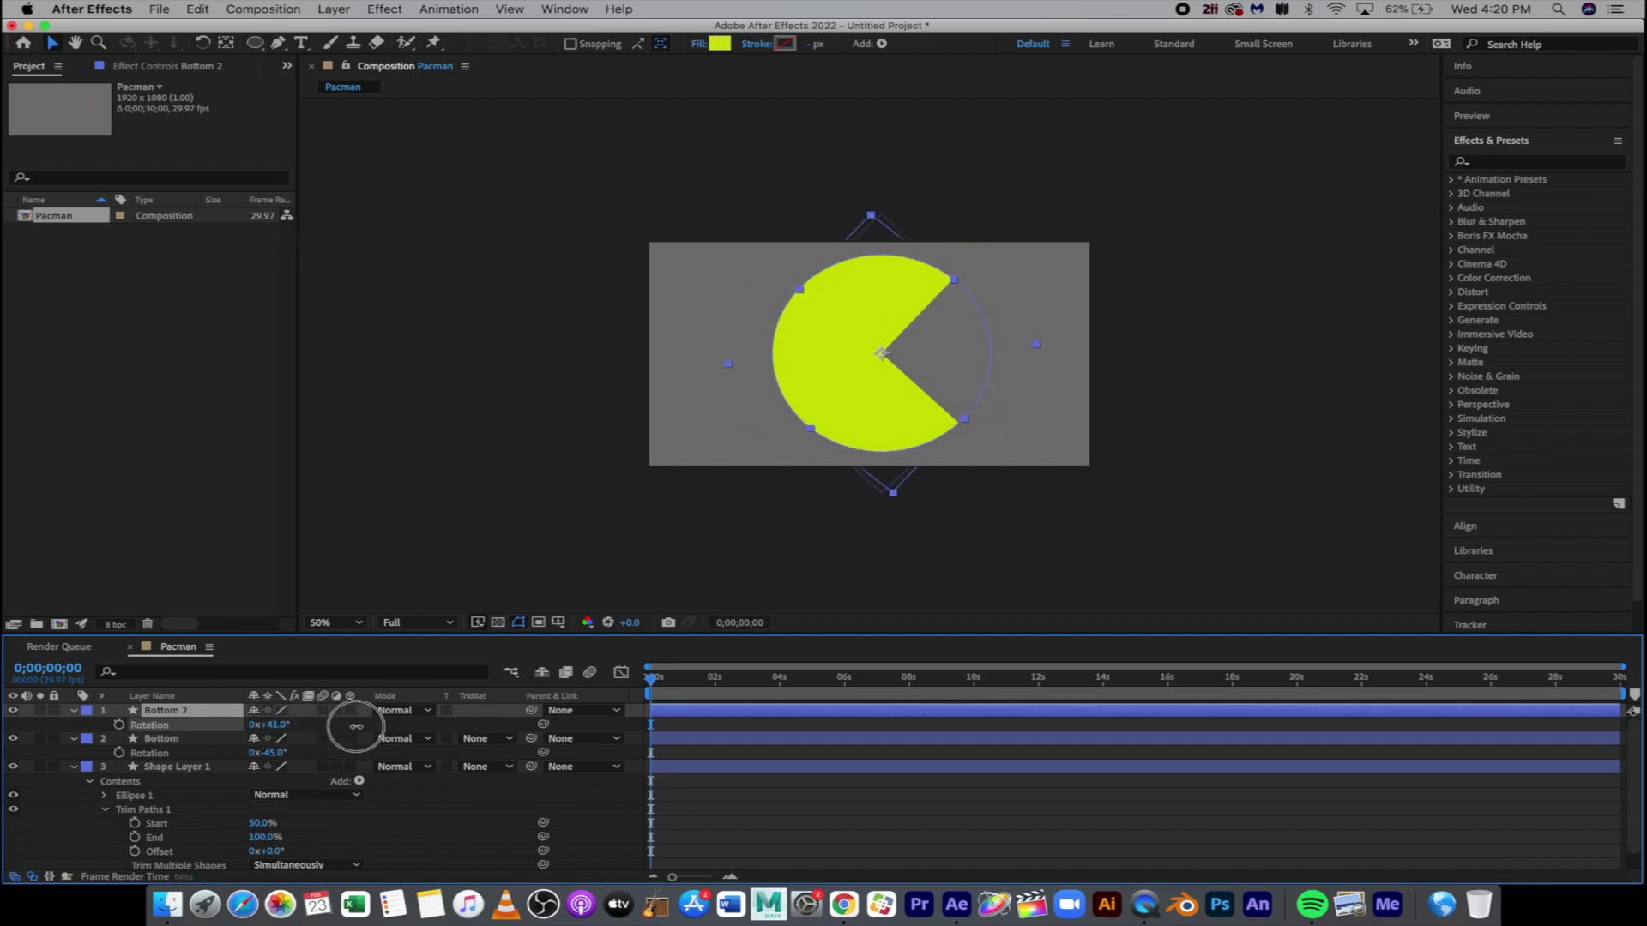
pyautogui.click(274, 725)
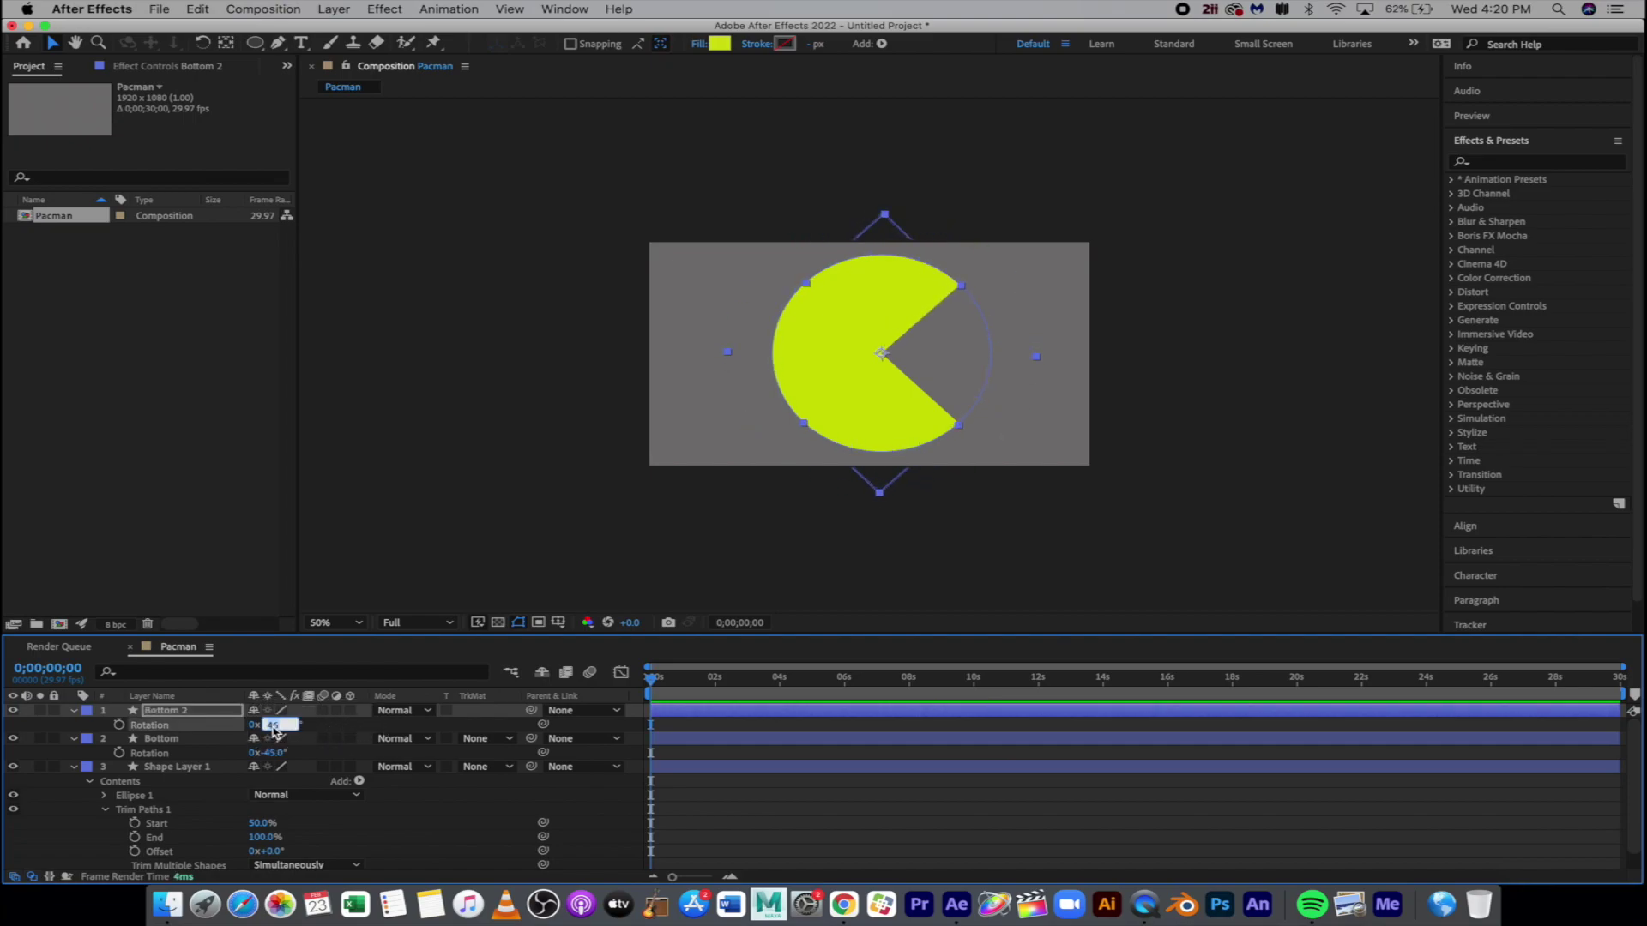
pyautogui.press('Return')
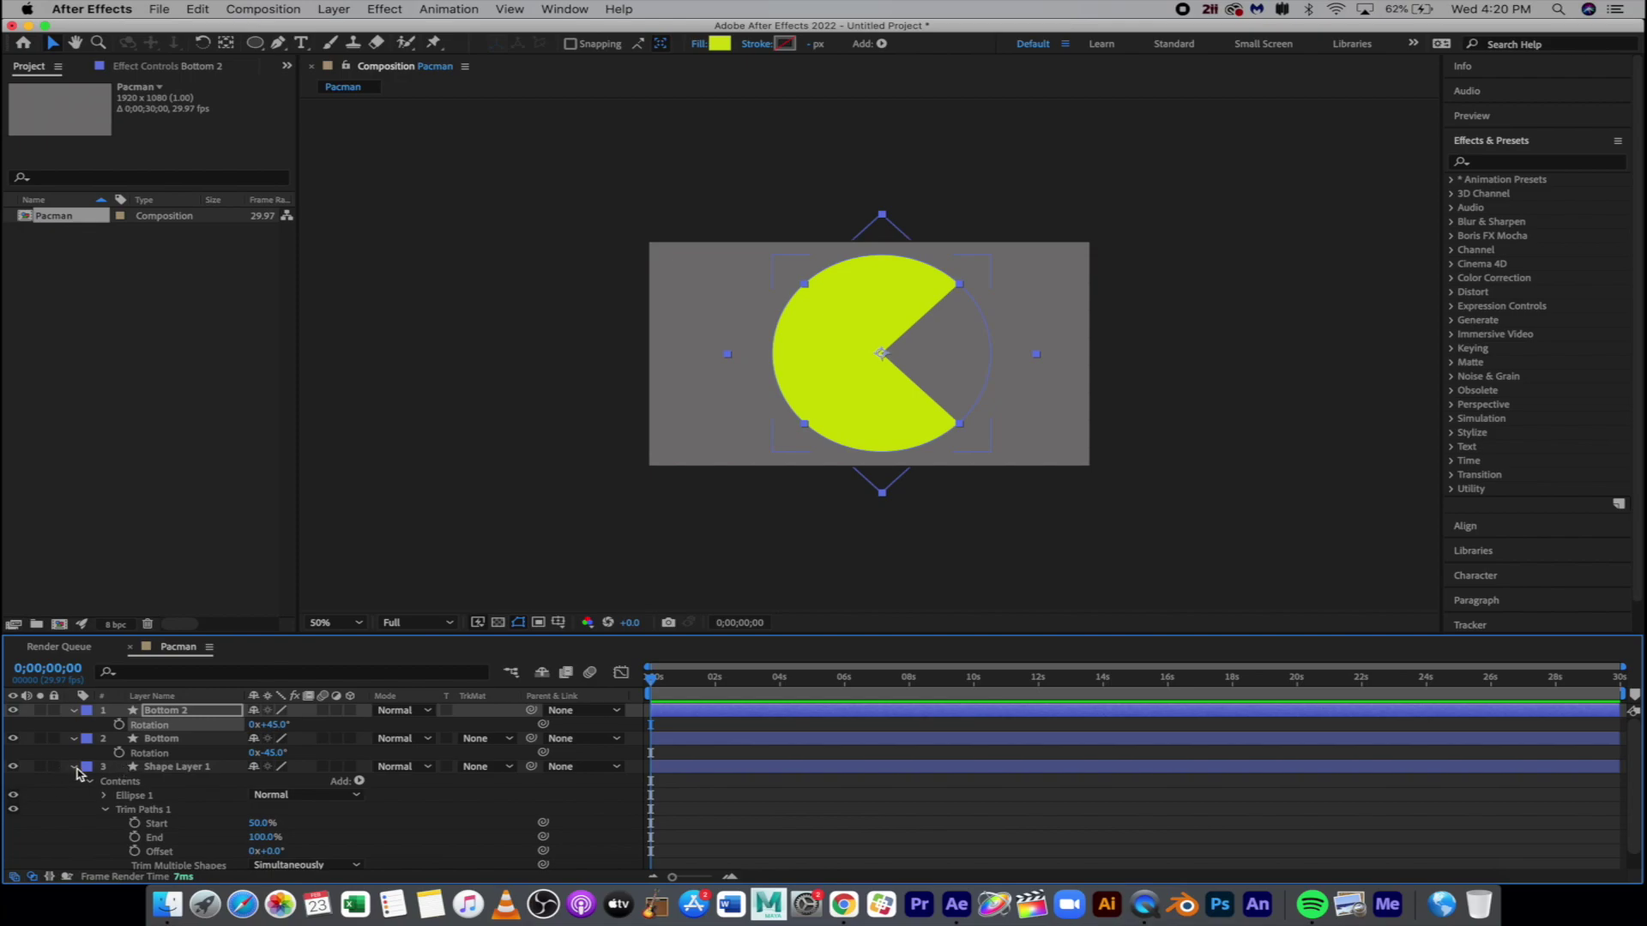
# Step: Set starting Rotation keyframes on Bottom 2 and Bottom
pyautogui.click(73, 767)
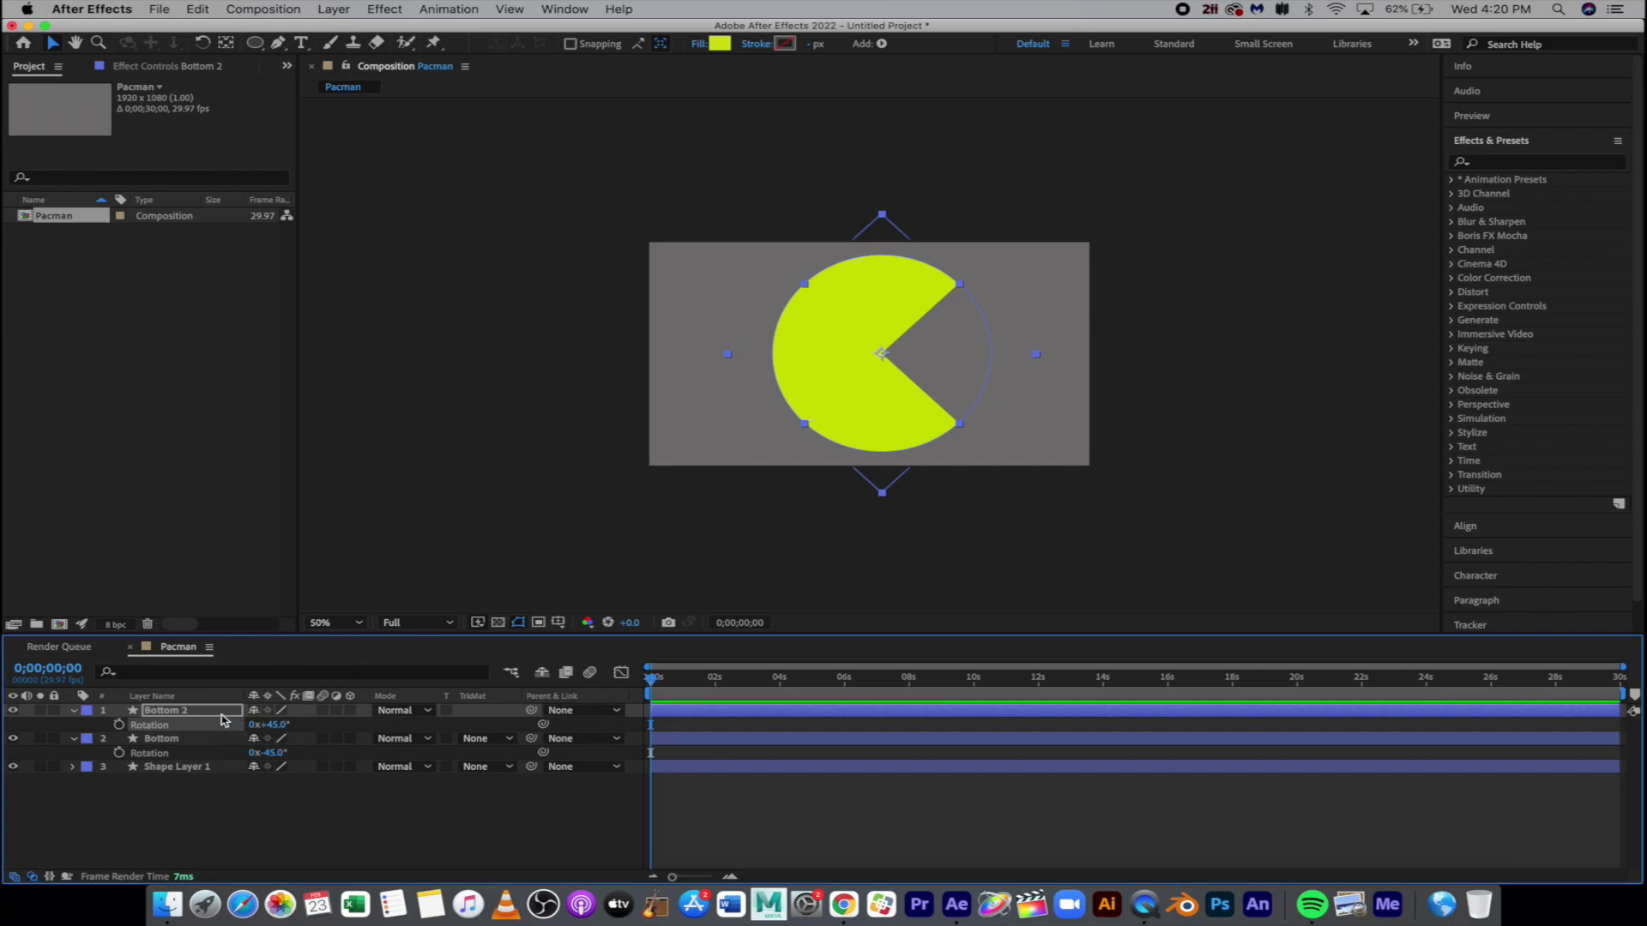
pyautogui.click(119, 725)
pyautogui.click(118, 753)
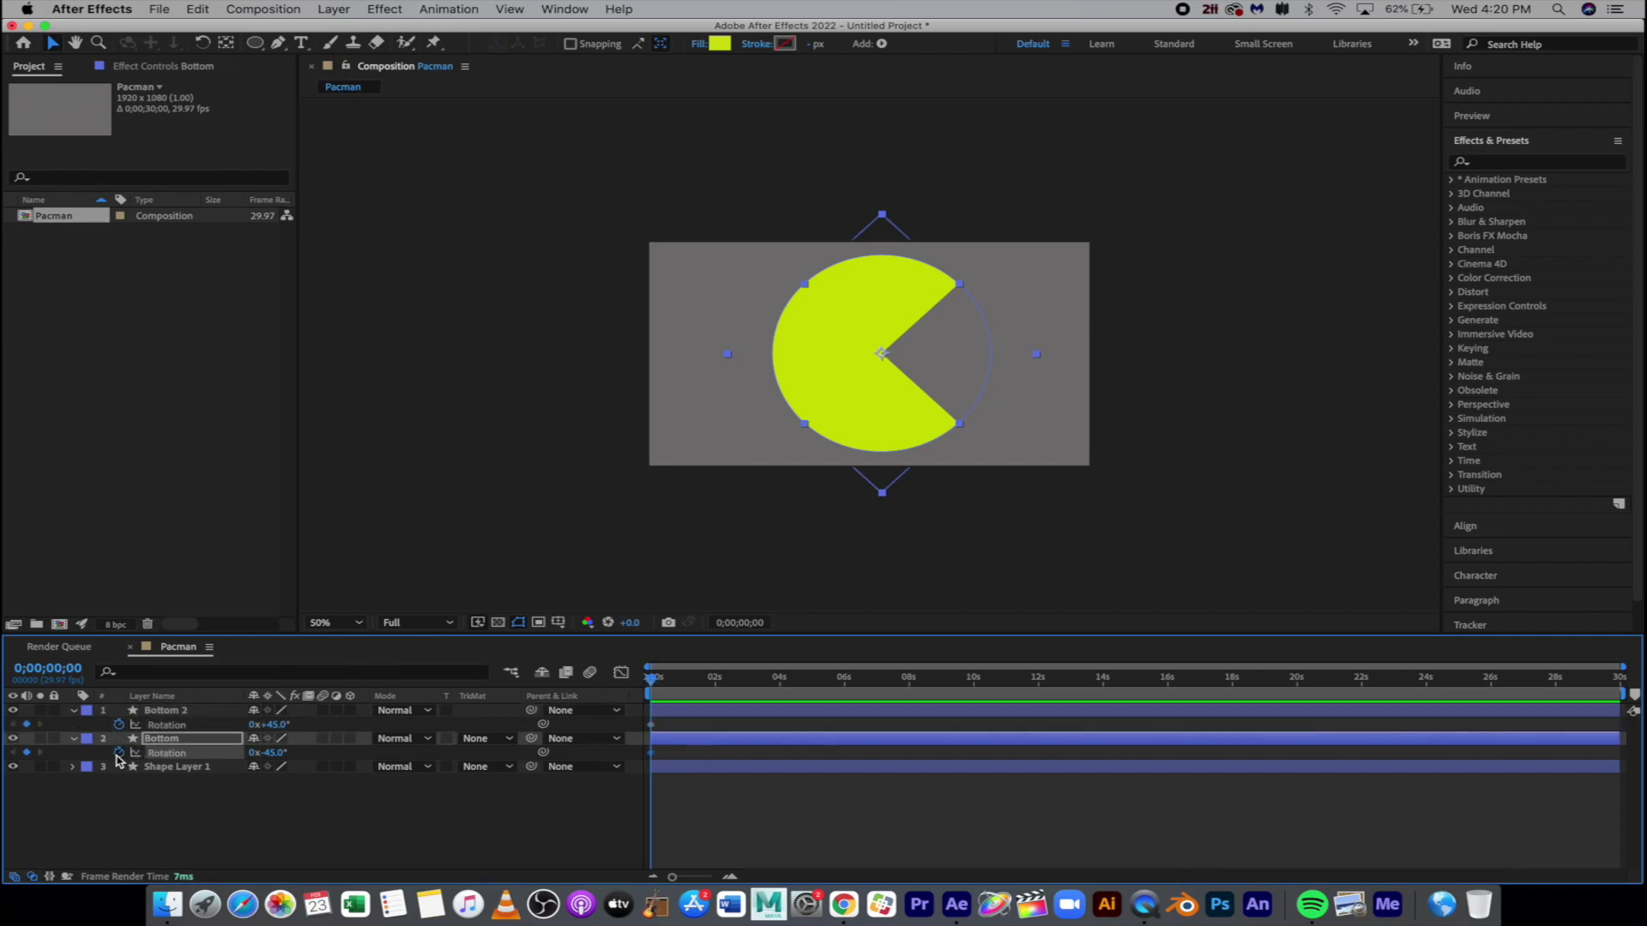
# Step: Rename Bottom 2 to Top and move the current time to frame 25
pyautogui.click(176, 711)
pyautogui.press('Return')
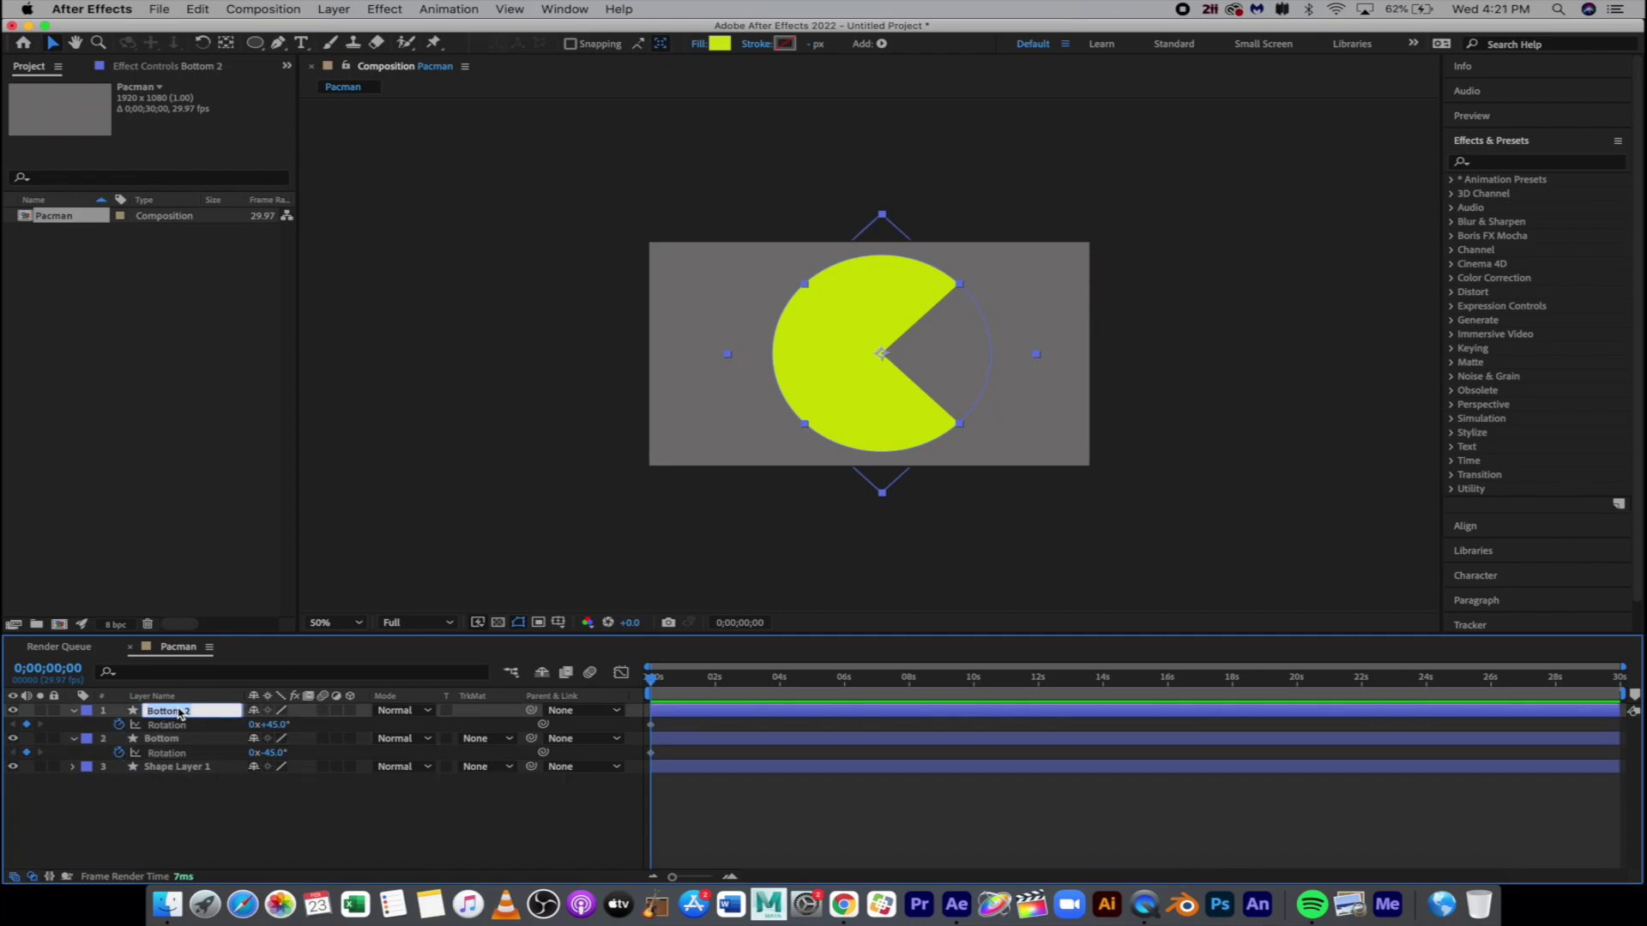
pyautogui.write('Top')
pyautogui.click(225, 821)
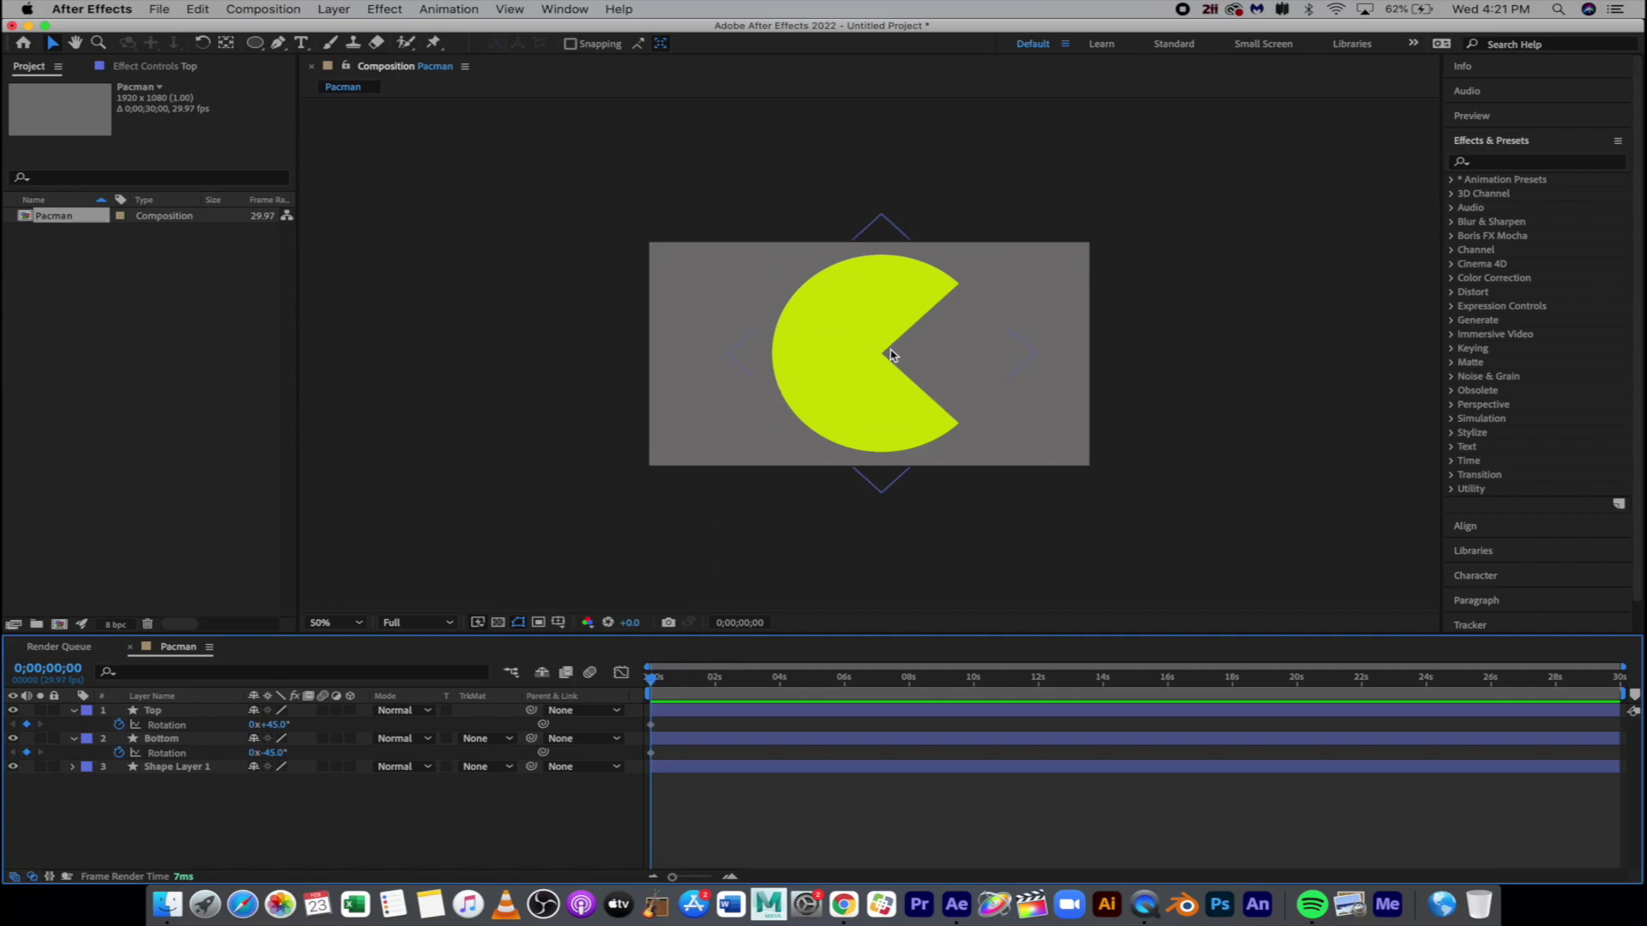
pyautogui.moveTo(651, 682); pyautogui.dragTo(678, 683)
# Step: At frame 25, set Top's Rotation to 90° and Bottom's to -90° to close the mouth
pyautogui.moveTo(277, 727); pyautogui.dragTo(312, 724)
pyautogui.click(274, 725)
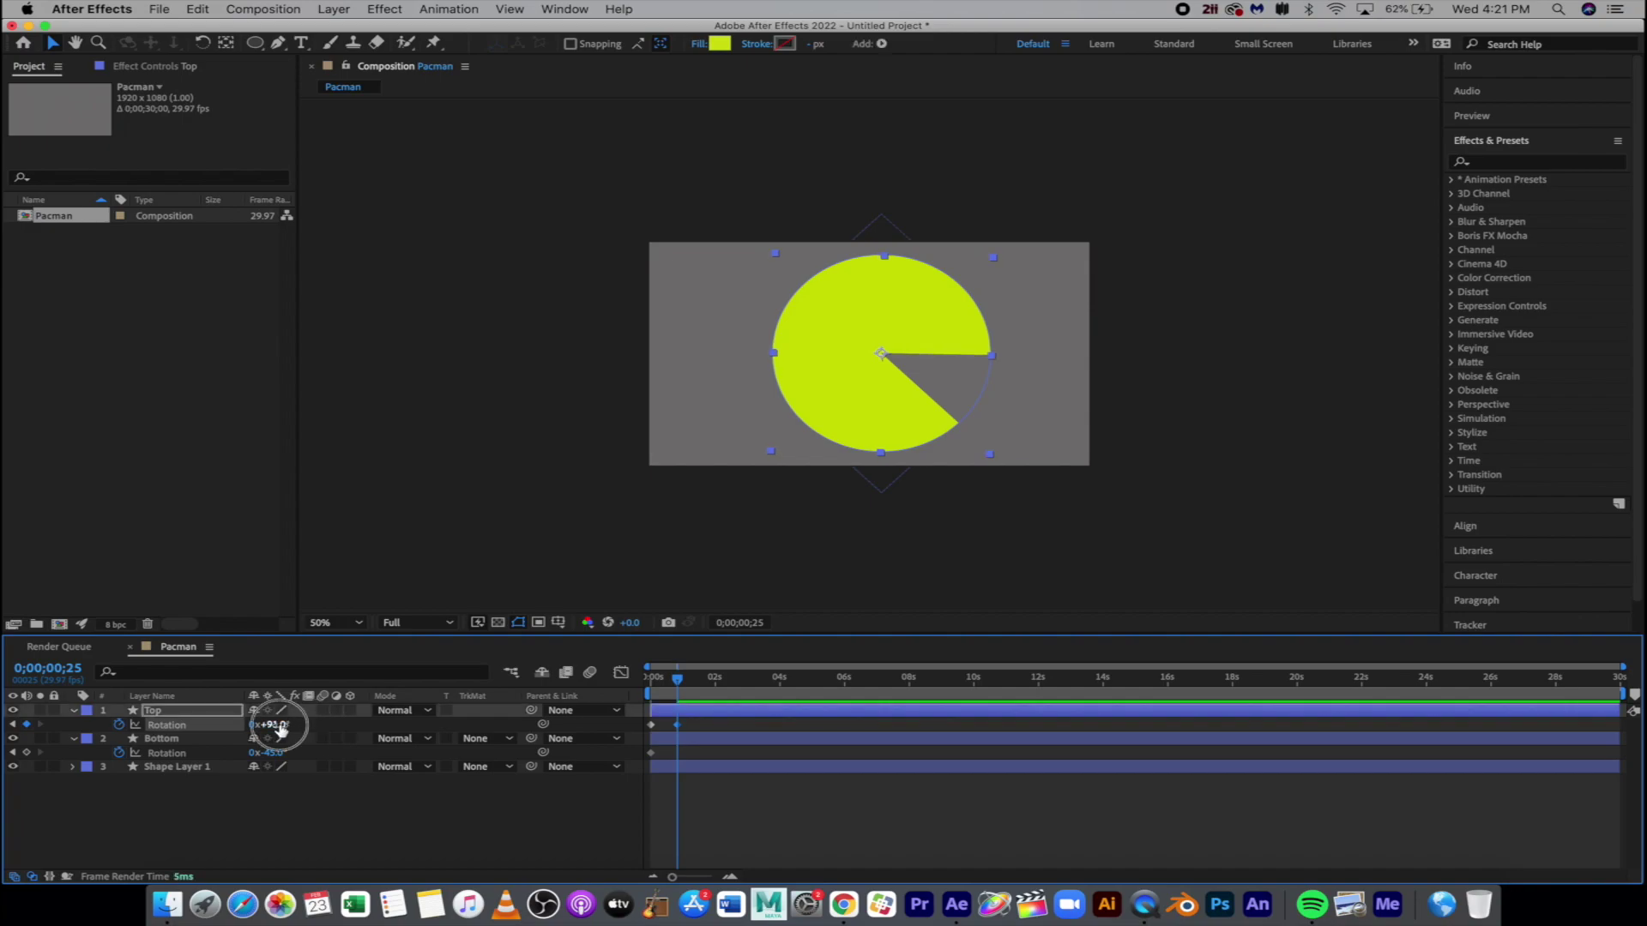
pyautogui.write('90')
pyautogui.press('Return')
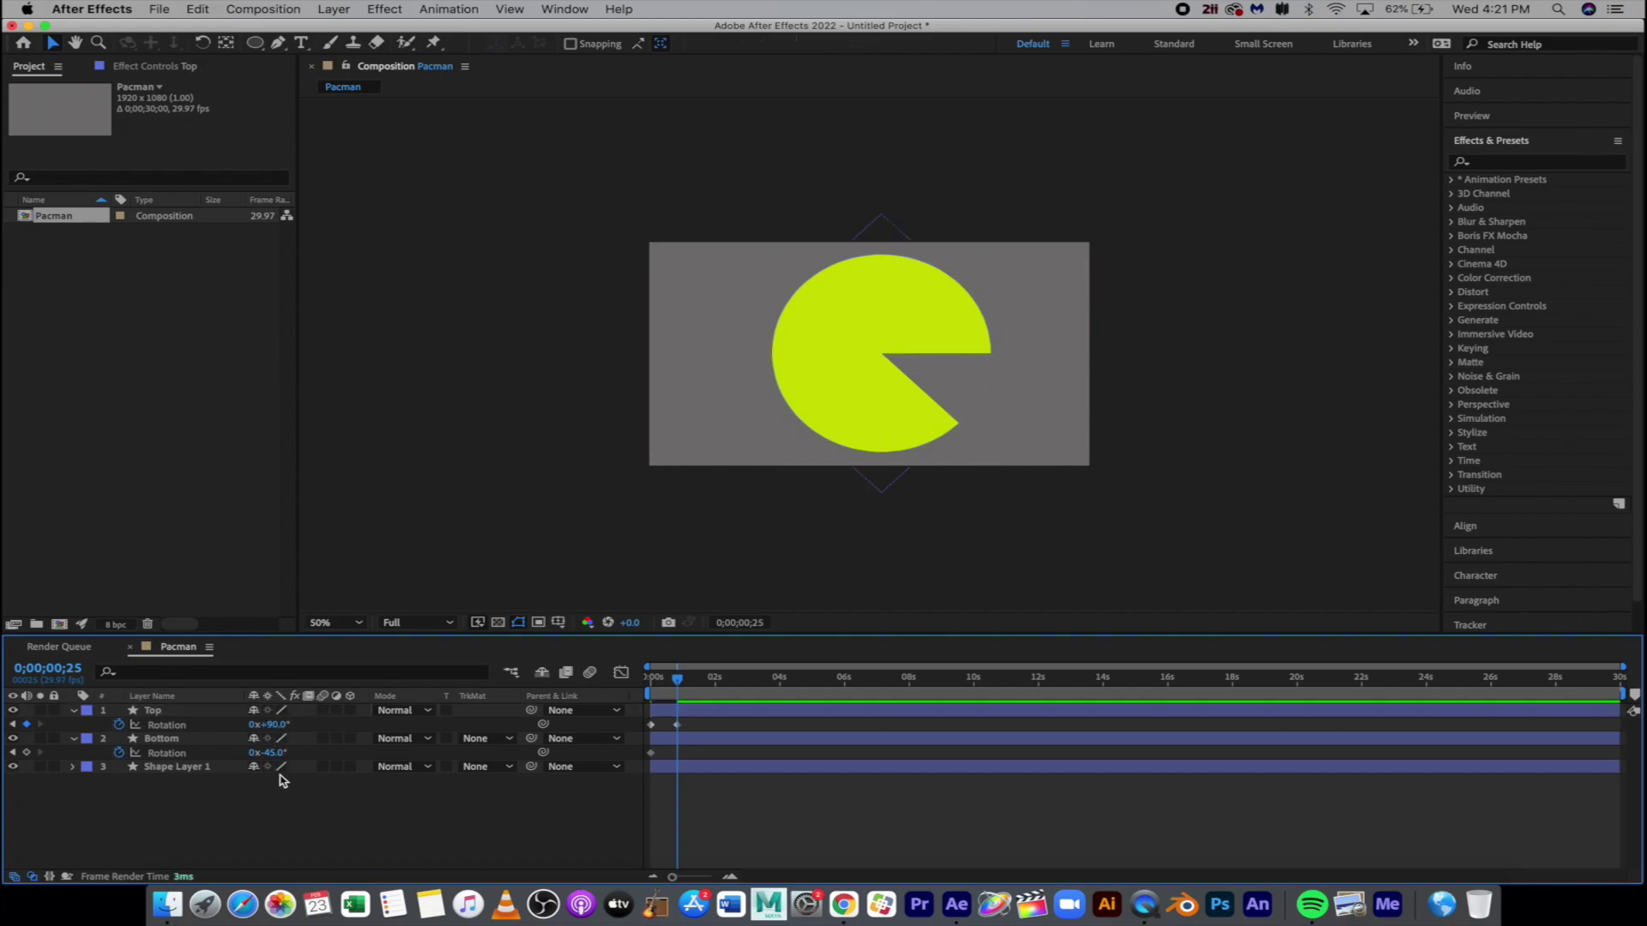
pyautogui.click(273, 753)
pyautogui.press('Return')
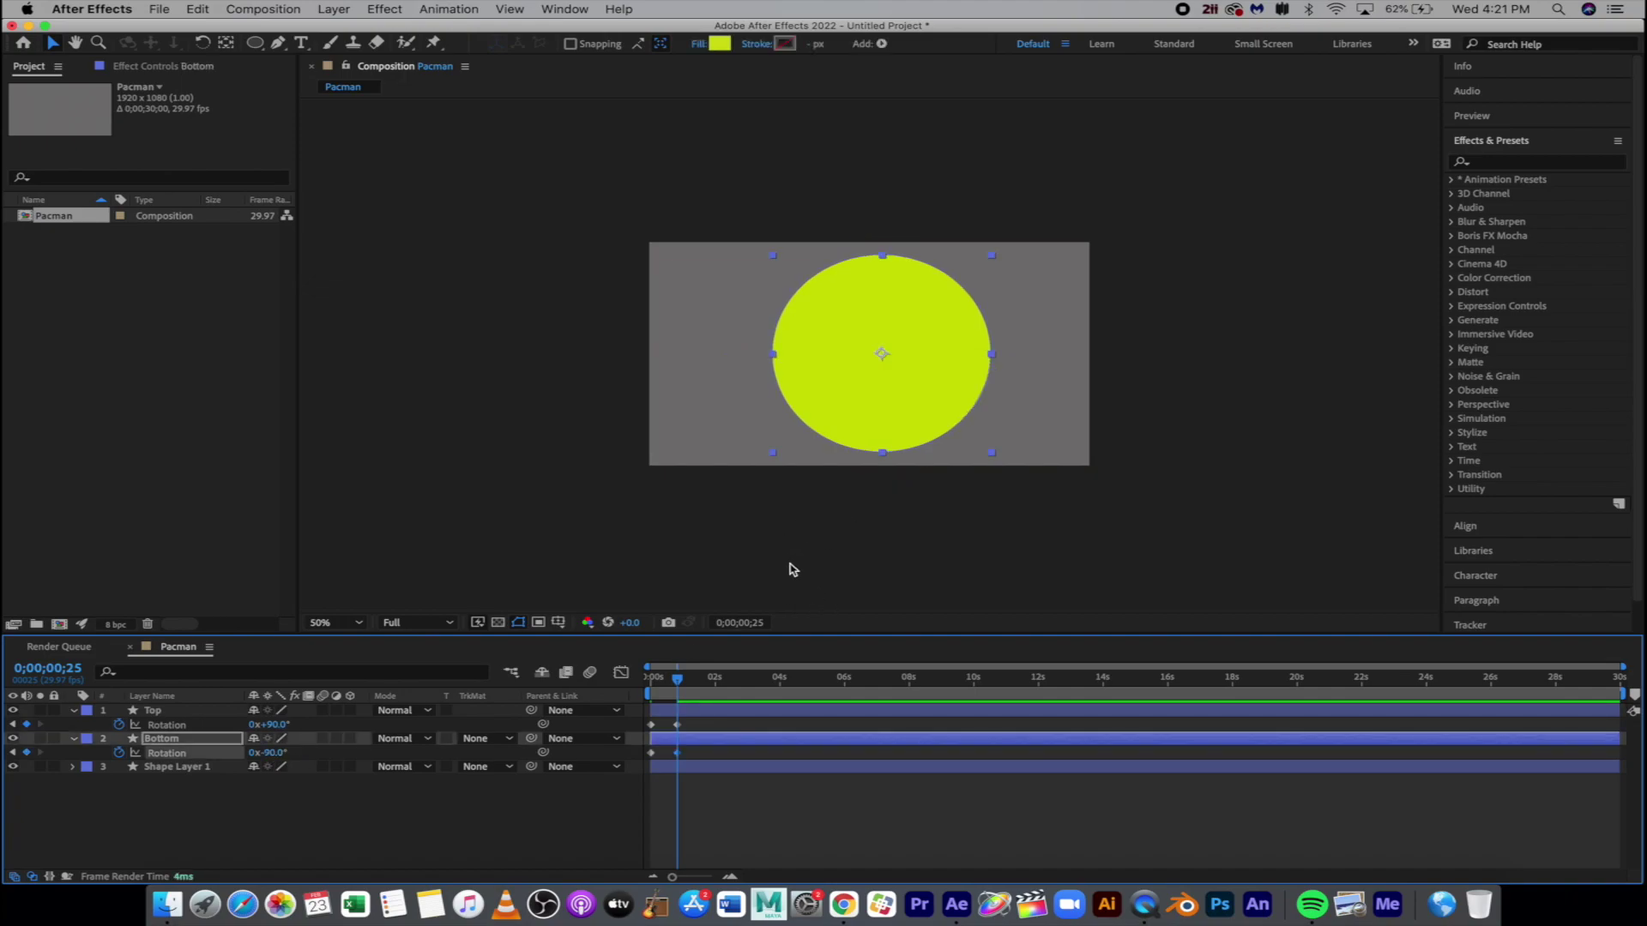
# Step: Later in time, return Top to 45° and Bottom to -45° to reopen the mouth
pyautogui.moveTo(677, 681)
pyautogui.mouseDown()
pyautogui.moveTo(655, 683)
pyautogui.moveTo(704, 686)
pyautogui.mouseUp()
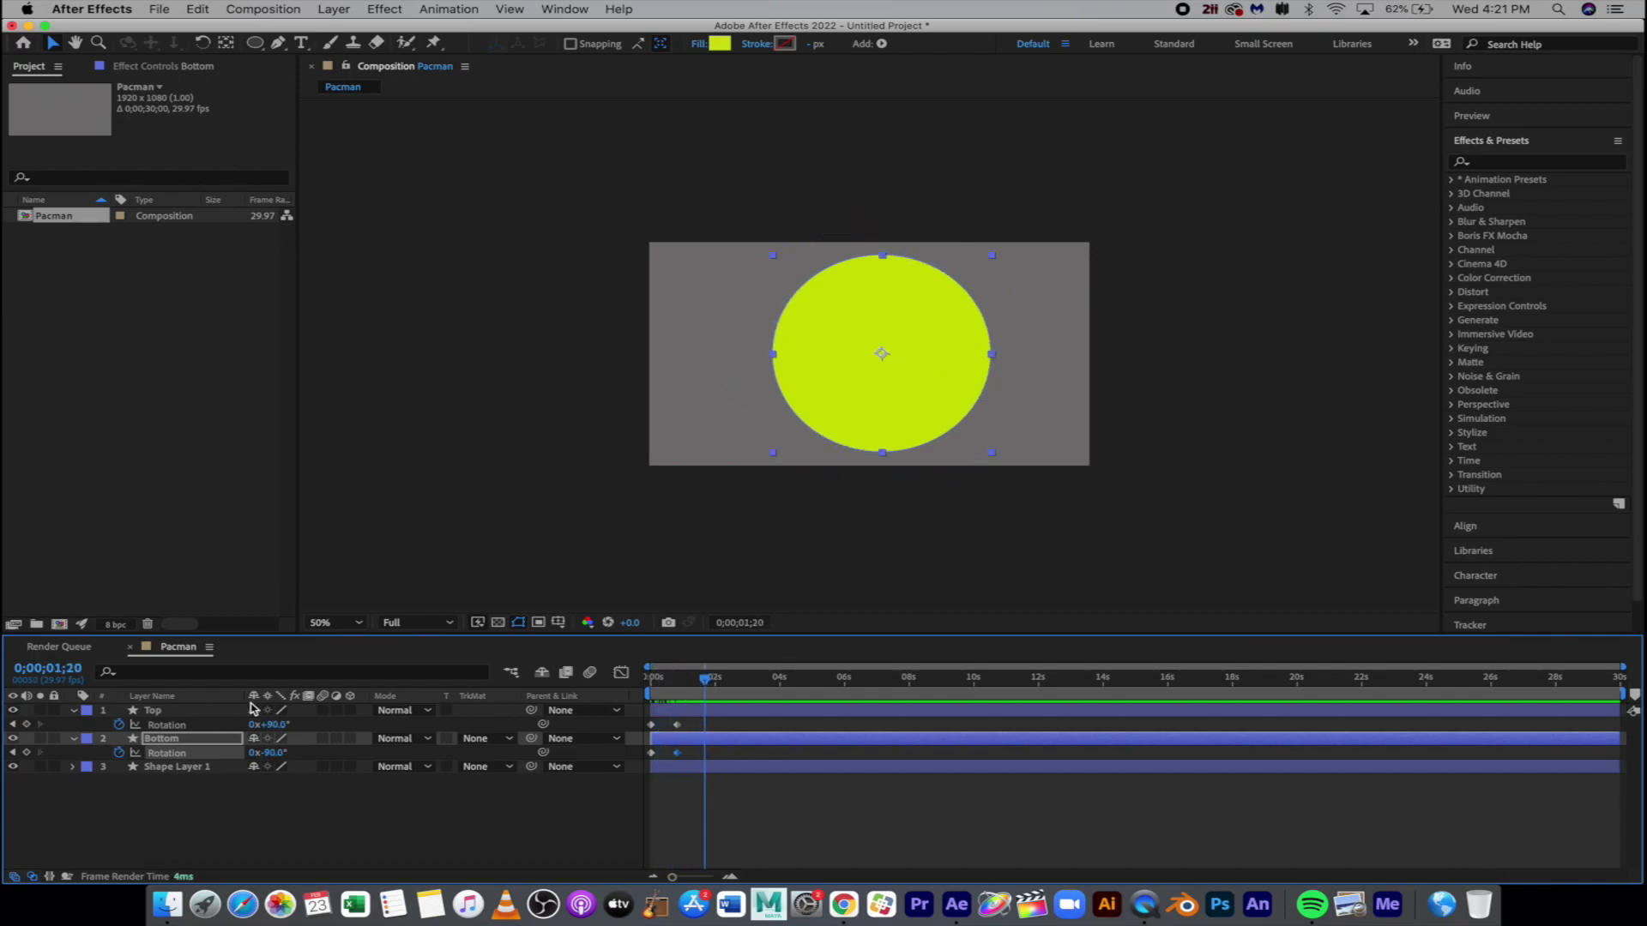
pyautogui.moveTo(270, 725); pyautogui.dragTo(253, 728)
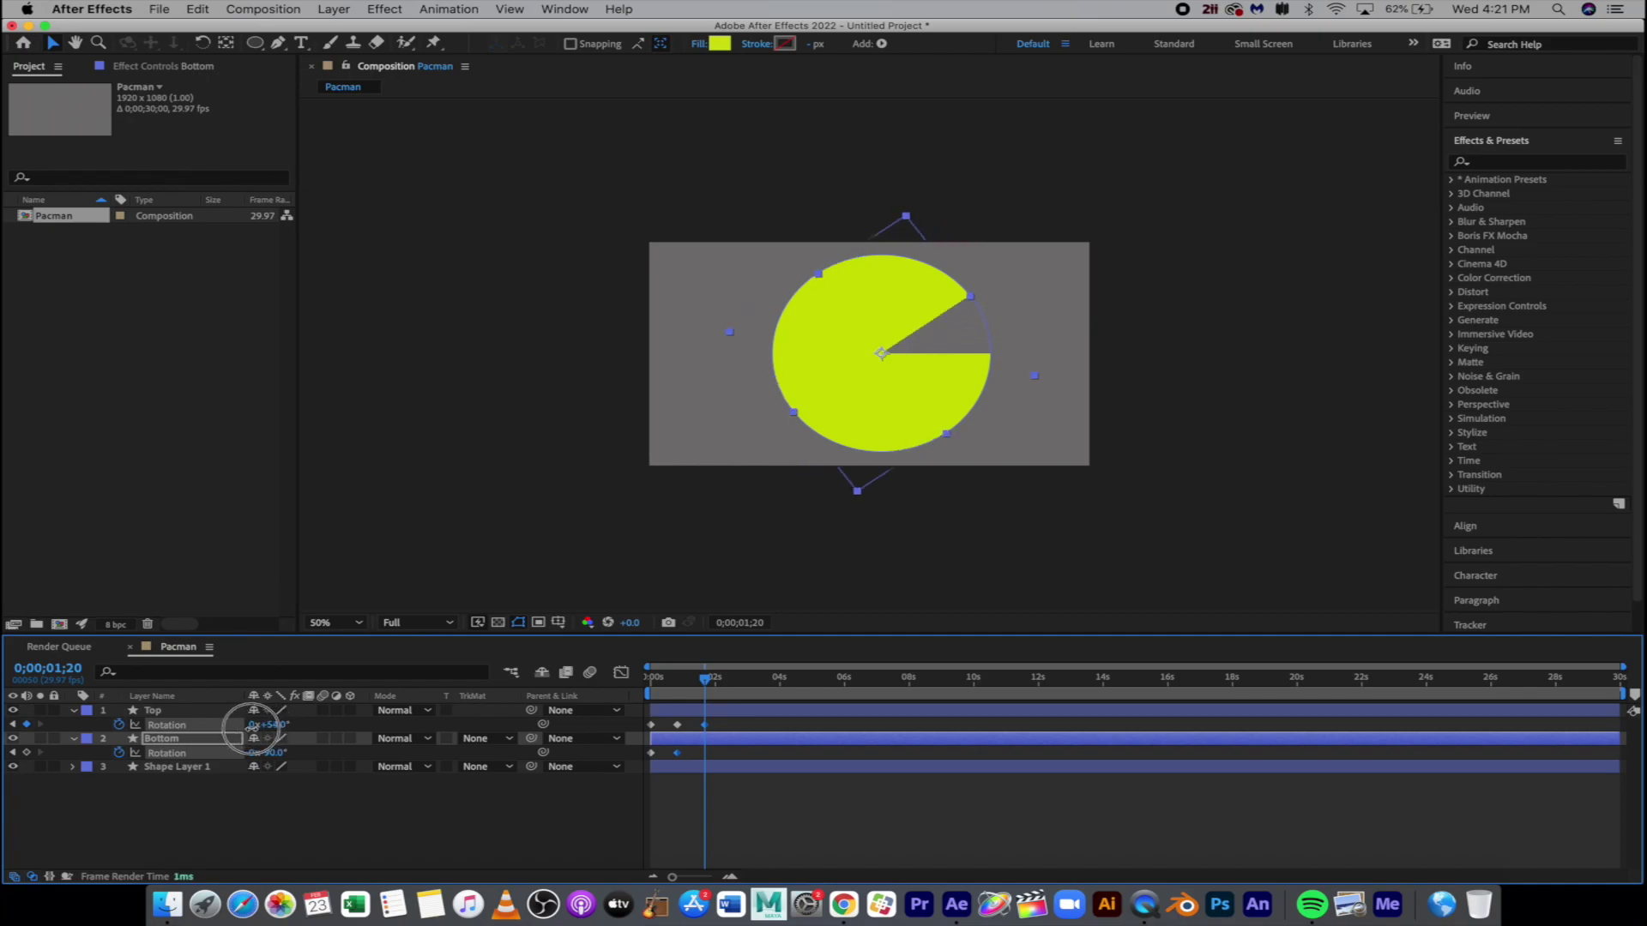
pyautogui.click(273, 725)
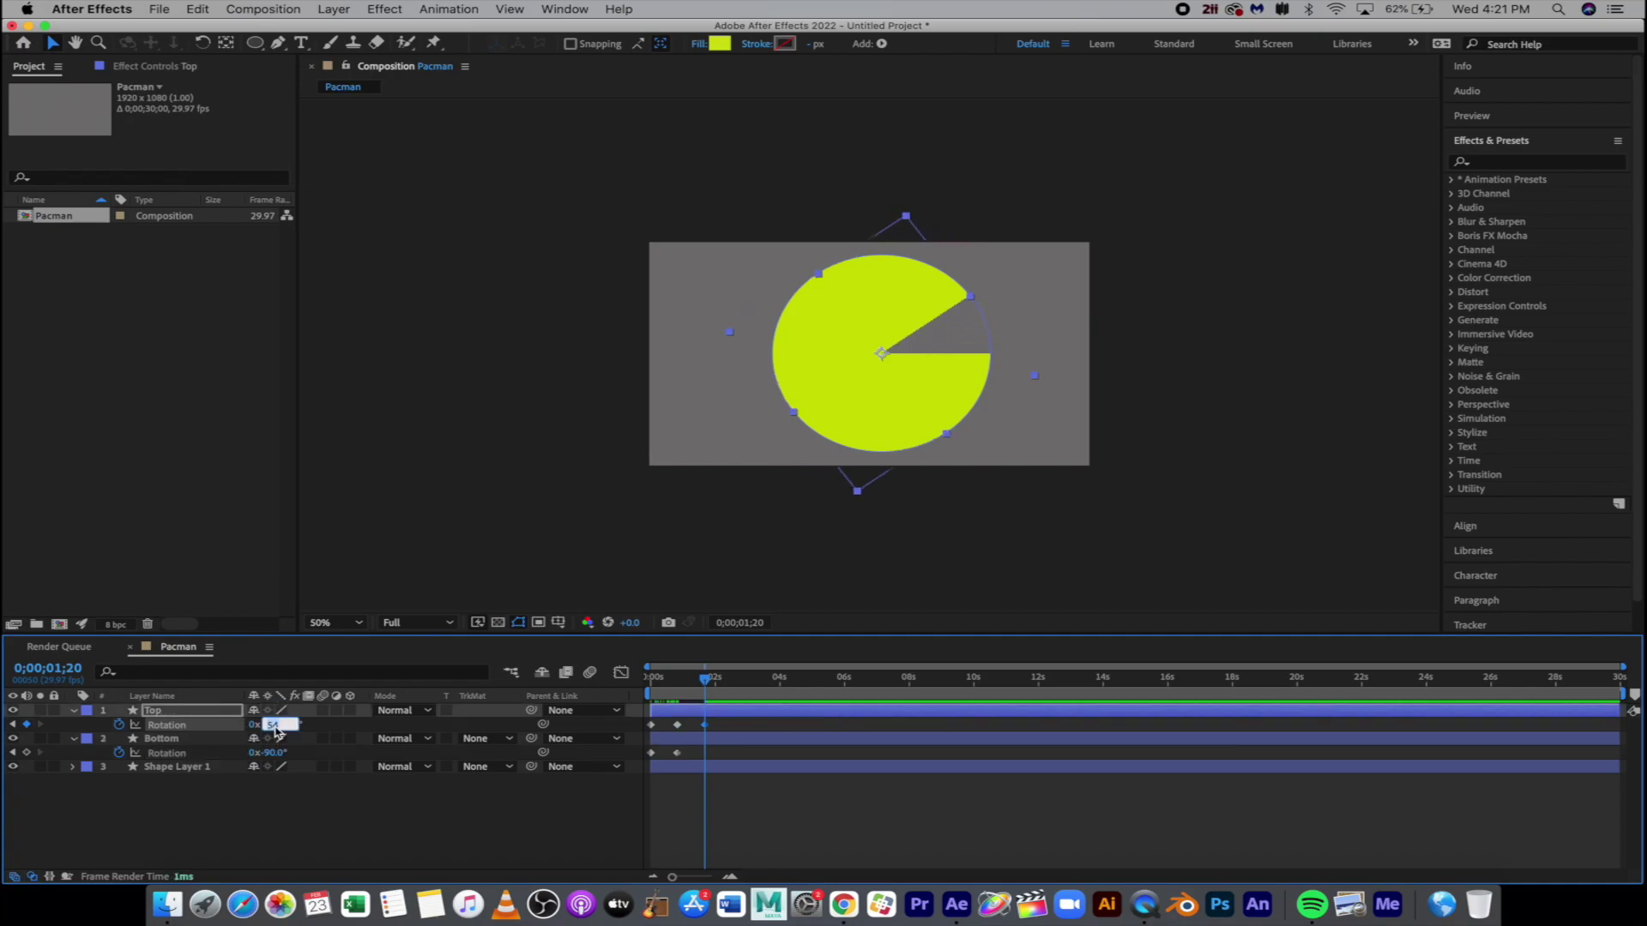
pyautogui.write('45')
pyautogui.press('Return')
pyautogui.click(276, 752)
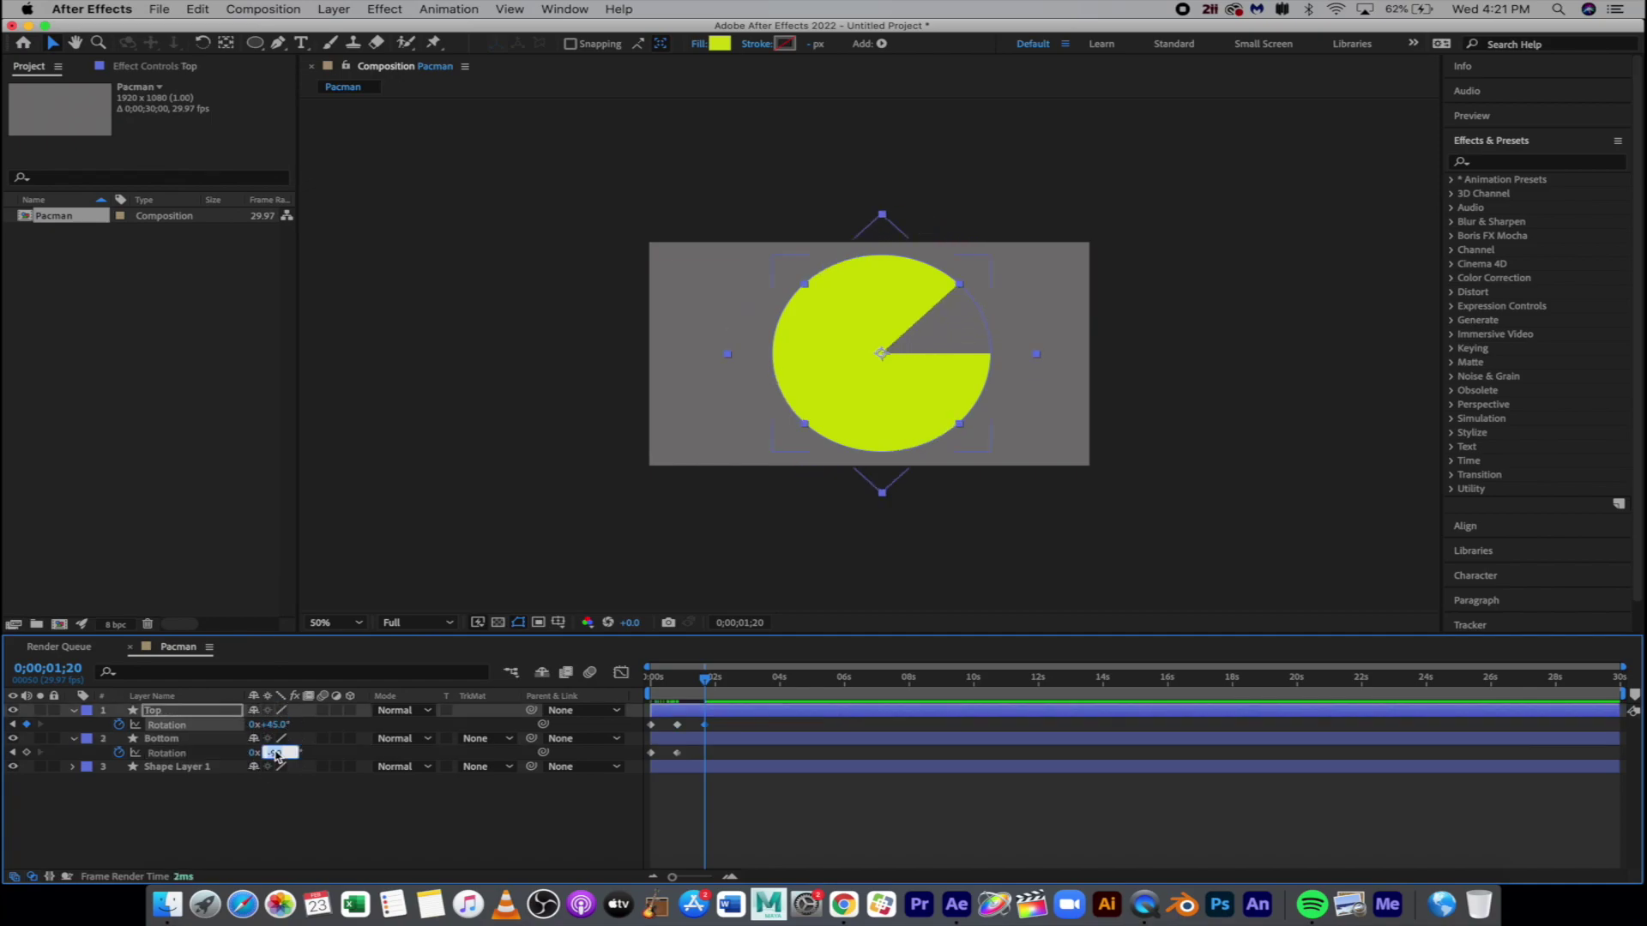
pyautogui.write('-45')
pyautogui.press('Return')
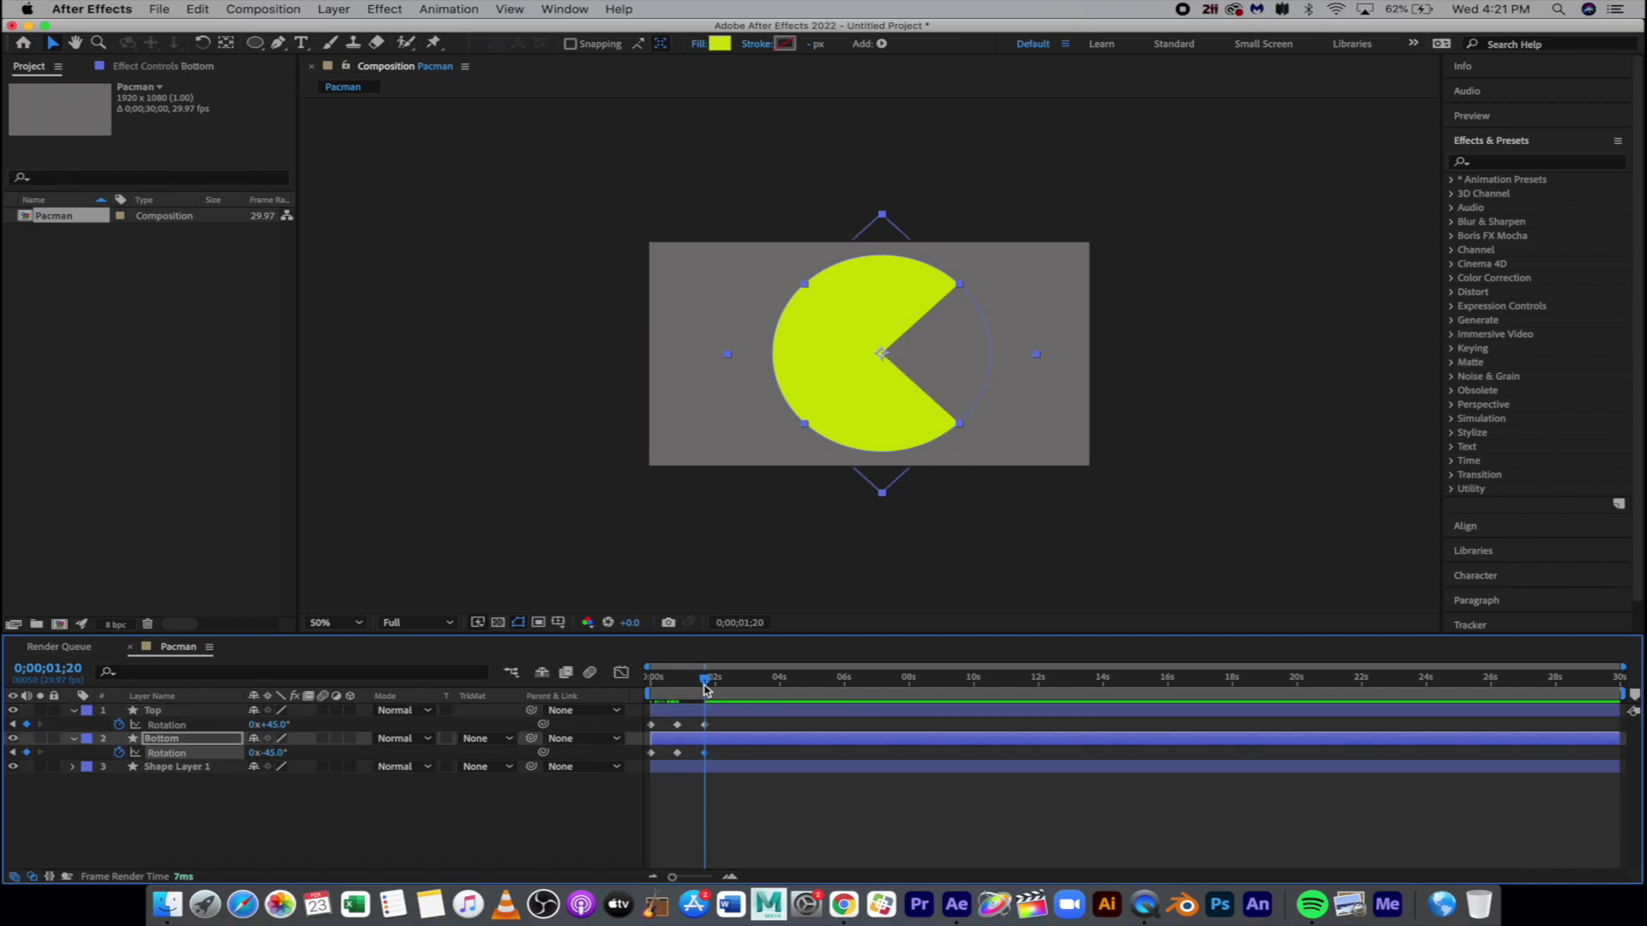
# Step: Scrub the chomp and end the work area at the current time
pyautogui.moveTo(696, 684)
pyautogui.mouseDown()
pyautogui.moveTo(651, 682)
pyautogui.moveTo(709, 688)
pyautogui.moveTo(651, 698)
pyautogui.moveTo(707, 711)
pyautogui.mouseUp()
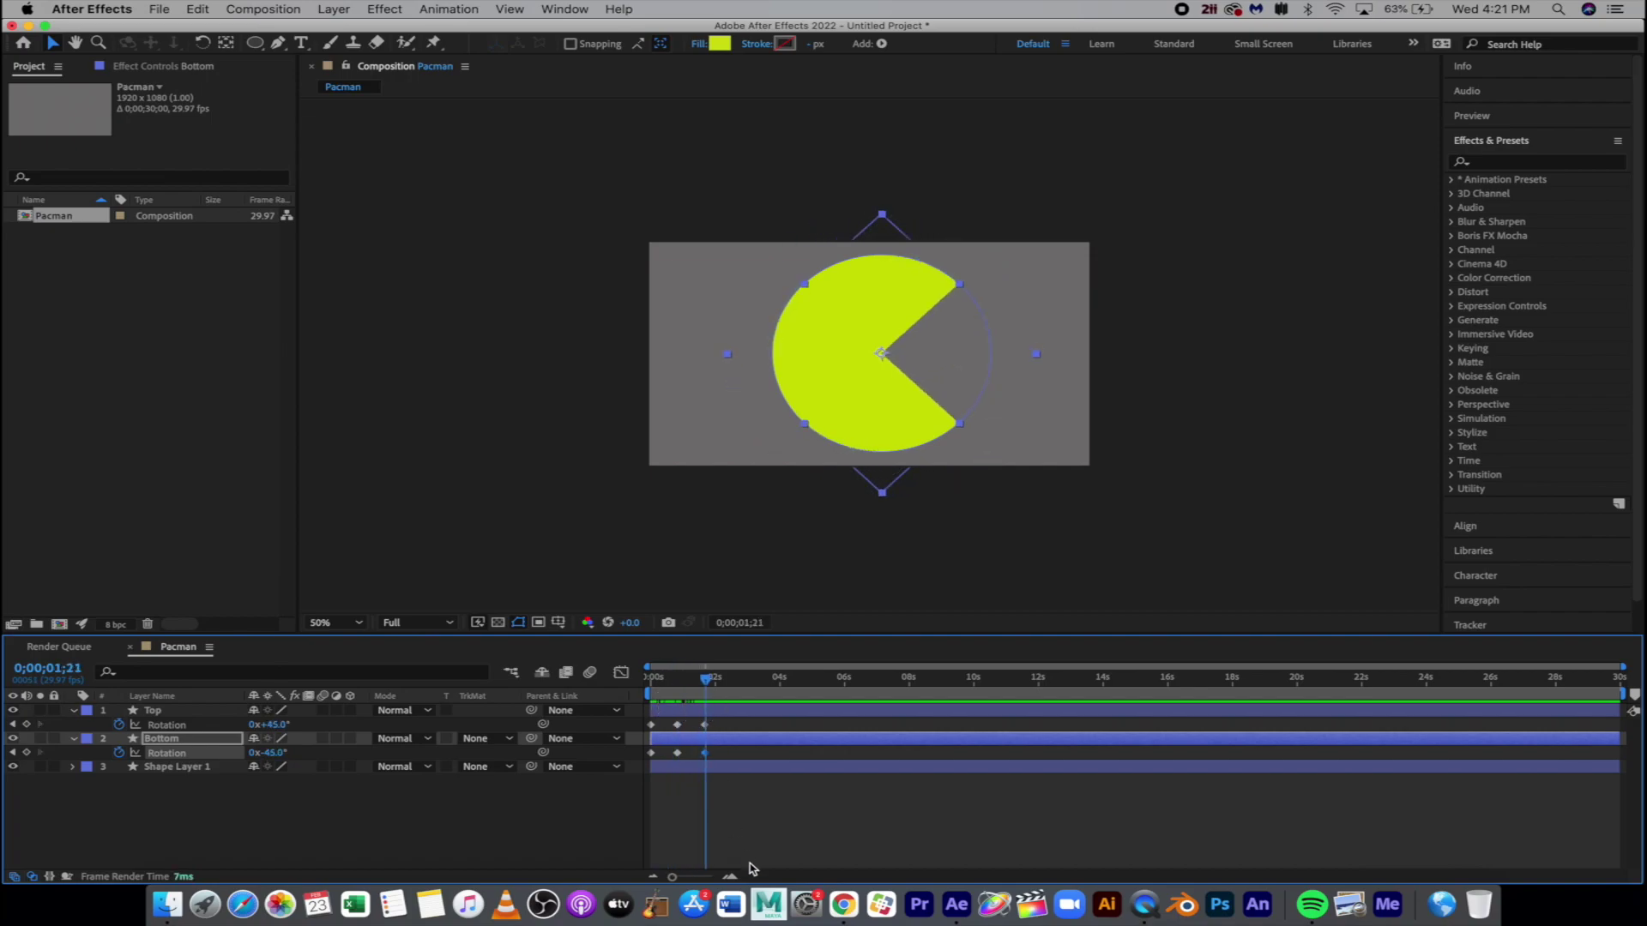
pyautogui.press('n')
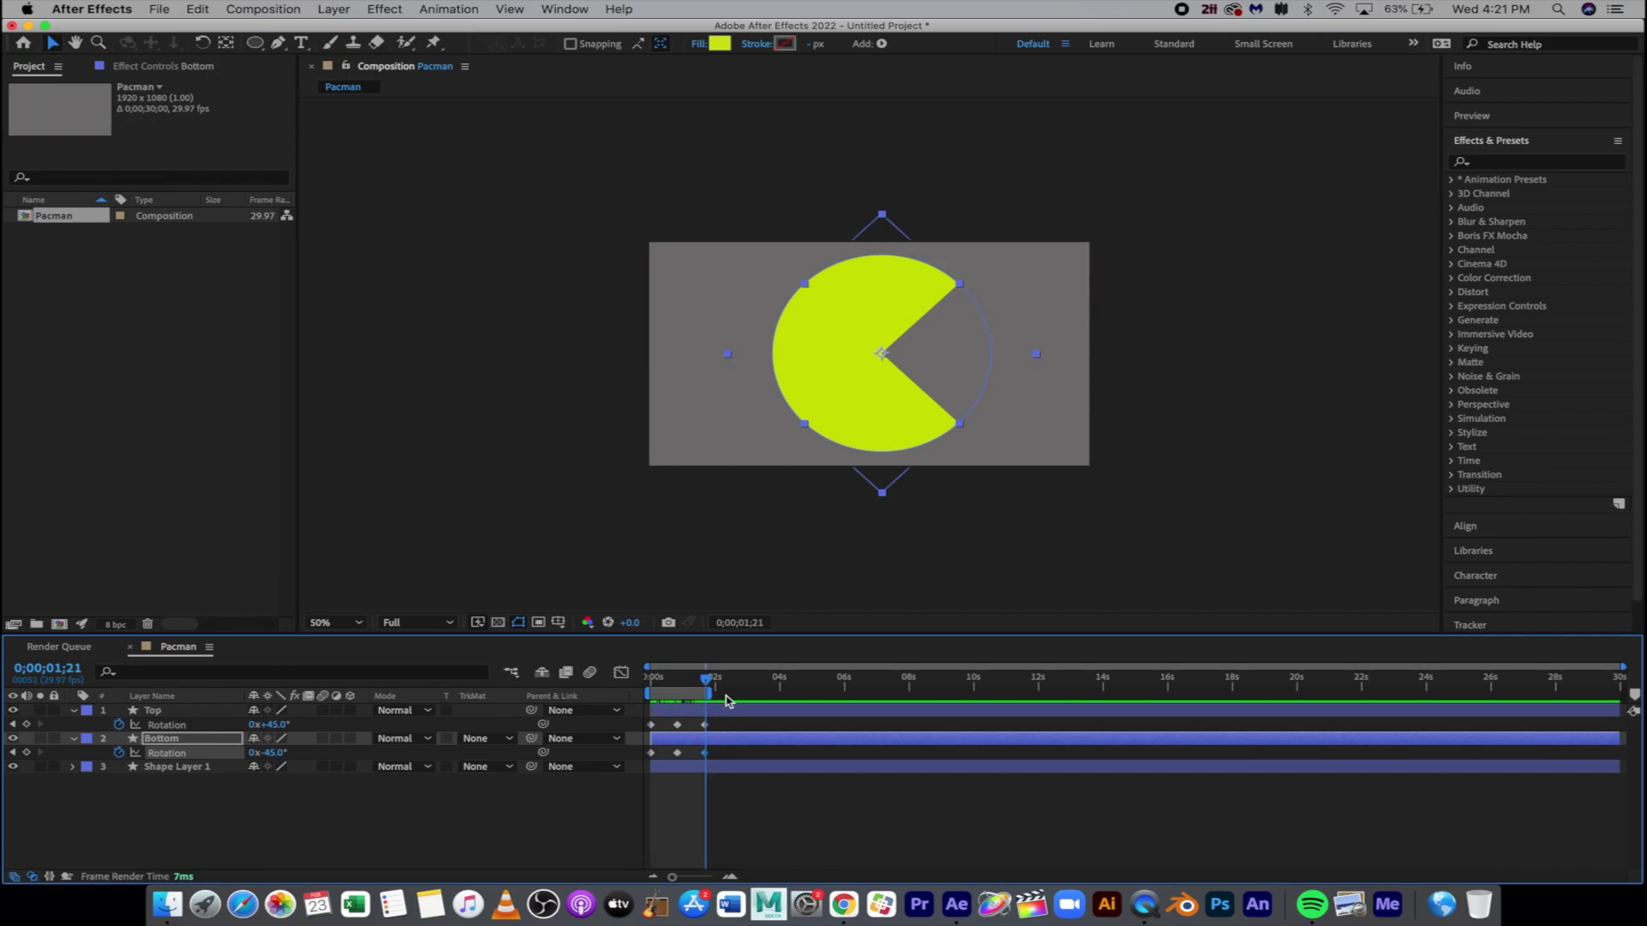
pyautogui.doubleClick(739, 696)
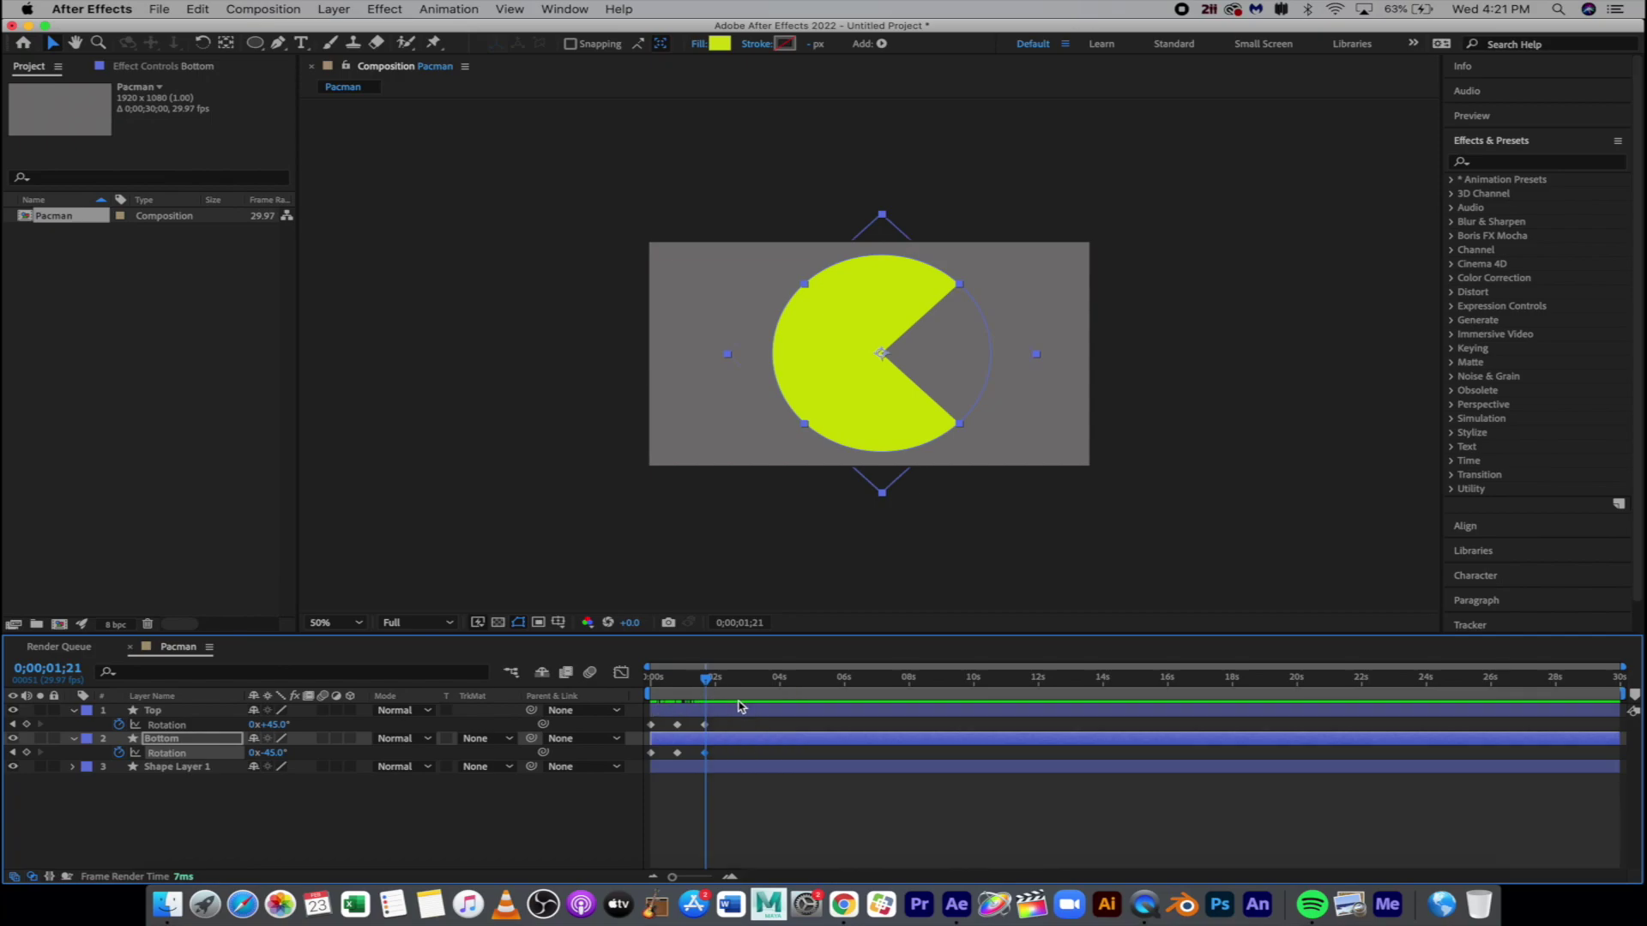
pyautogui.press('n')
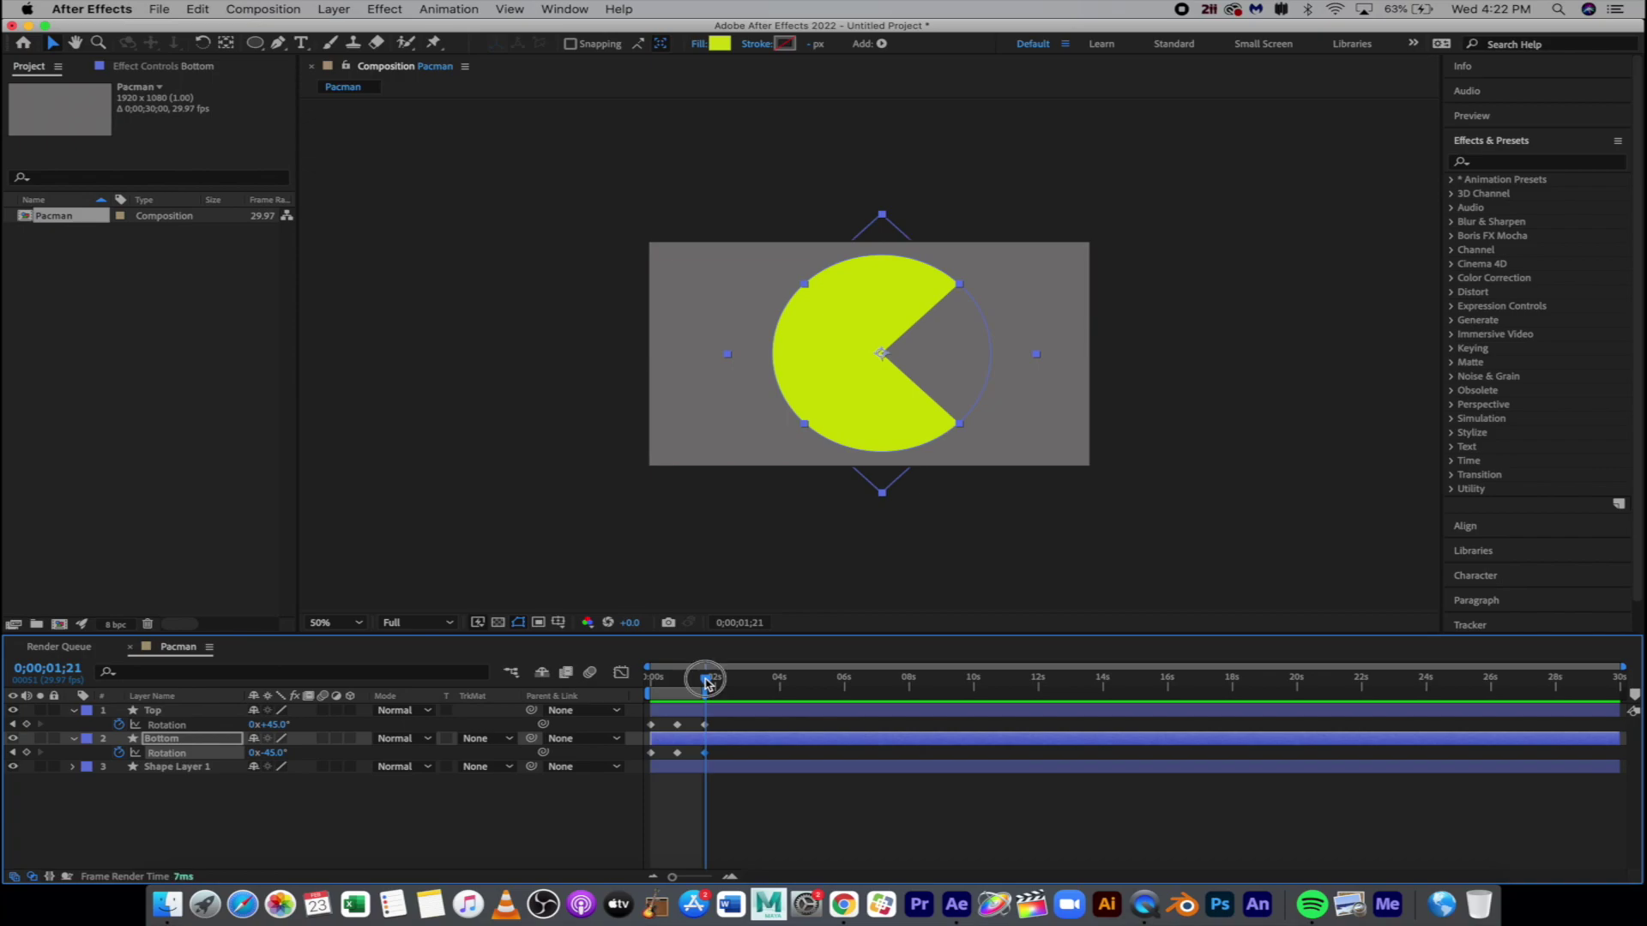
# Step: Trim the Pacman comp to its work area (0;00;01;18) and scrub to check the cycle
pyautogui.moveTo(704, 682); pyautogui.dragTo(660, 691)
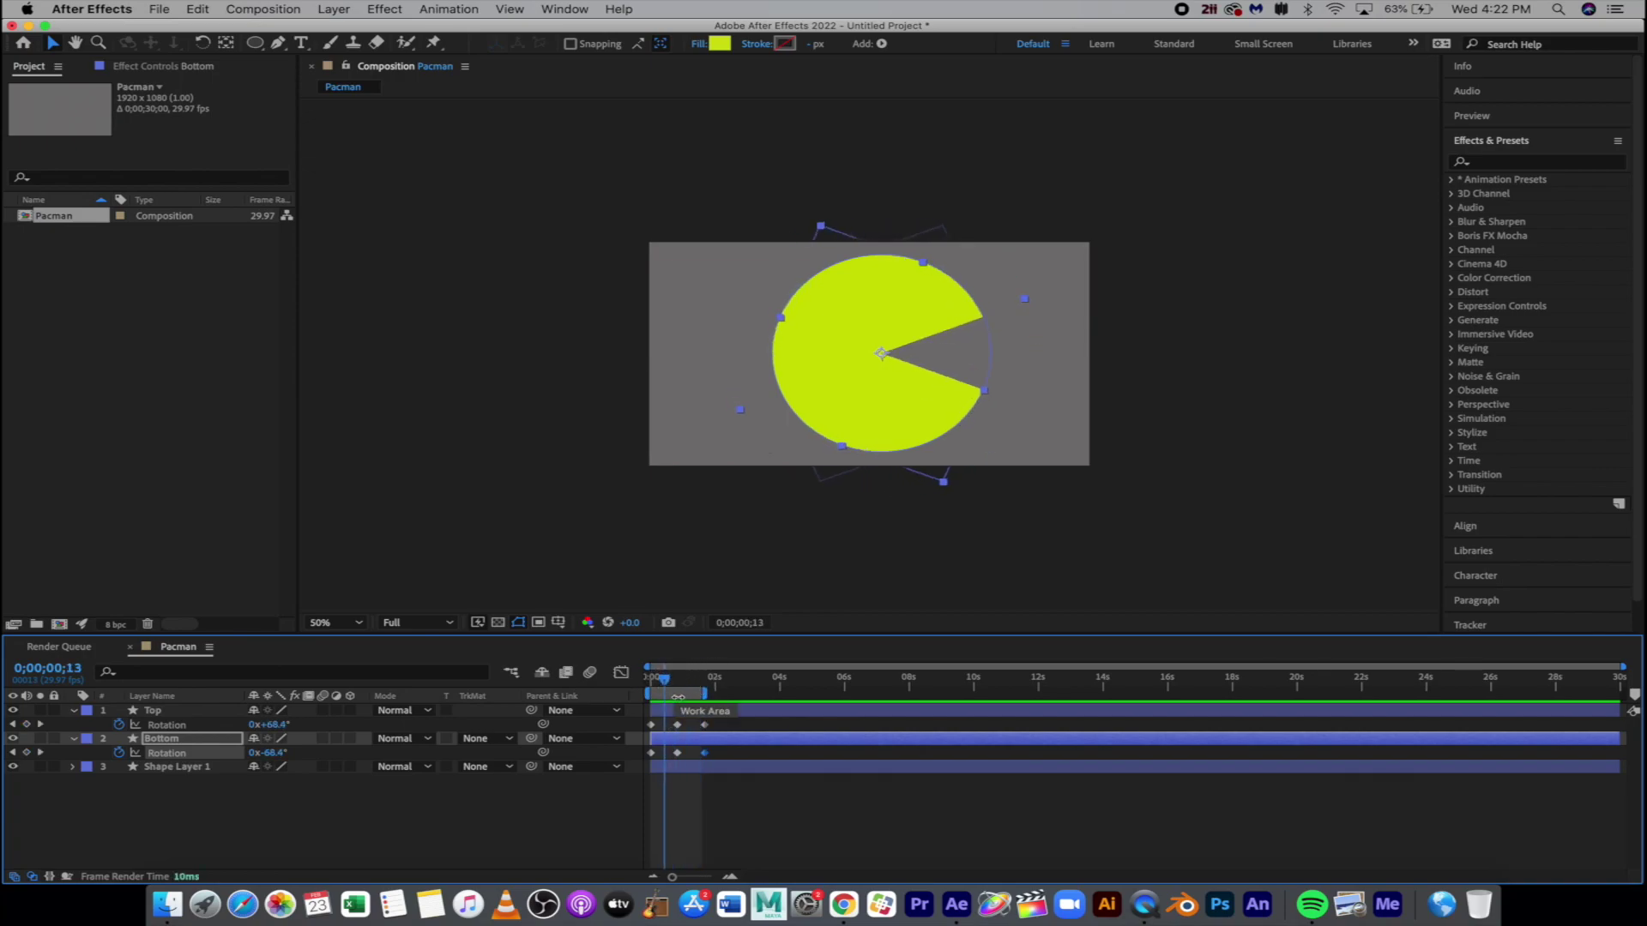
pyautogui.rightClick(678, 695)
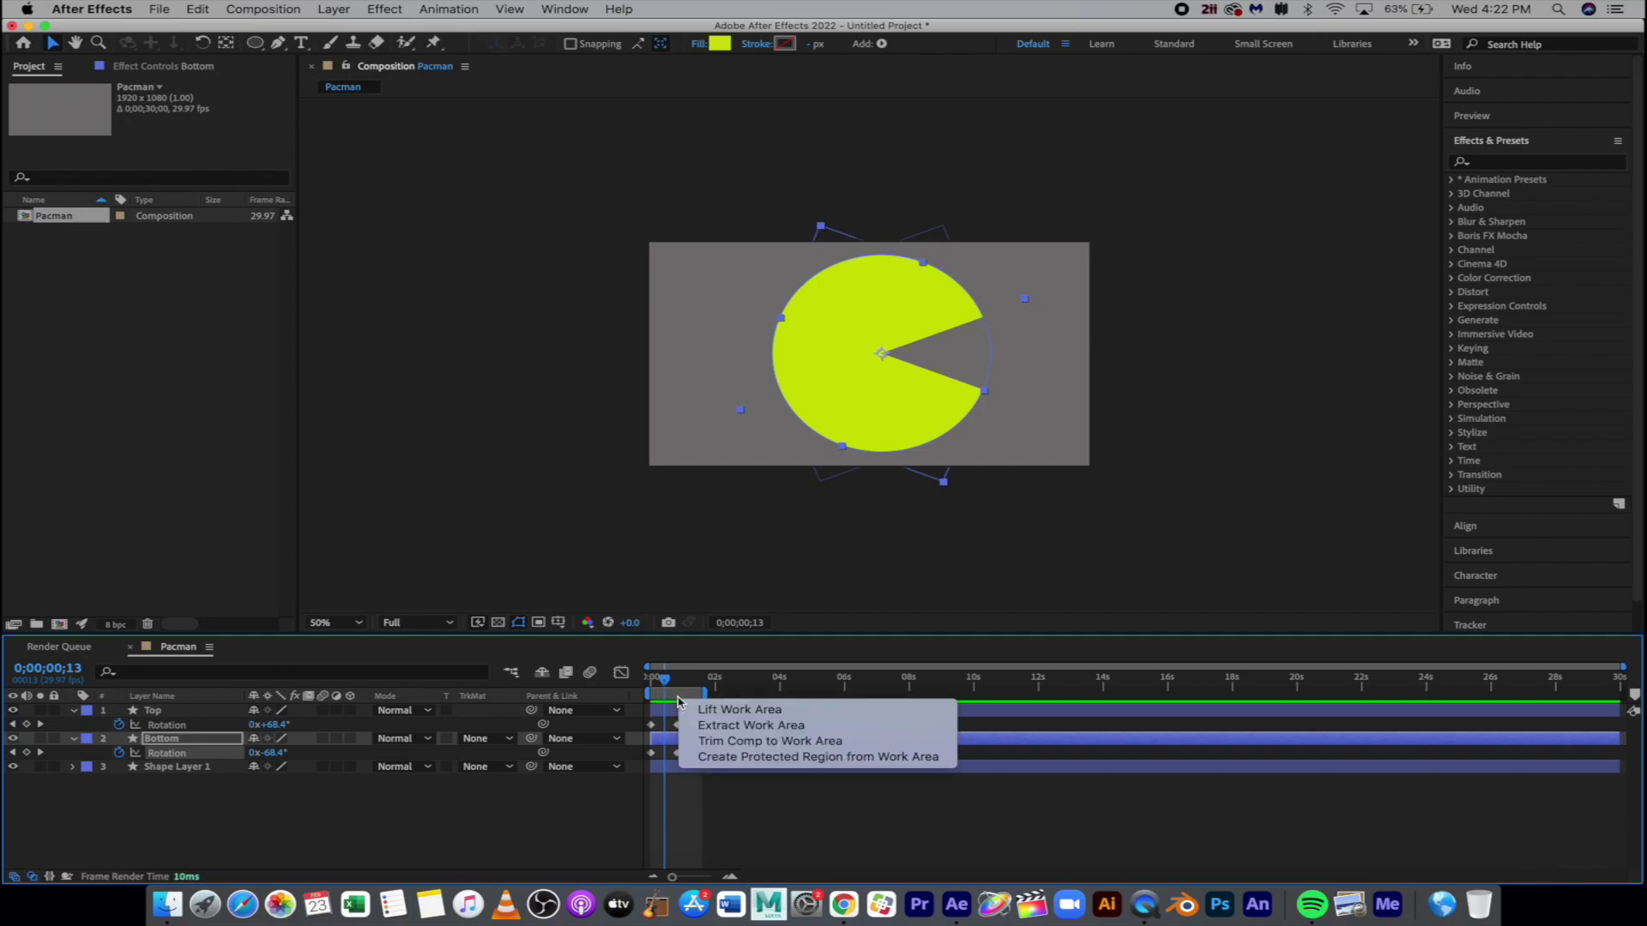
pyautogui.click(733, 741)
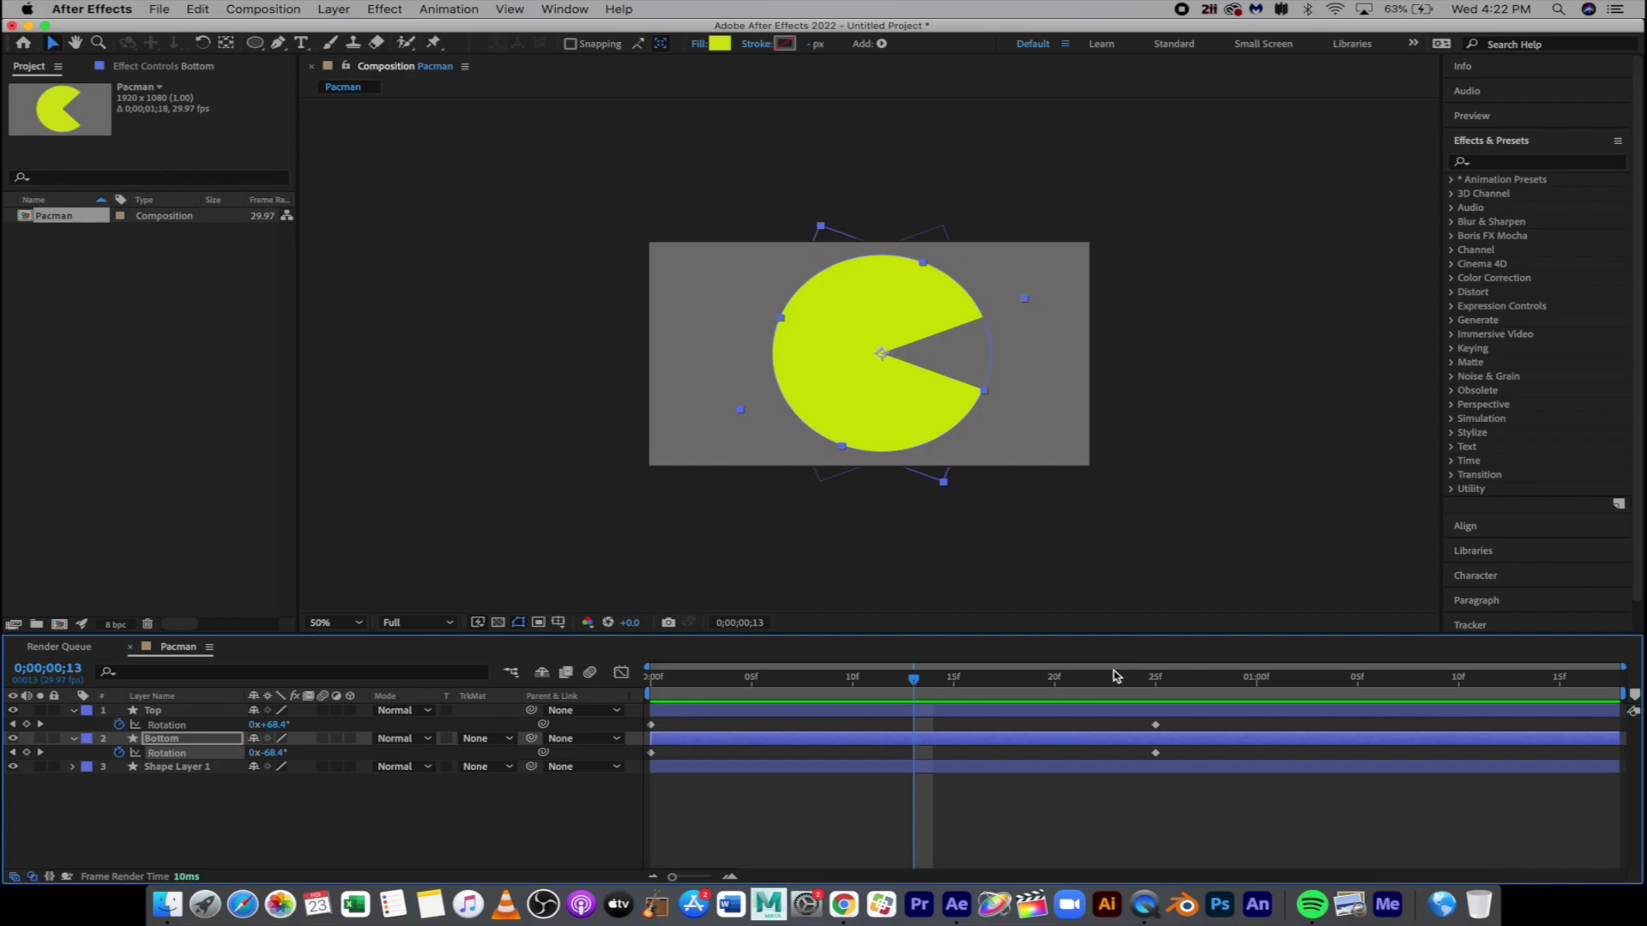
pyautogui.moveTo(1115, 677); pyautogui.dragTo(852, 716)
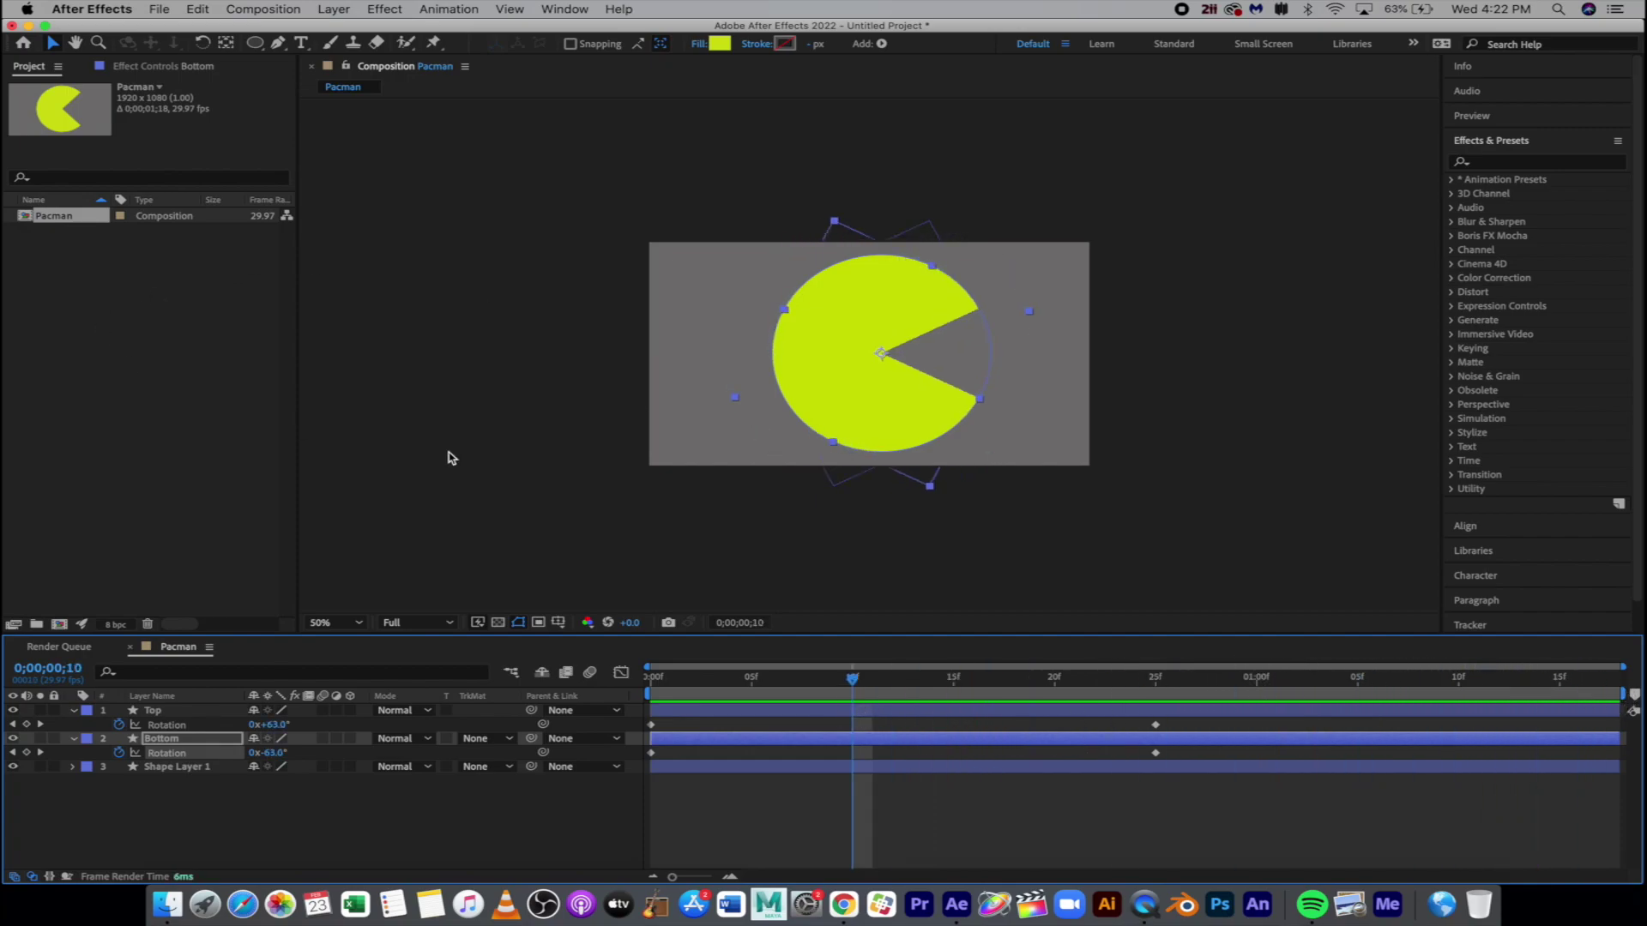
# Step: Create a 1920×1080, 29.97 fps composition named Main from the Project panel
pyautogui.rightClick(142, 274)
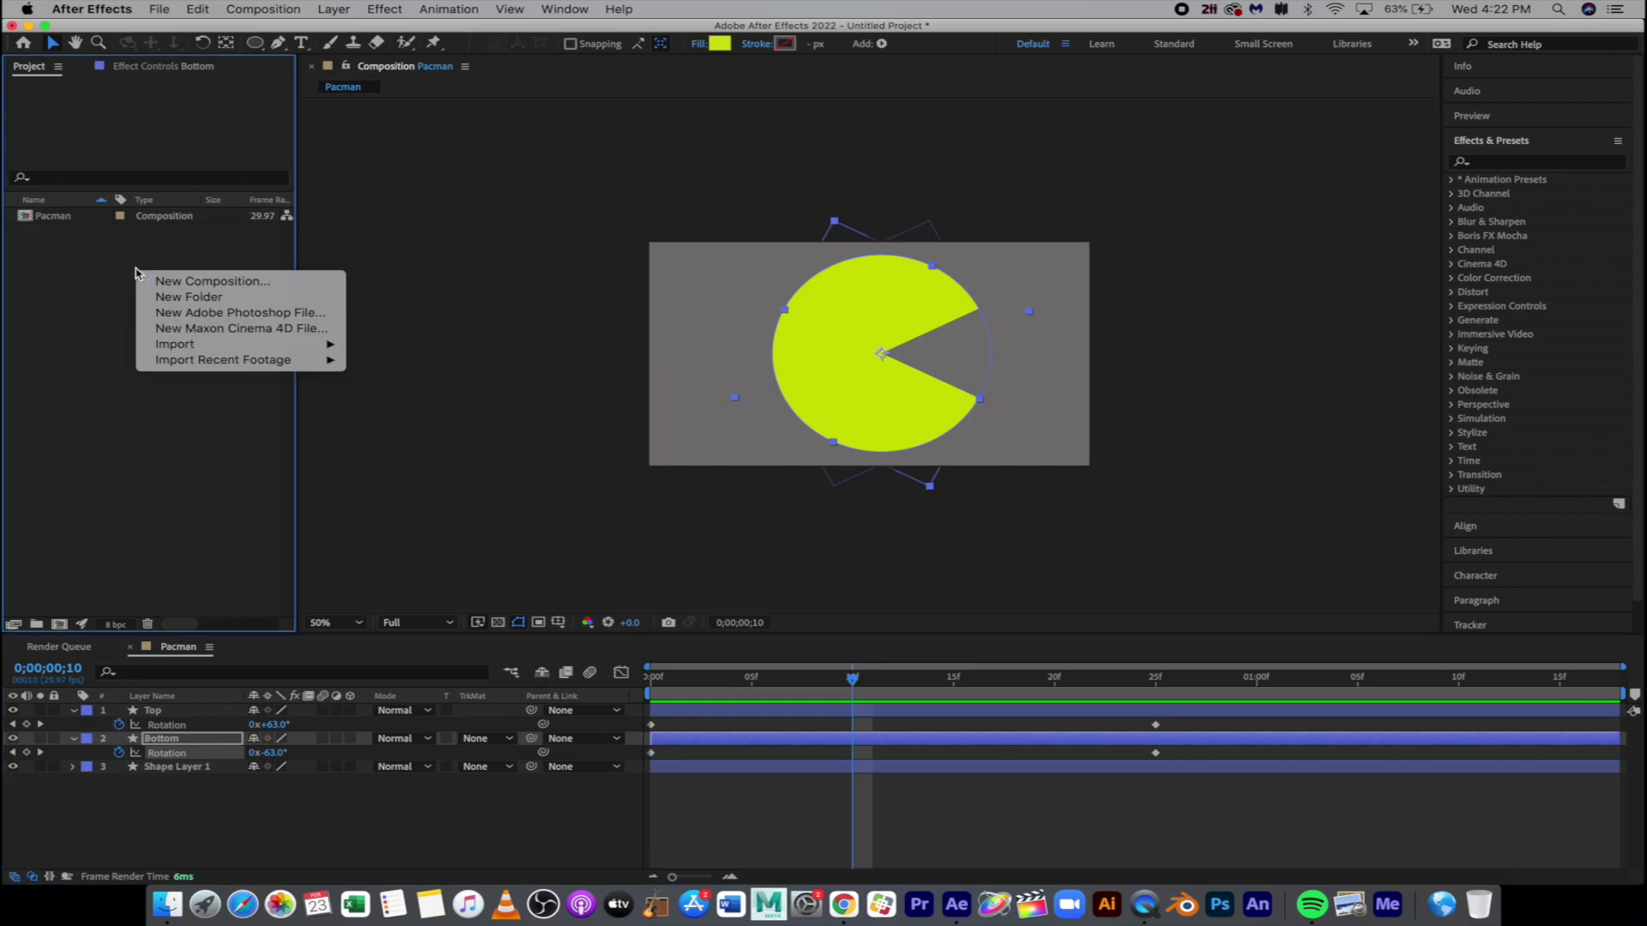
pyautogui.click(163, 280)
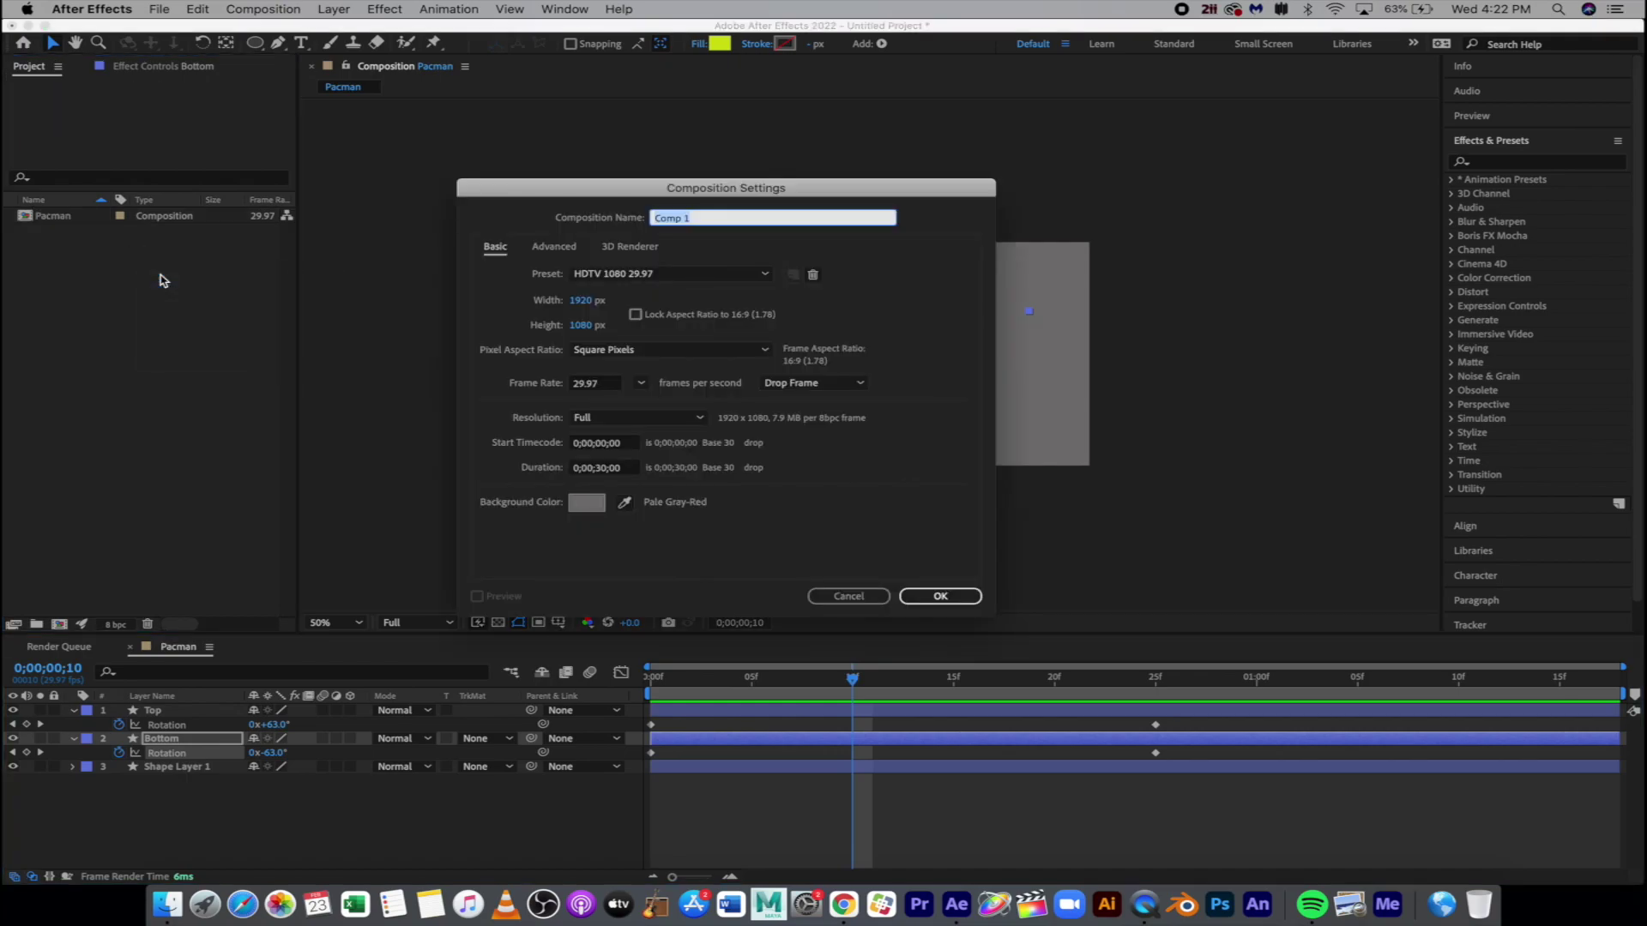
pyautogui.write('Main')
pyautogui.click(962, 592)
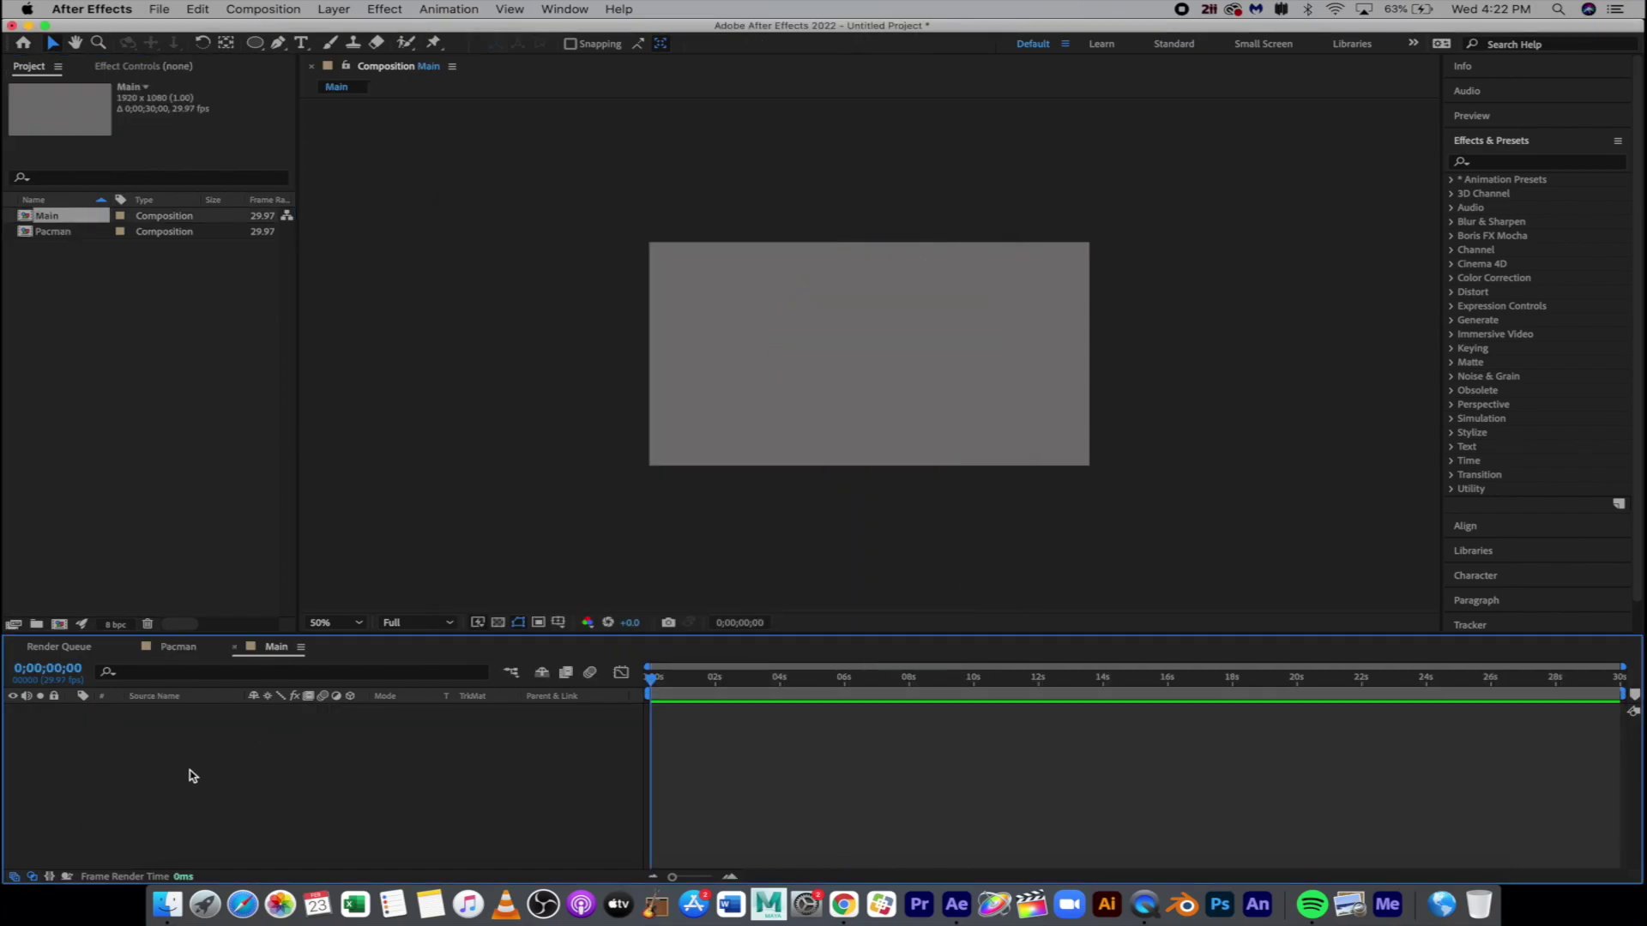
# Step: Add a full-frame cyan solid, Cyan Solid 1, to the Main composition
pyautogui.rightClick(230, 736)
pyautogui.moveTo(330, 681)
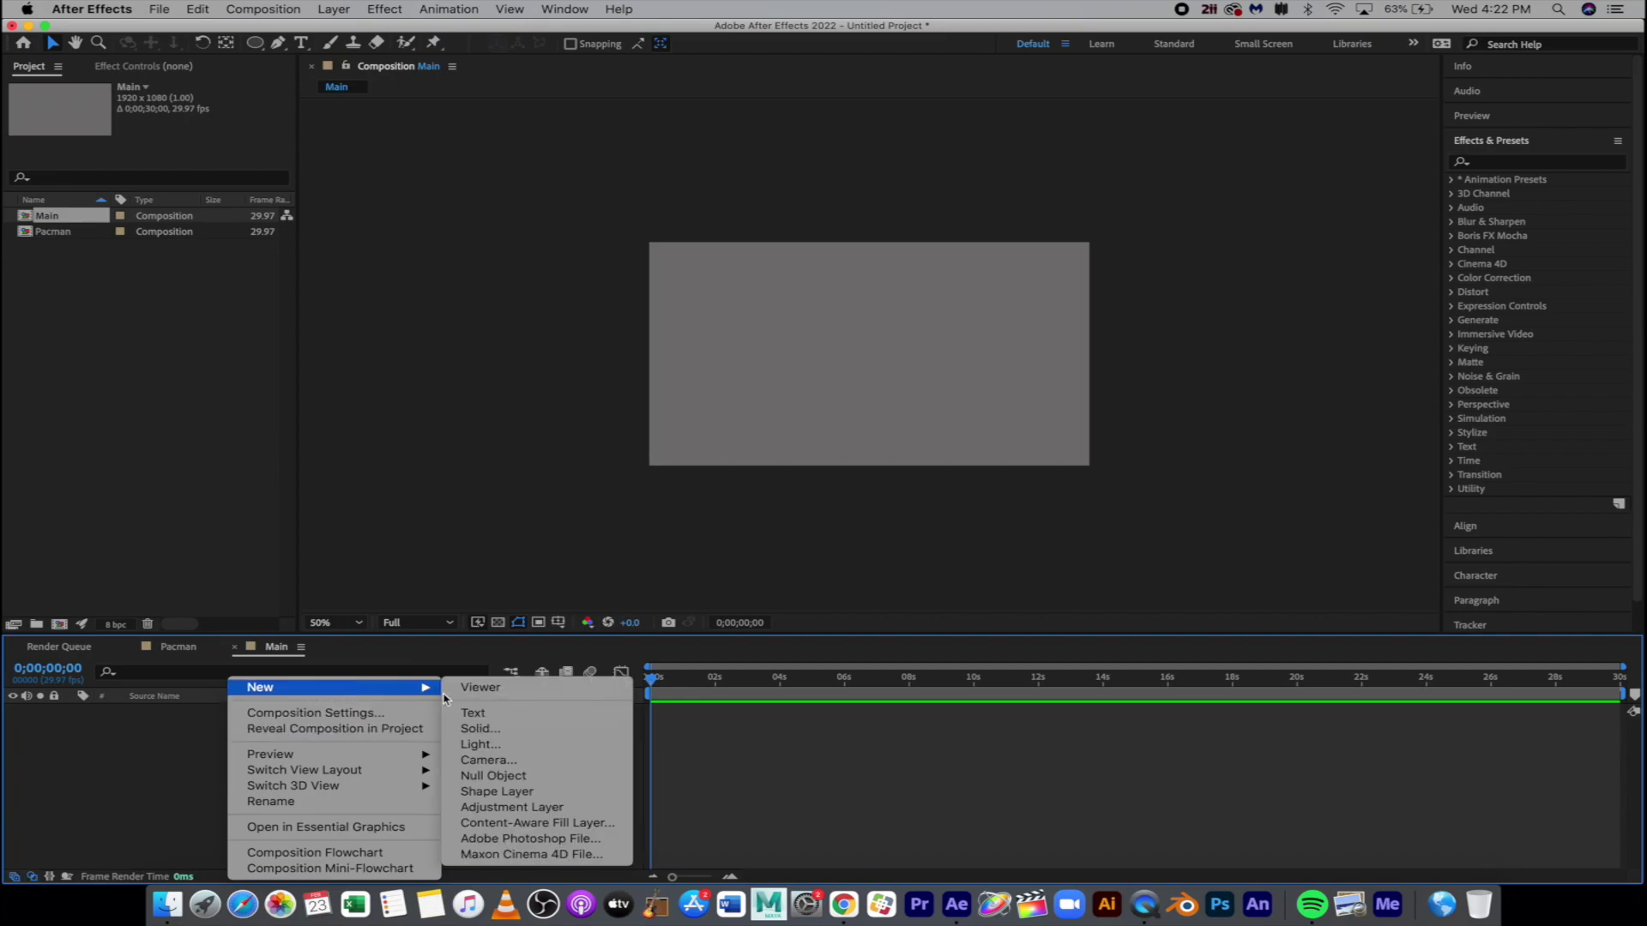
pyautogui.click(497, 729)
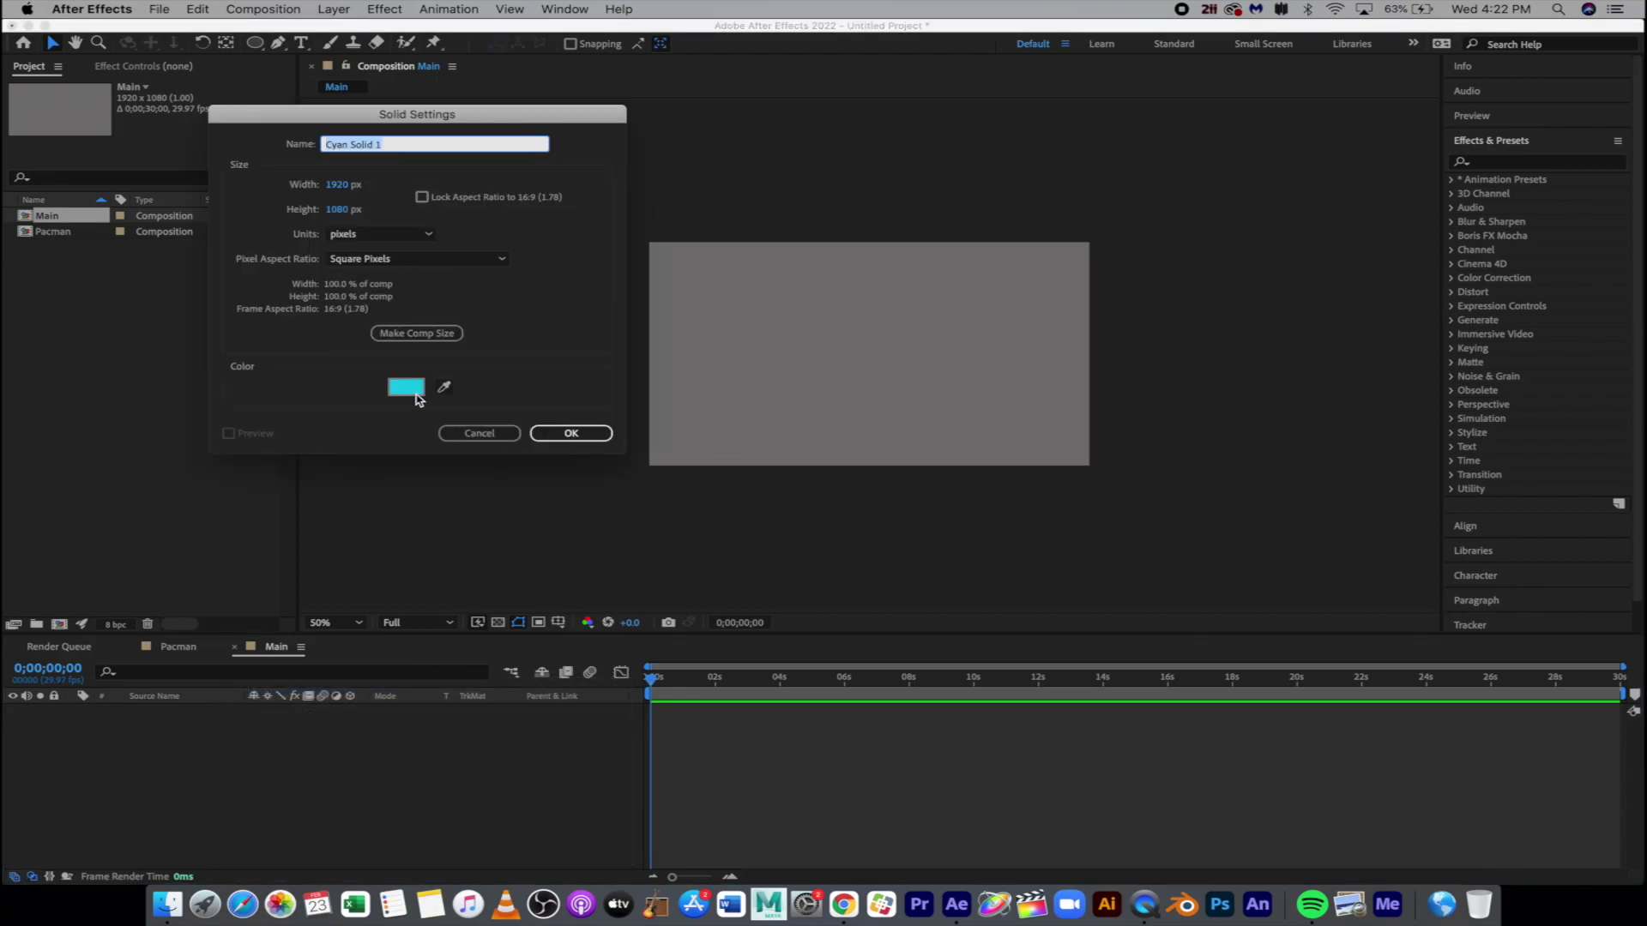
pyautogui.click(588, 433)
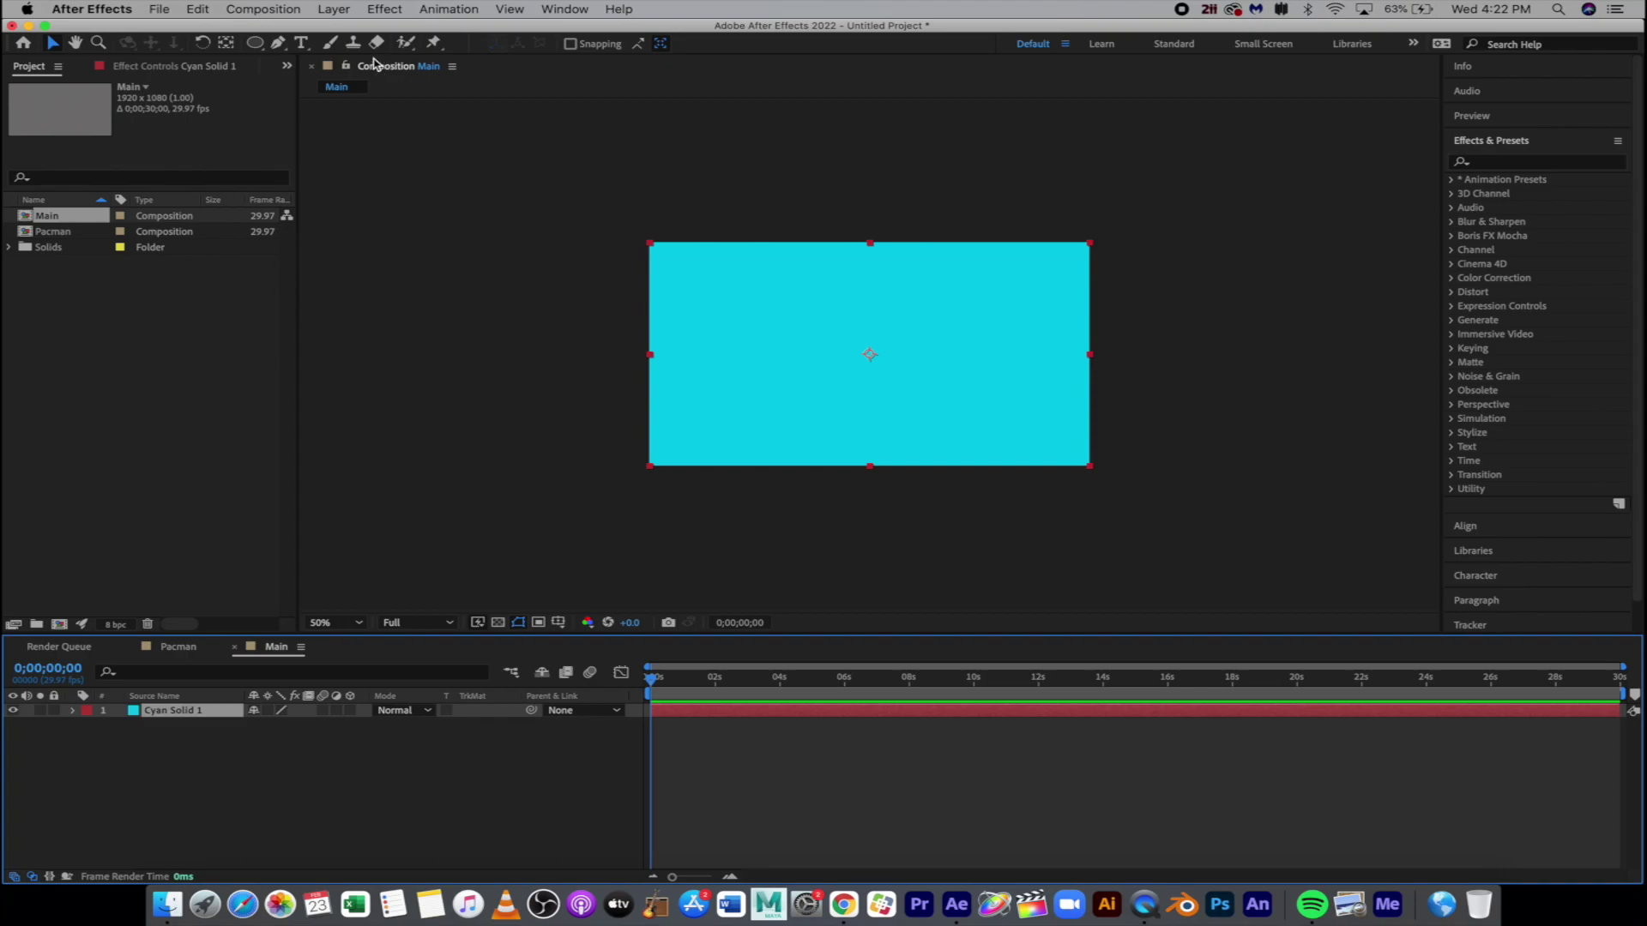
# Step: Add the Pacman comp to Main above the cyan solid, scale it to 72%, and preview
pyautogui.click(53, 232)
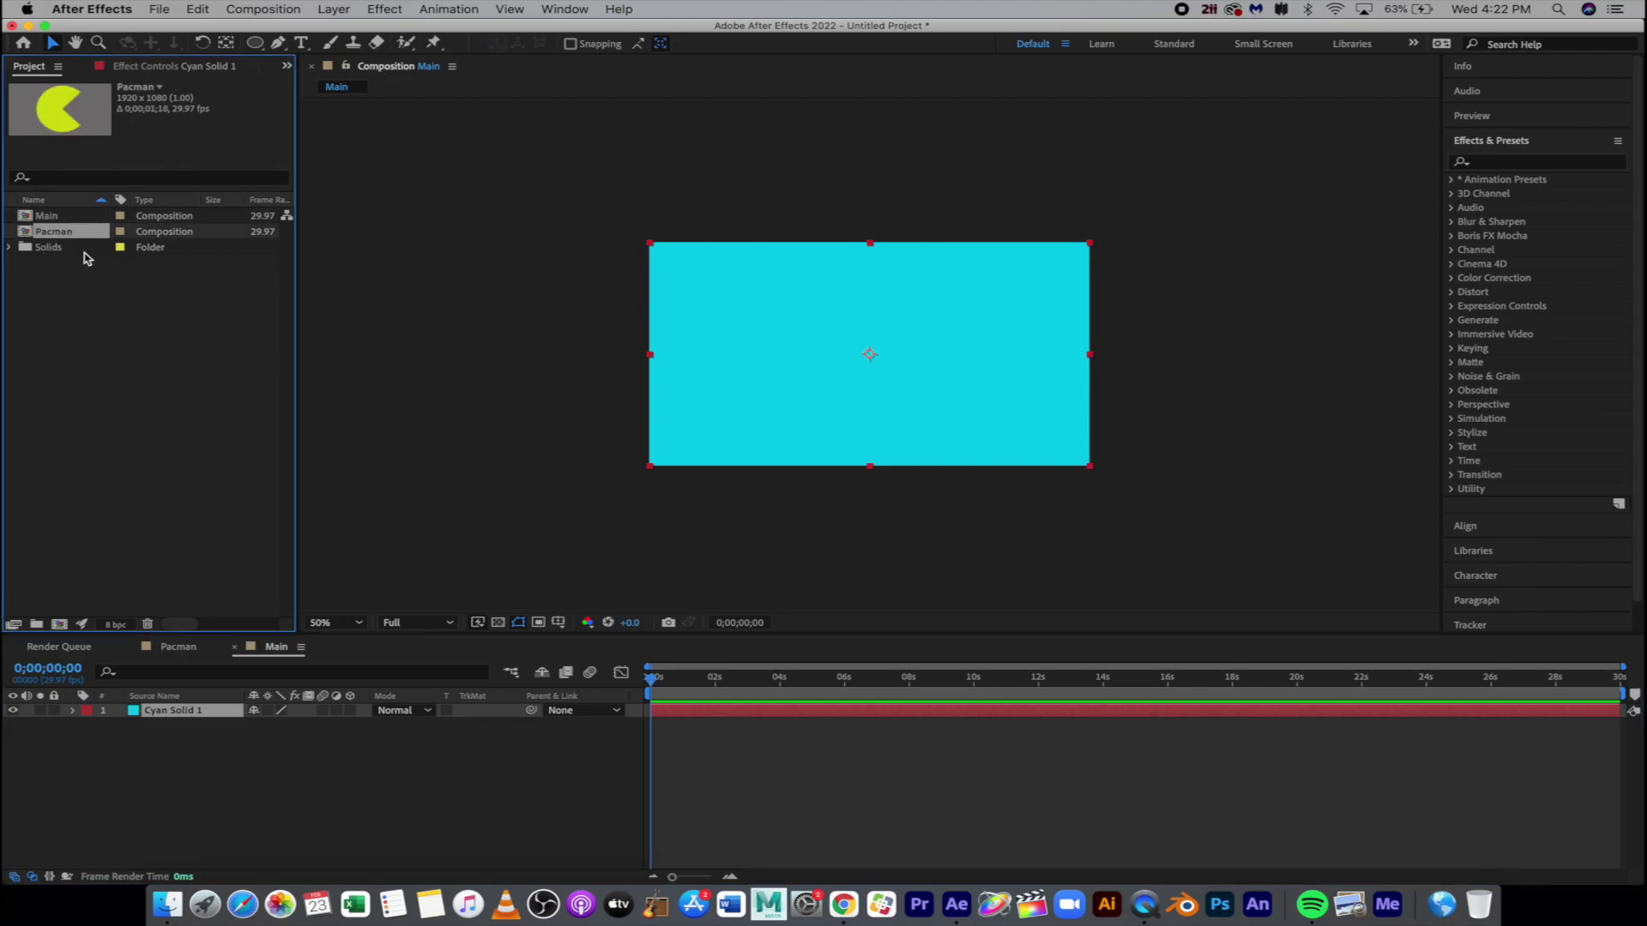
pyautogui.moveTo(64, 236); pyautogui.dragTo(229, 712)
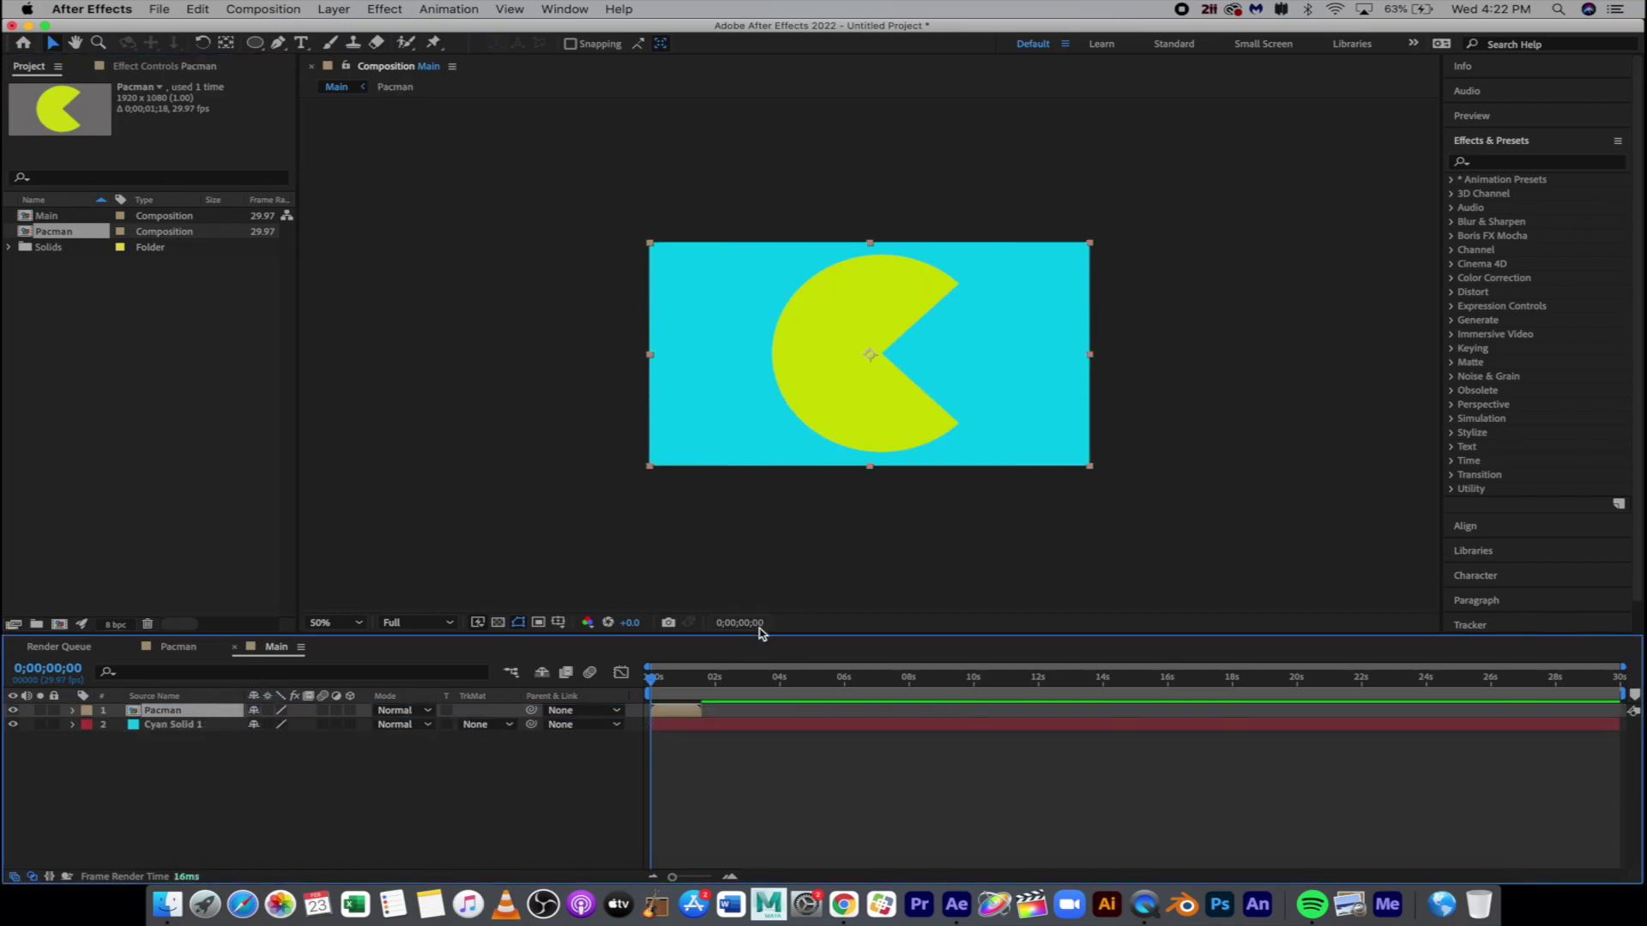
pyautogui.press('s')
pyautogui.moveTo(280, 726); pyautogui.dragTo(255, 726)
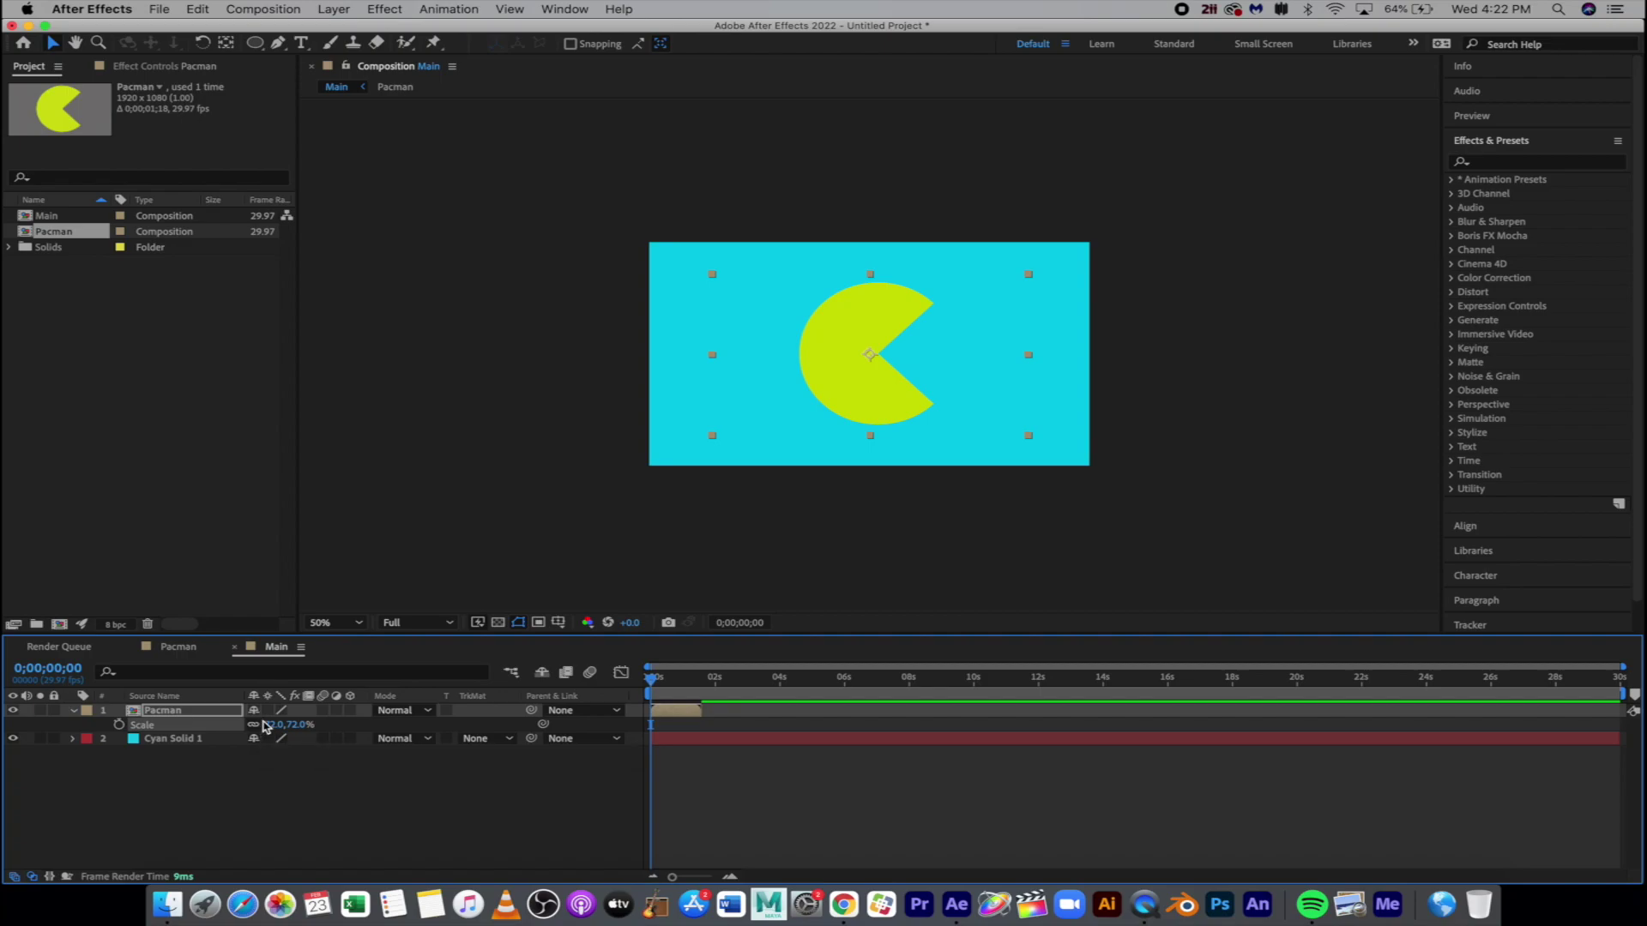
pyautogui.press('space')
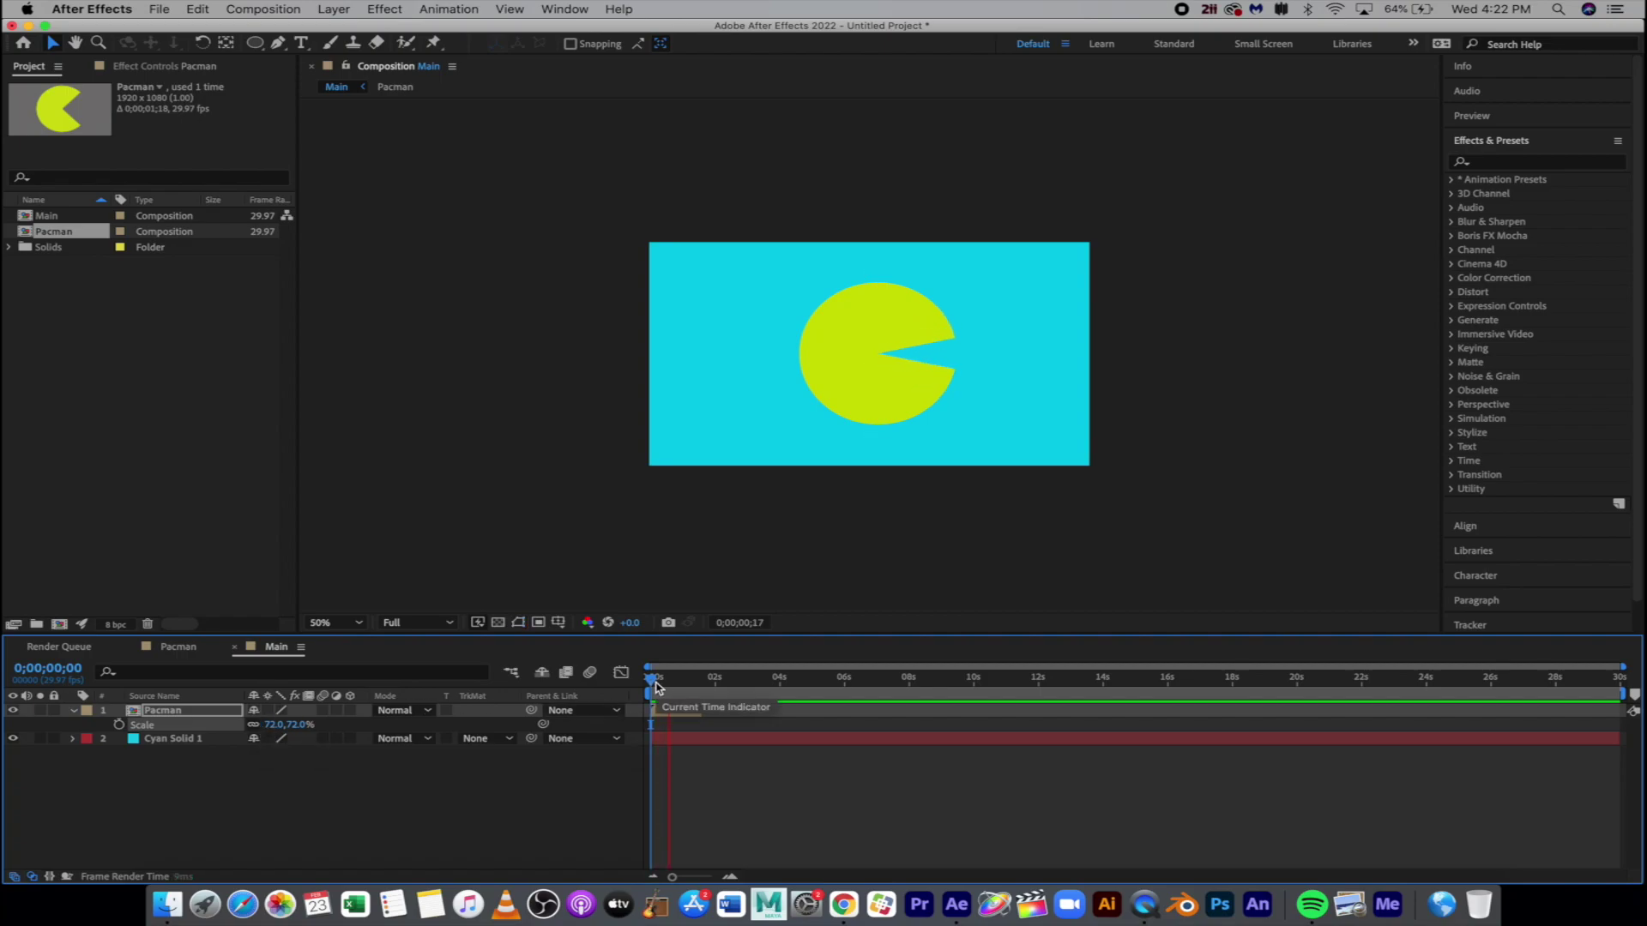
pyautogui.click(657, 686)
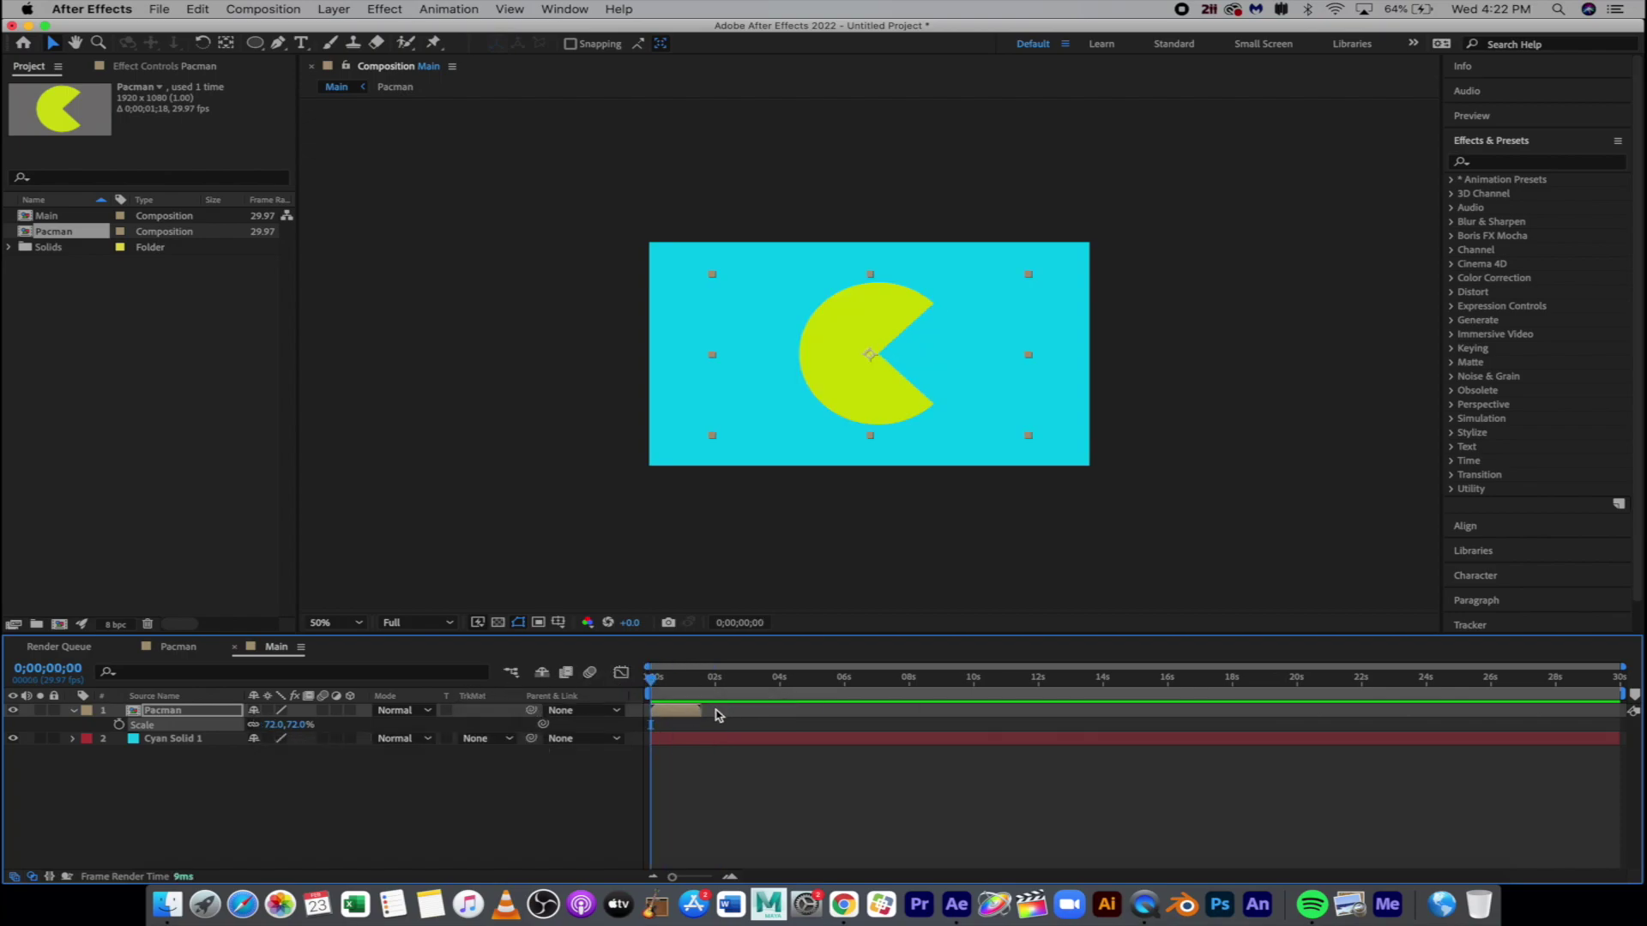
# Step: Enable Time Remapping on the Pacman layer
pyautogui.rightClick(686, 713)
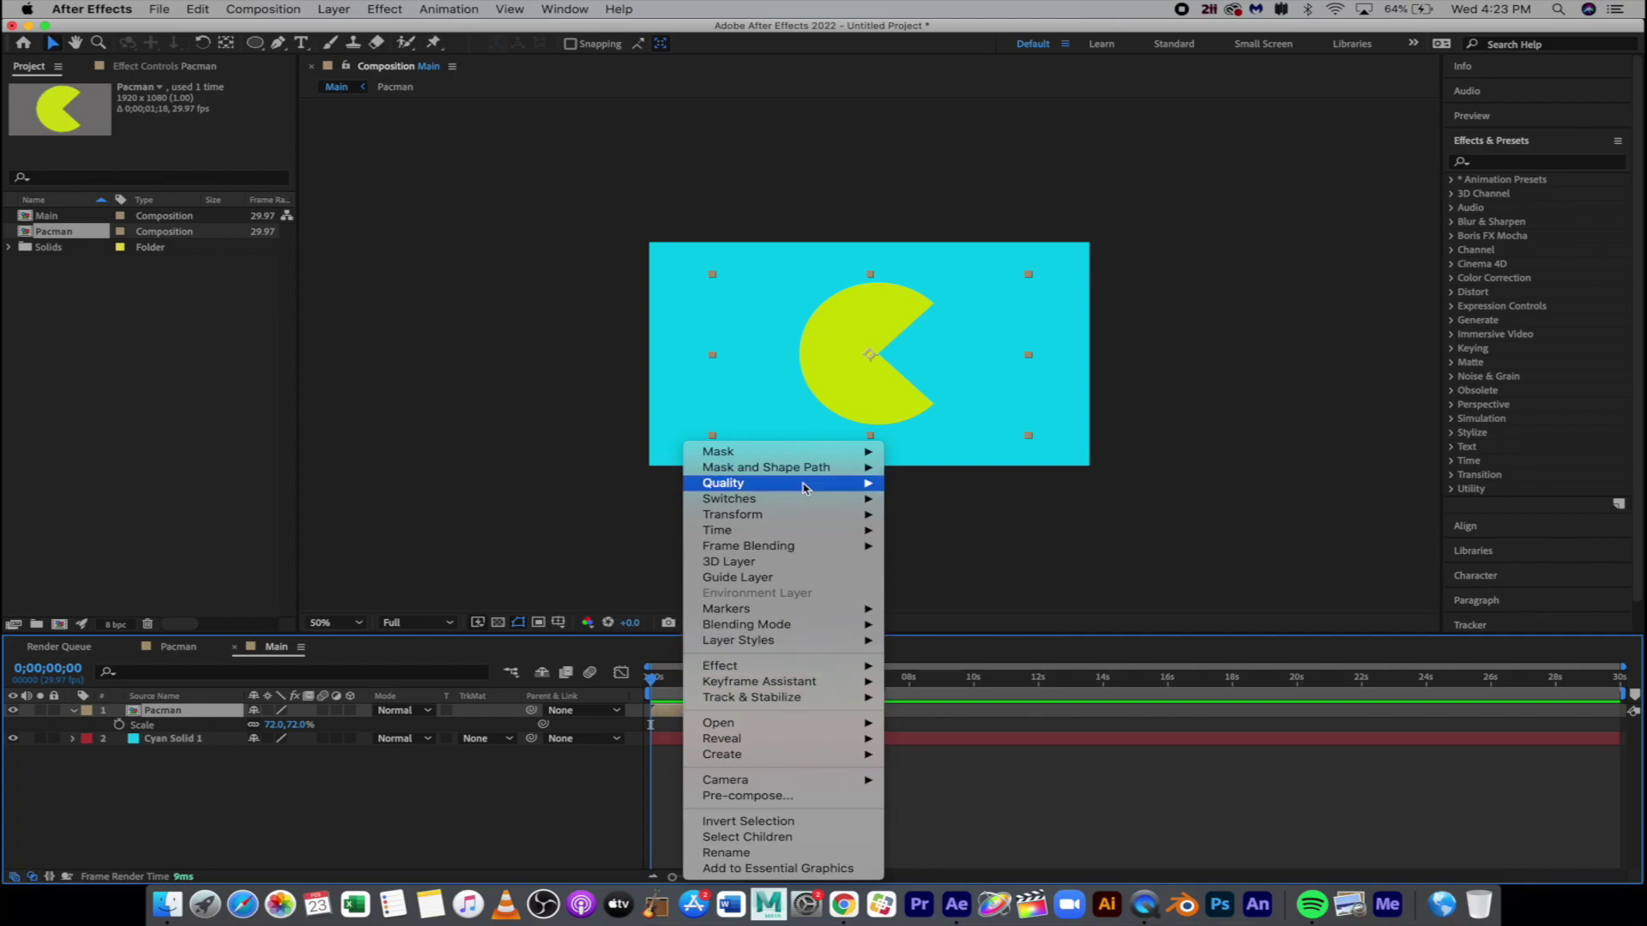
pyautogui.moveTo(800, 536)
pyautogui.click(943, 538)
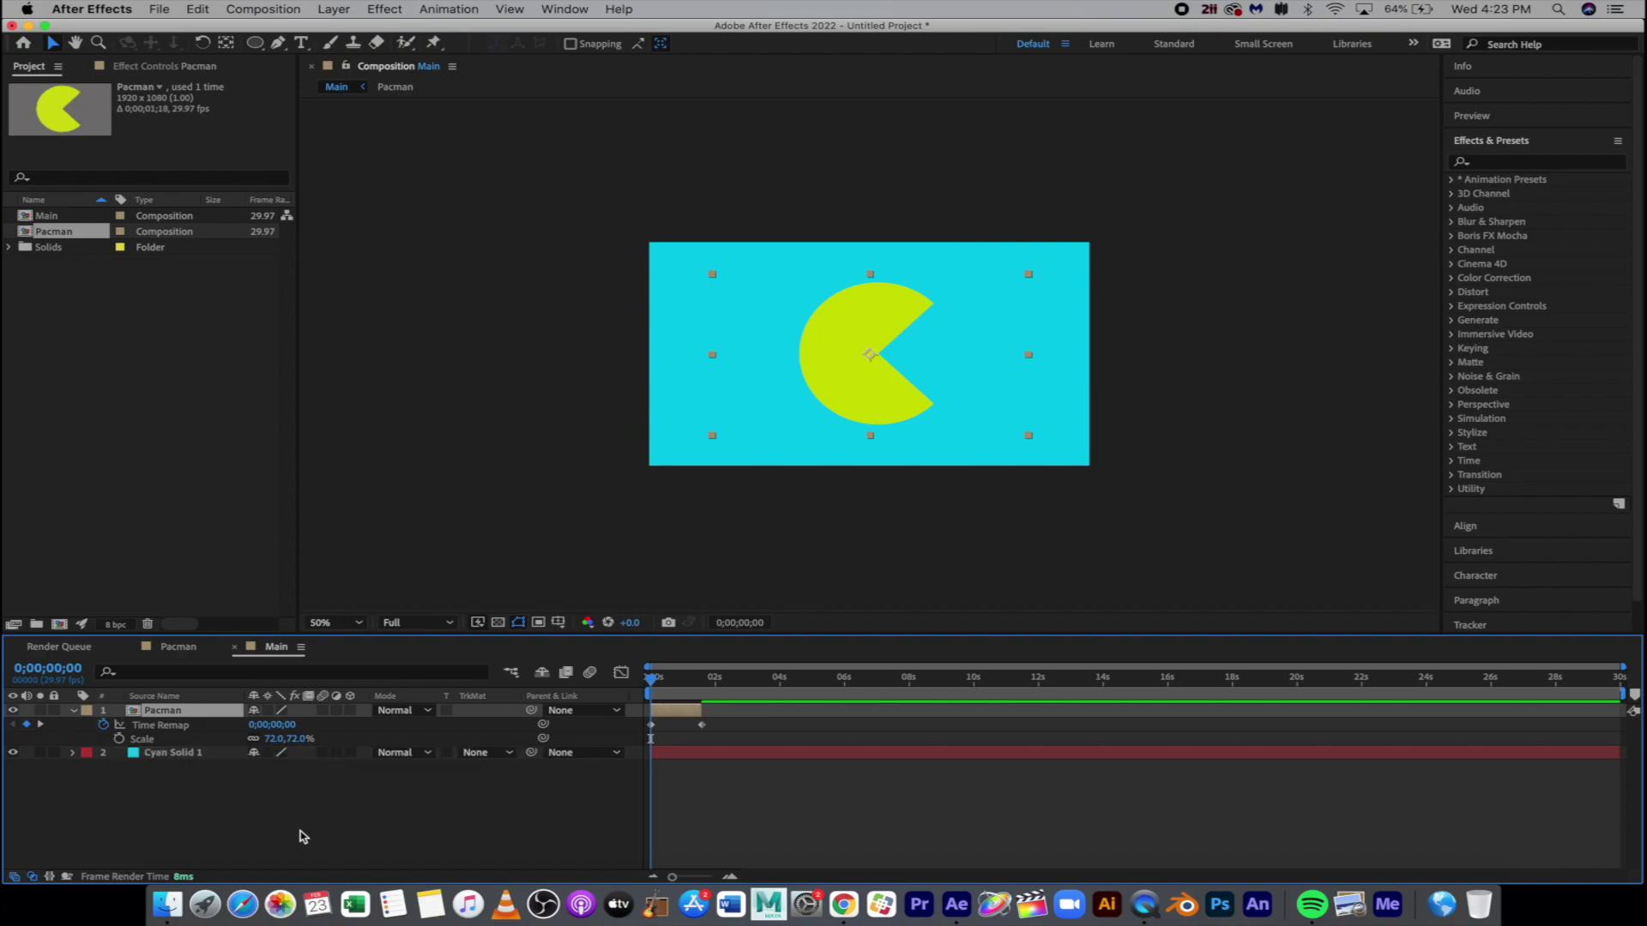
# Step: Add the expression loopOut(type = "cycle") to the Time Remap property
pyautogui.keyDown('alt'); pyautogui.click(104, 726); pyautogui.keyUp('alt')
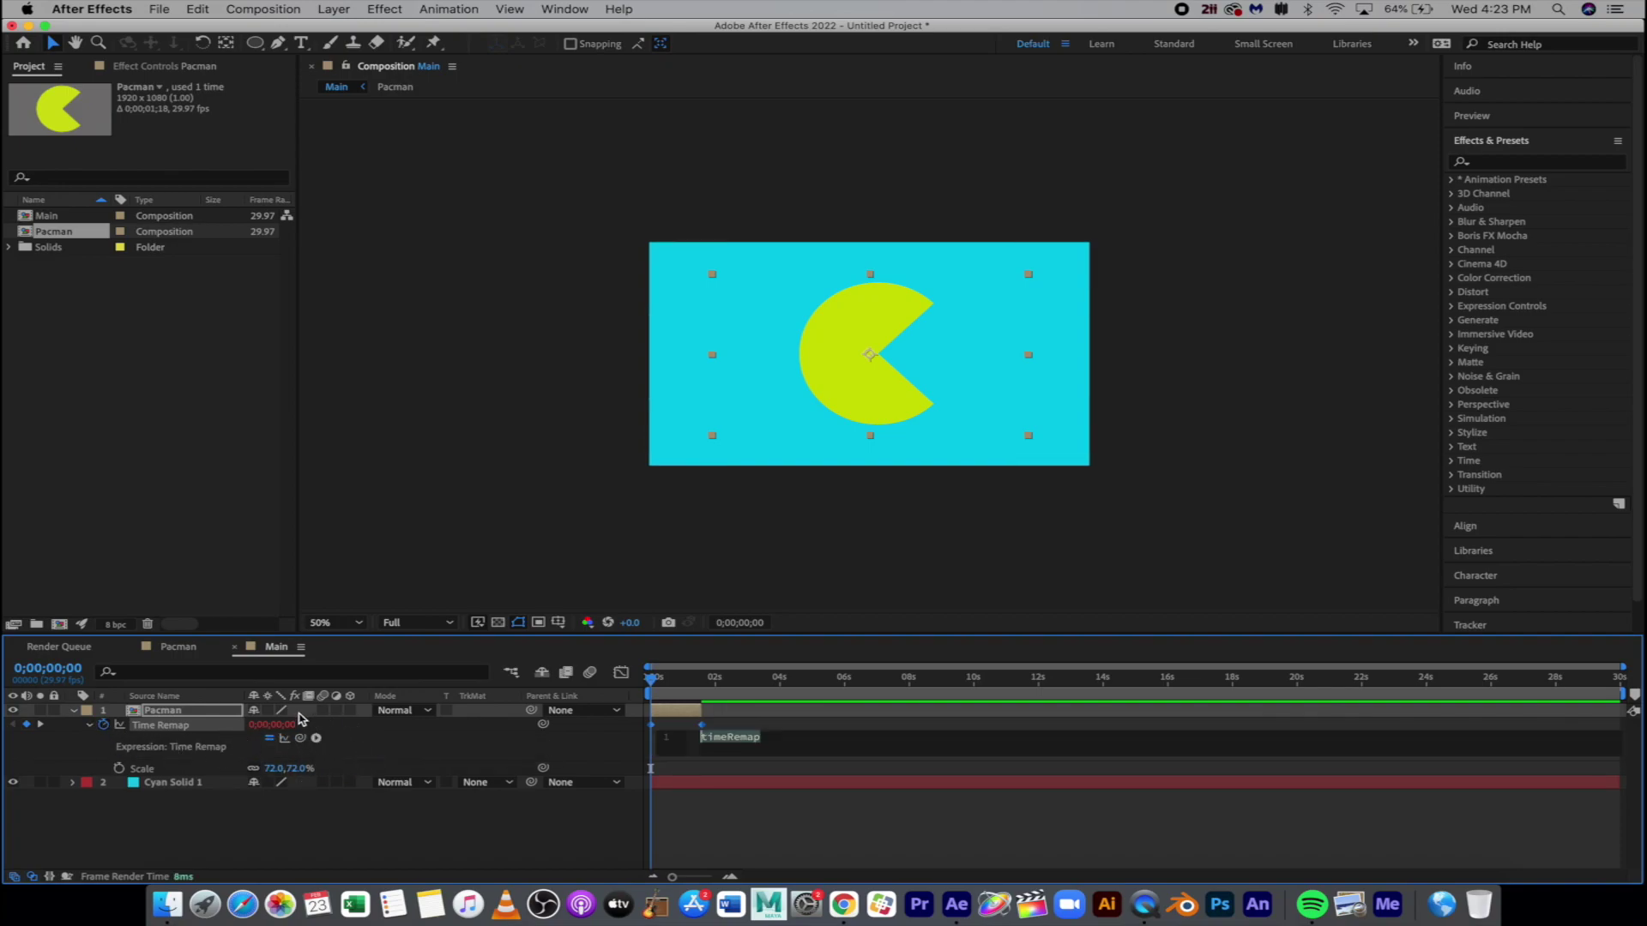
pyautogui.click(317, 739)
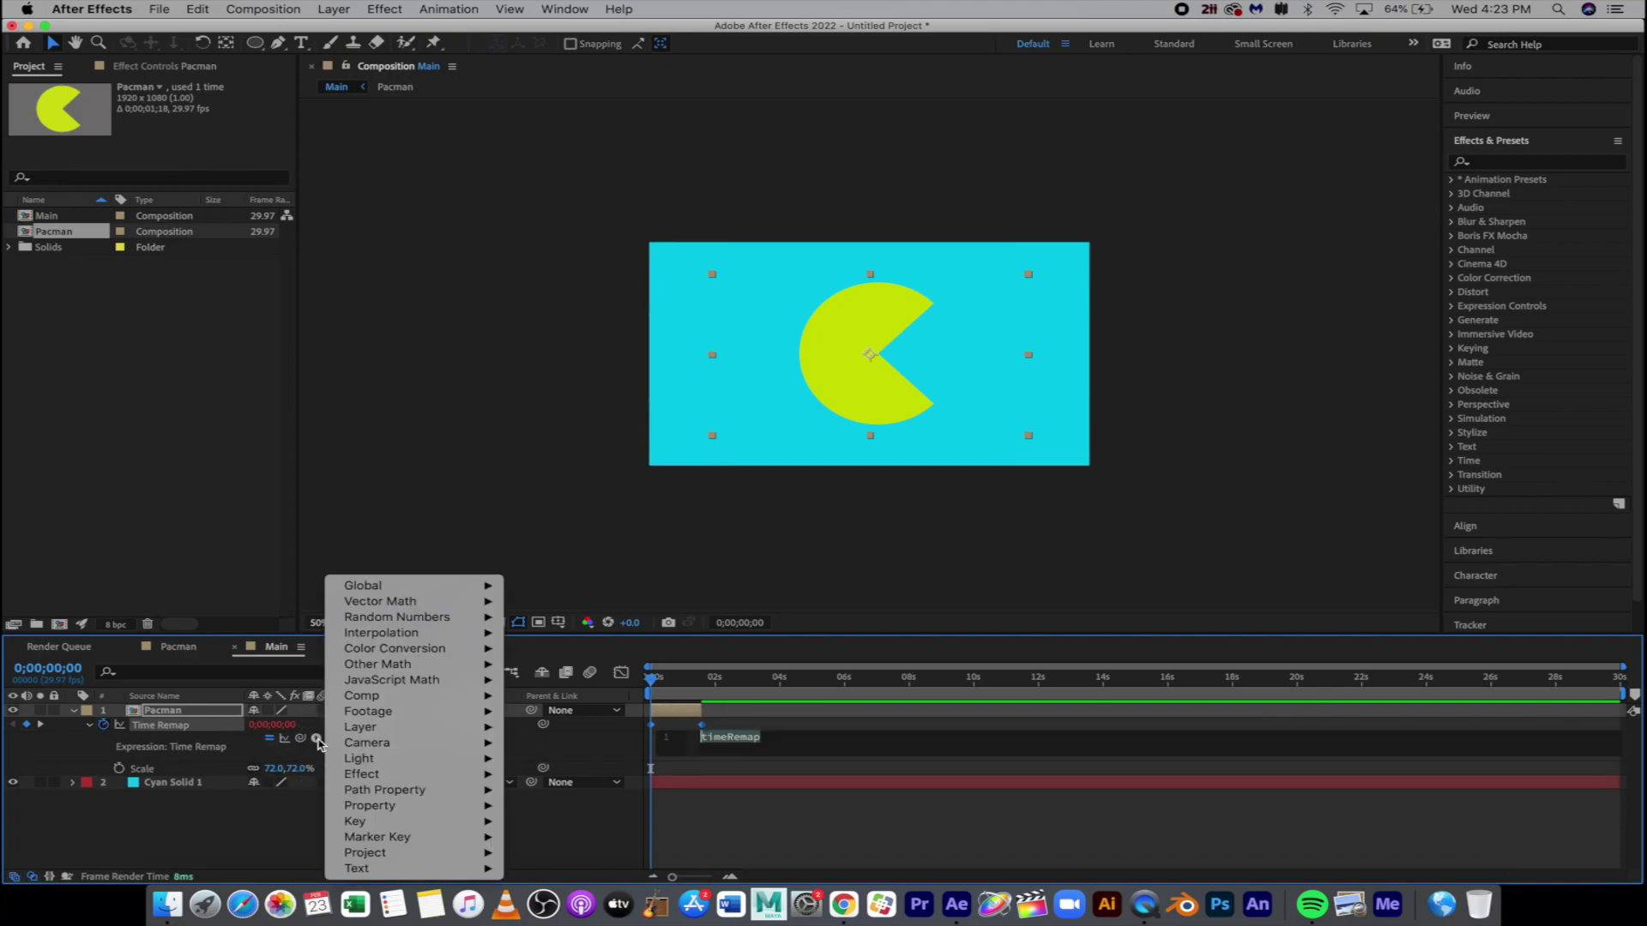
pyautogui.moveTo(469, 813)
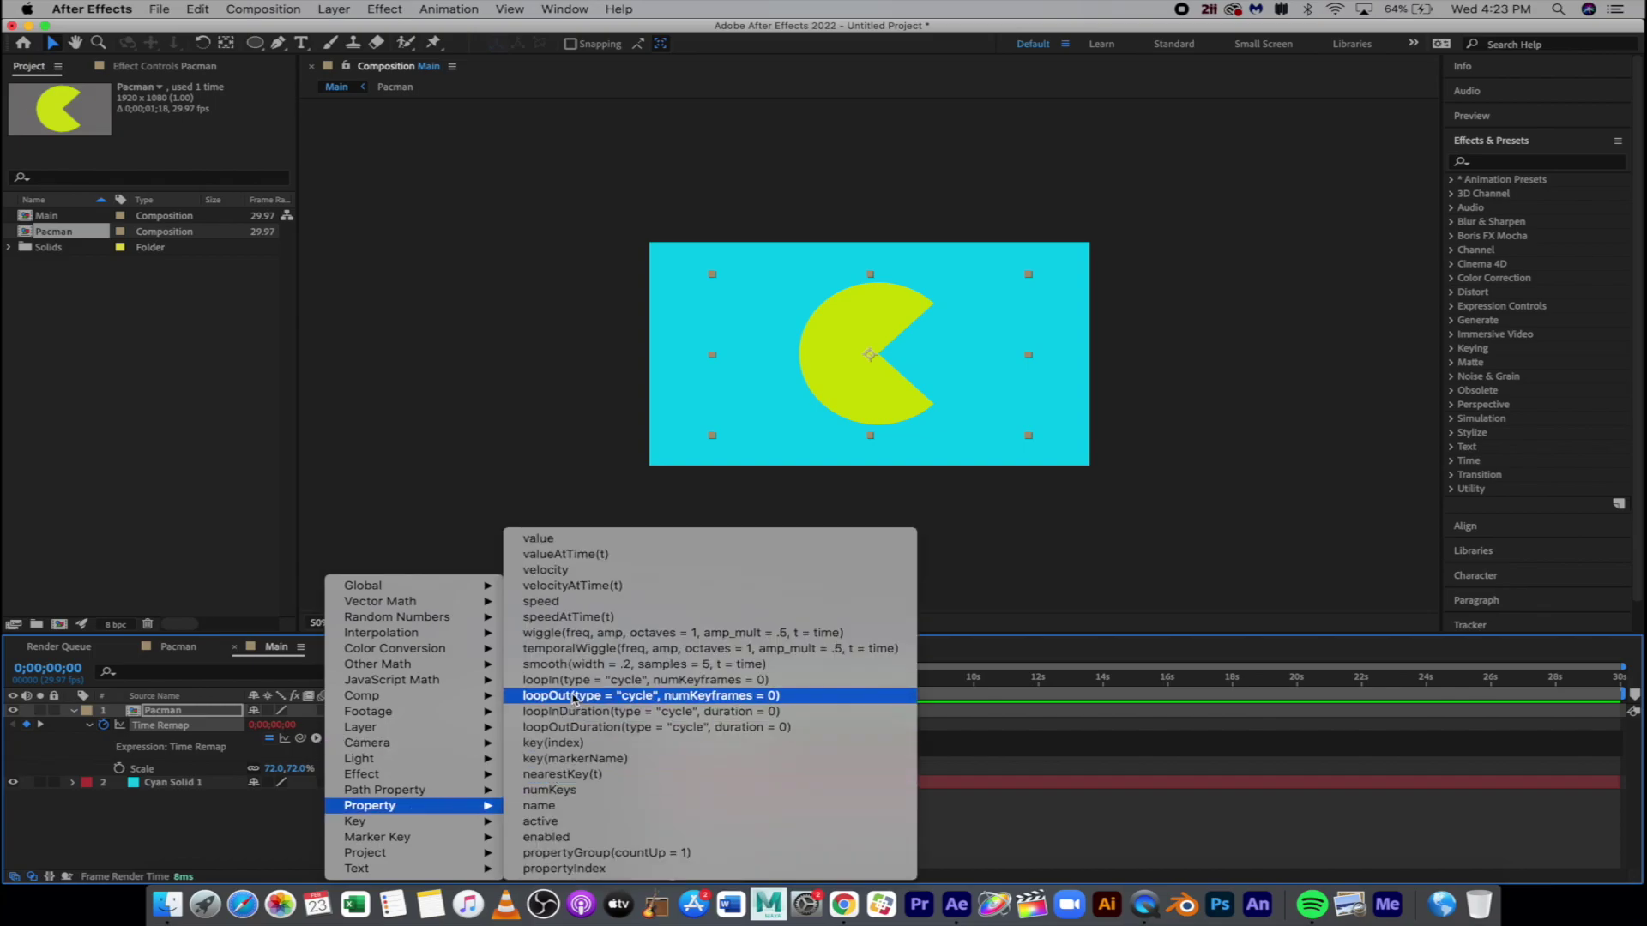
pyautogui.click(644, 699)
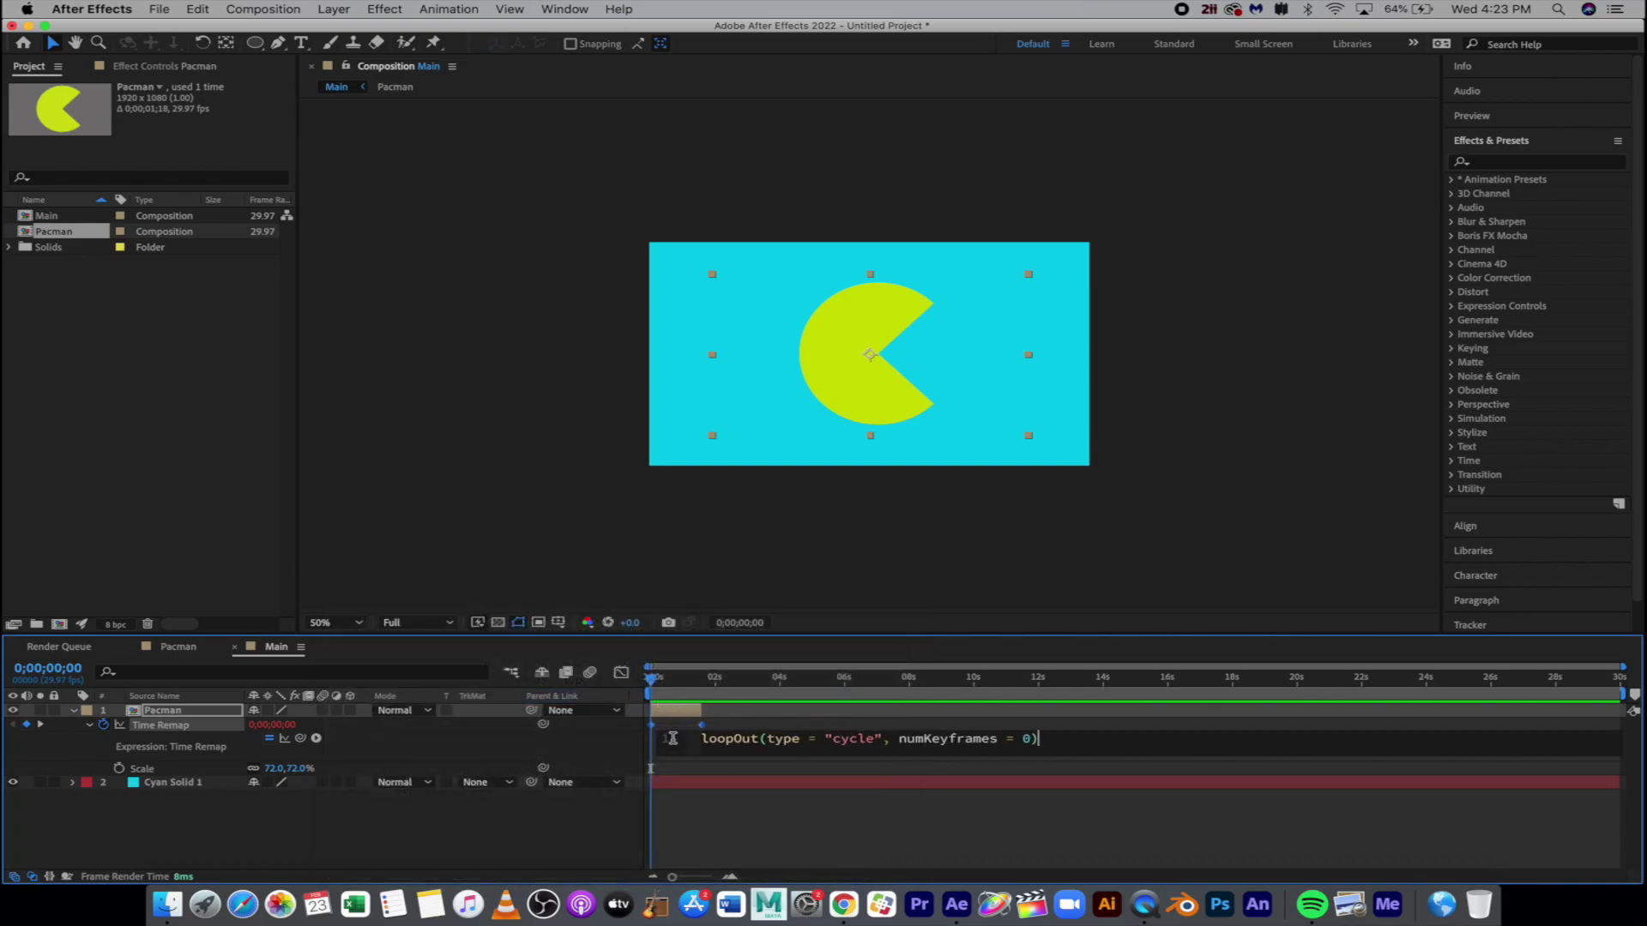
# Step: Add a Time Remap keyframe at 0;00;01;17, the Pacman animation's last frame
pyautogui.scroll(8, 722, 710)
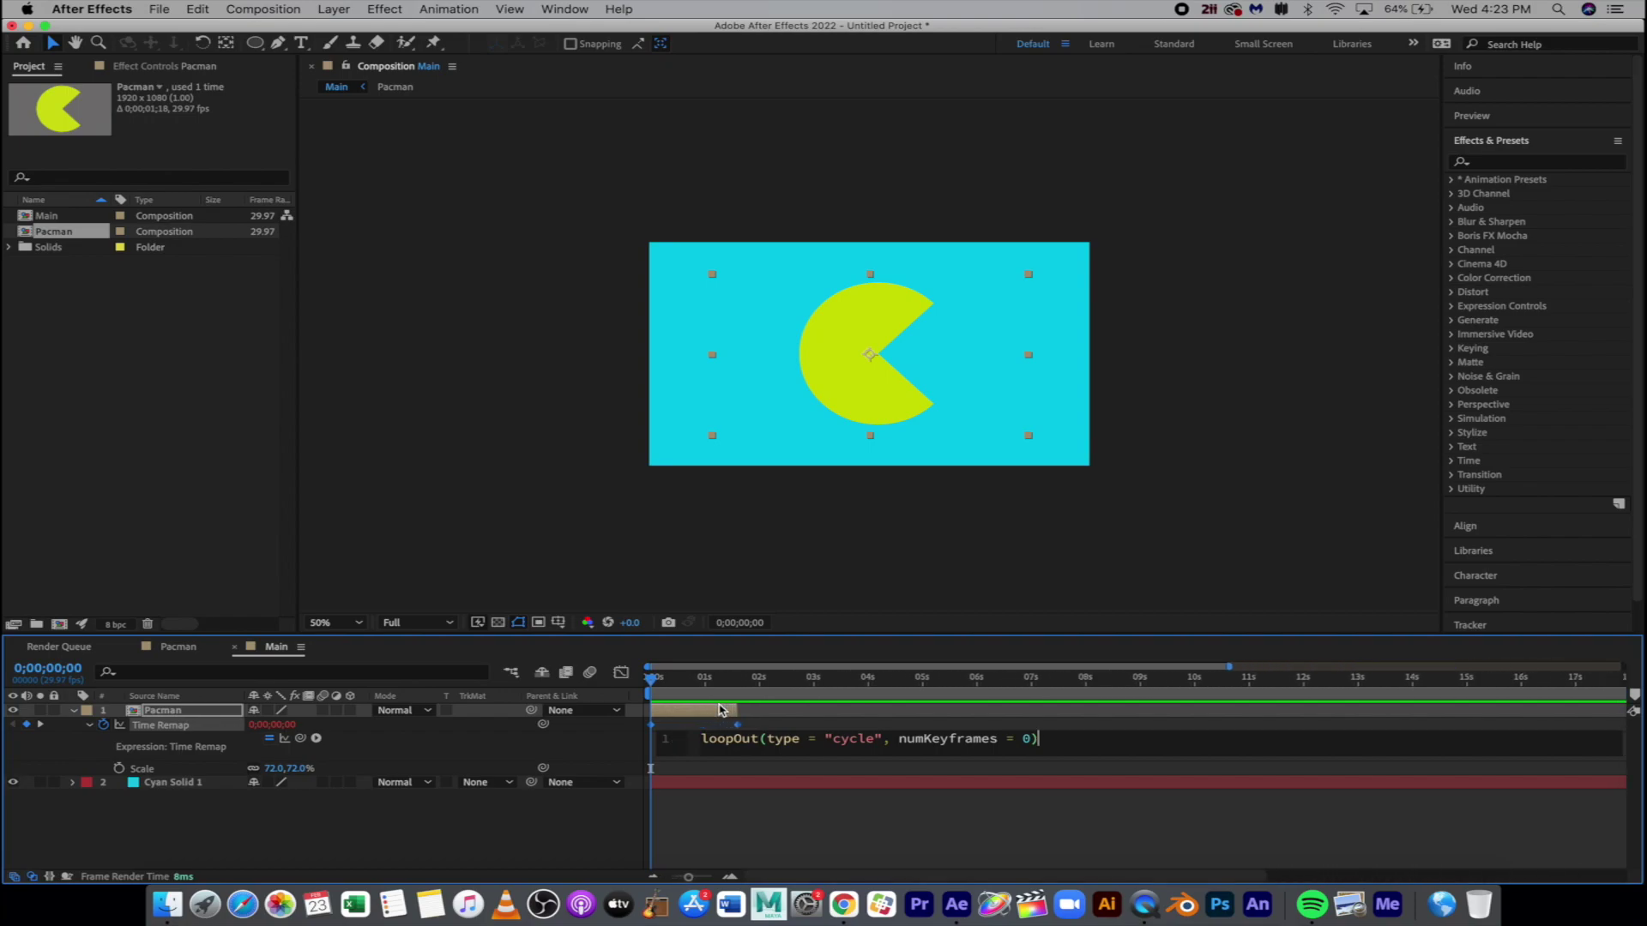
pyautogui.scroll(5, 722, 710)
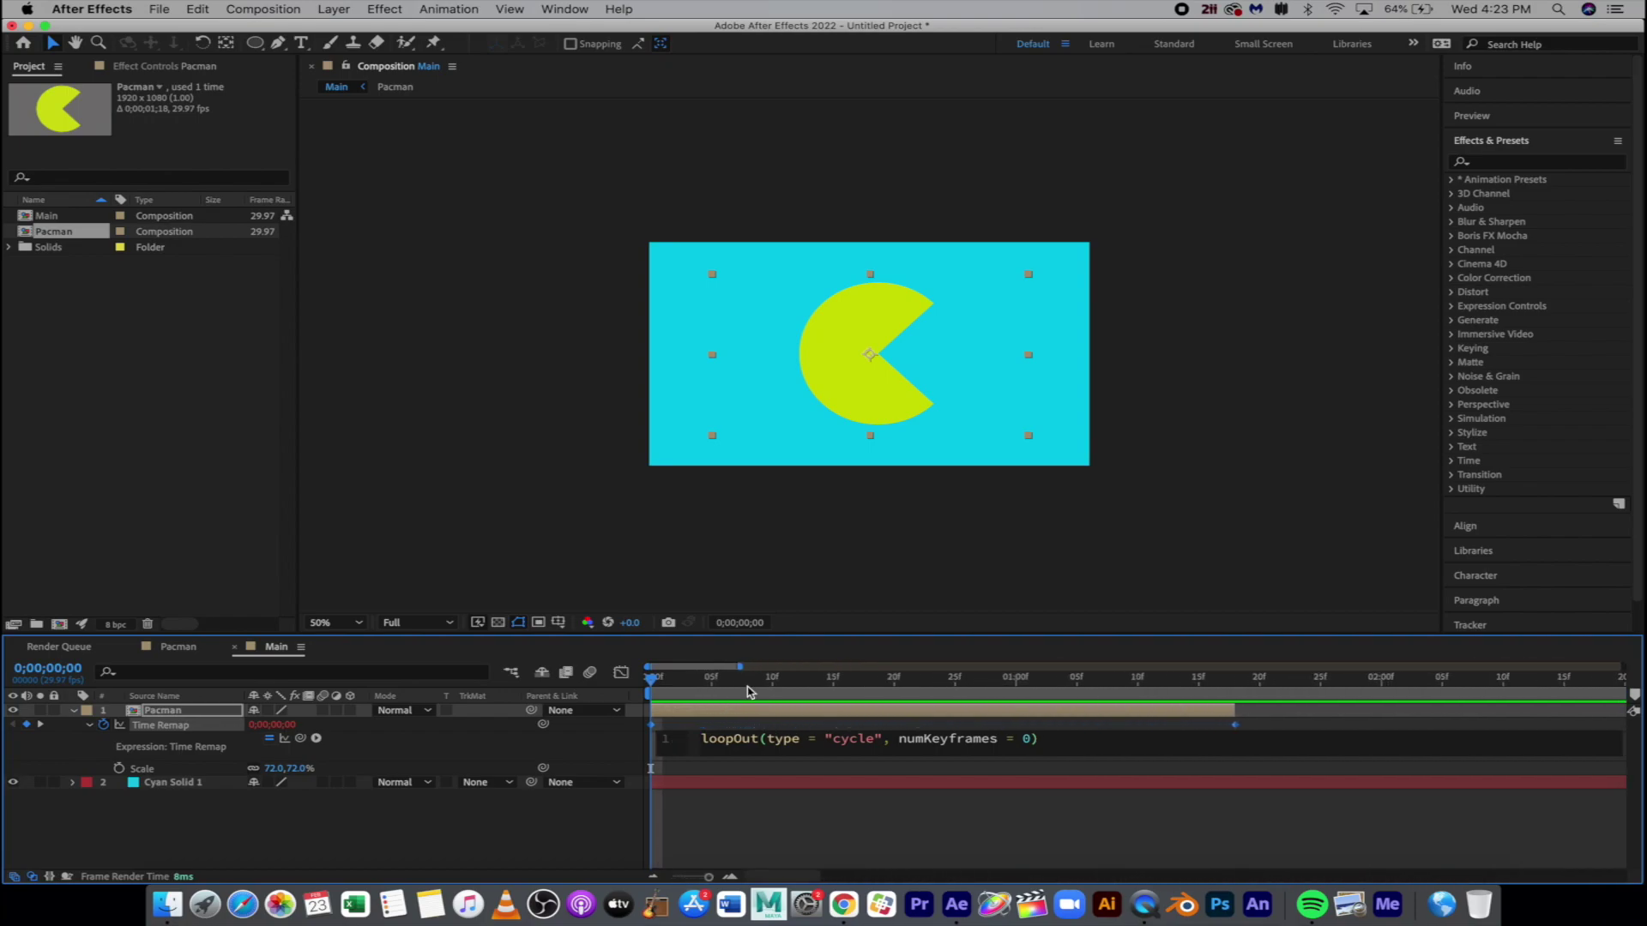
pyautogui.click(1235, 677)
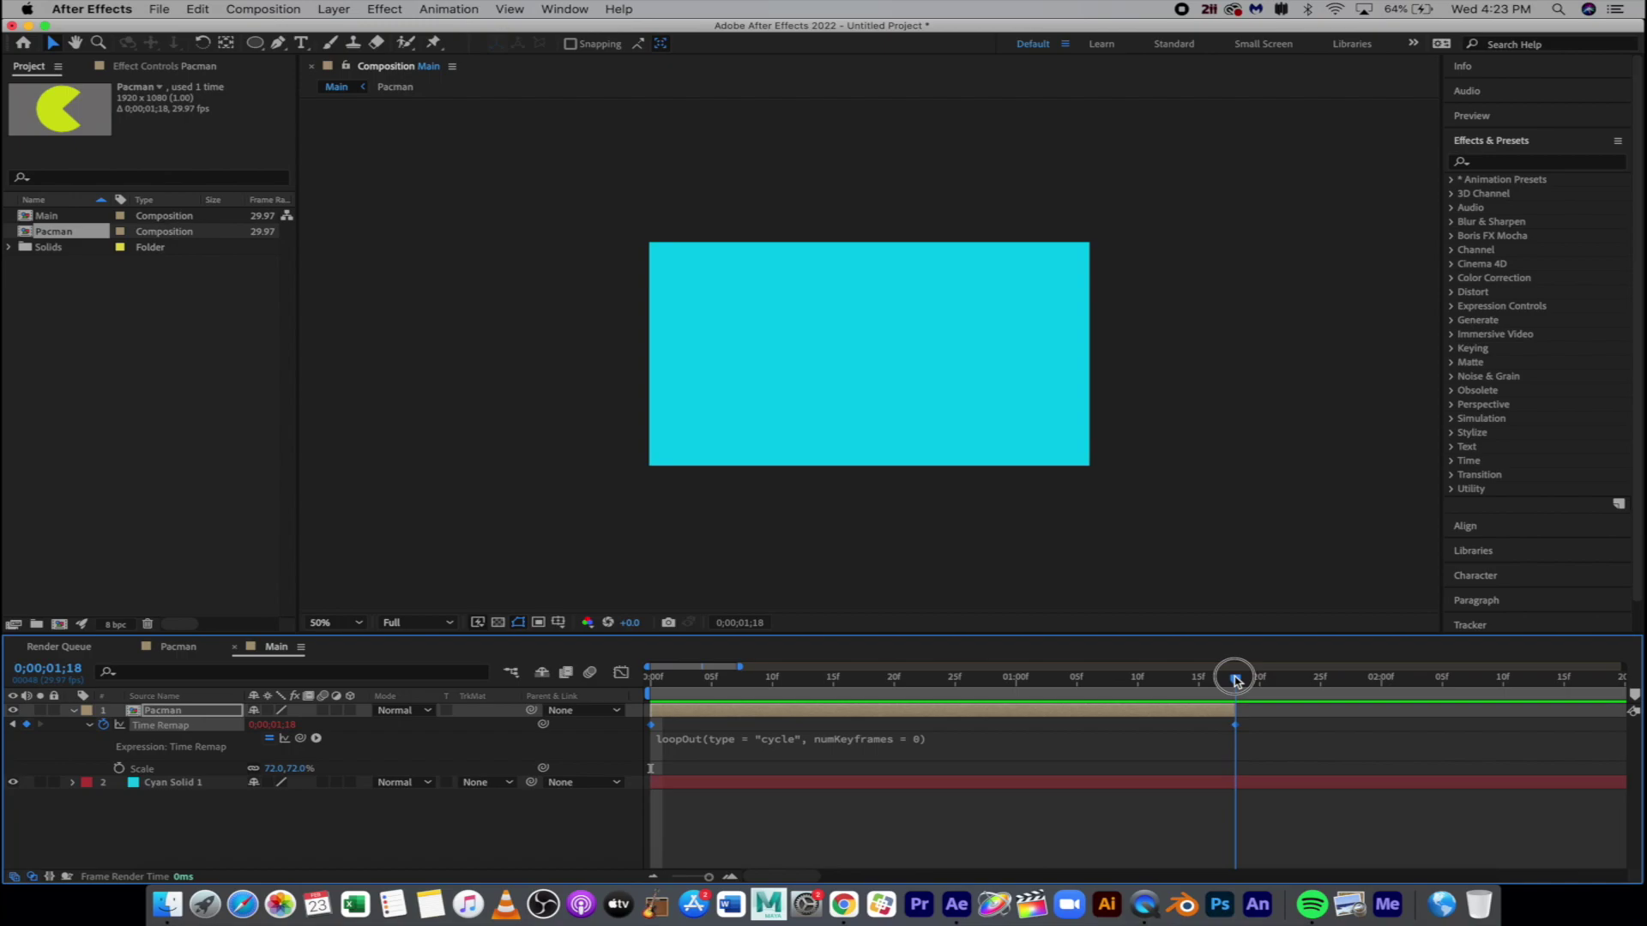
pyautogui.moveTo(1235, 680); pyautogui.dragTo(1228, 682)
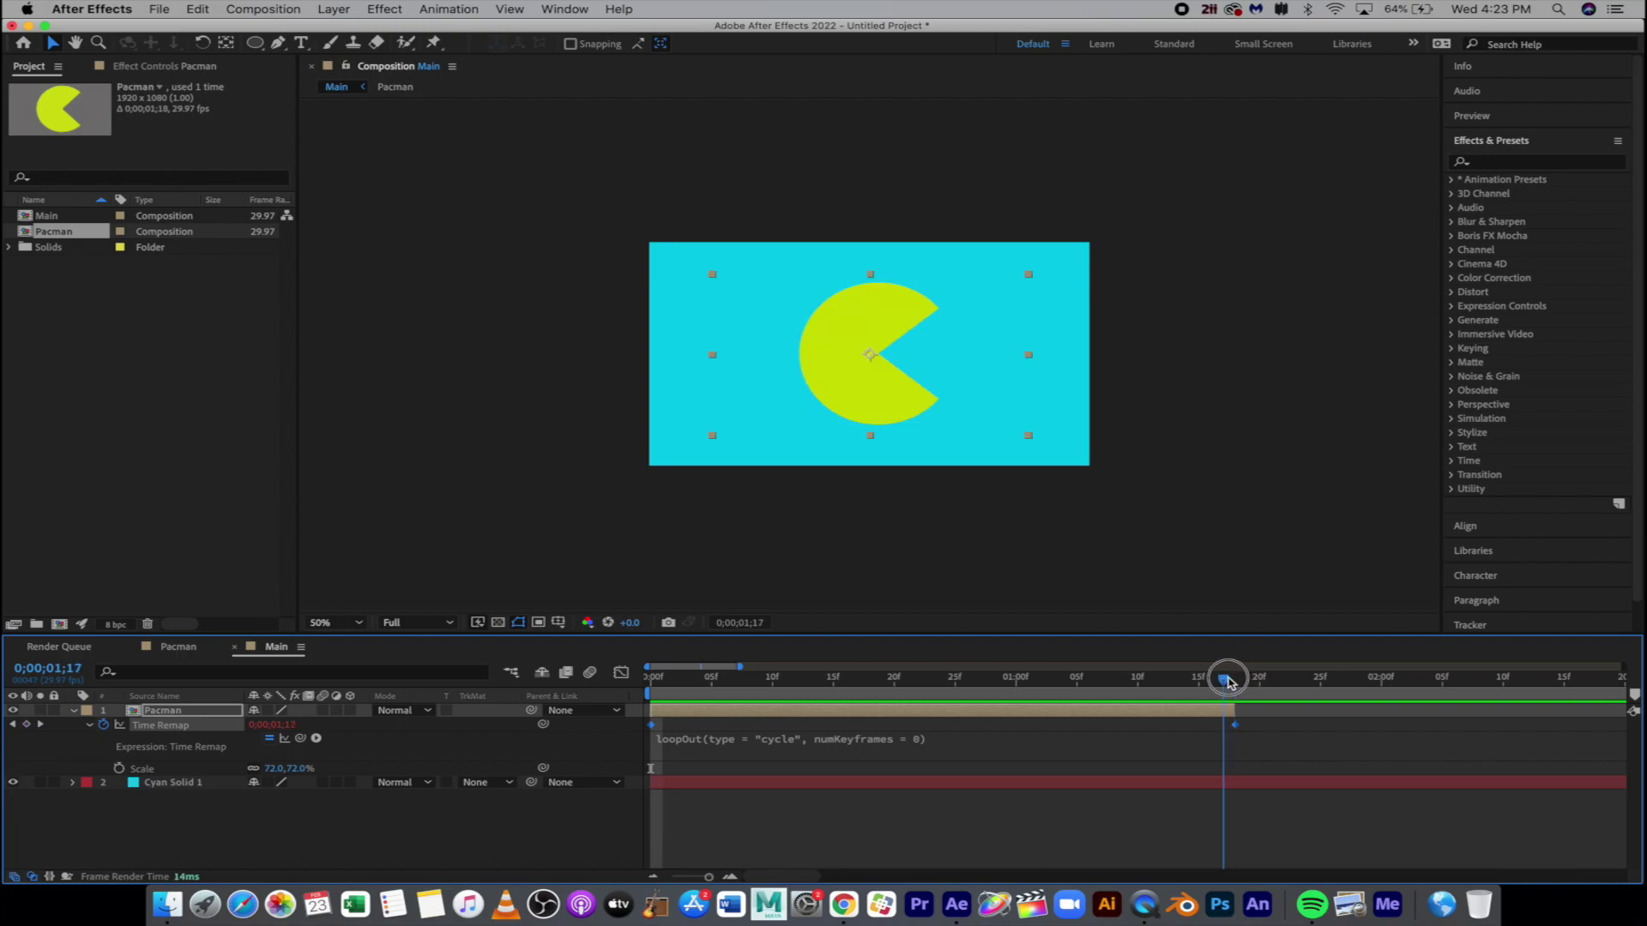
pyautogui.click(27, 725)
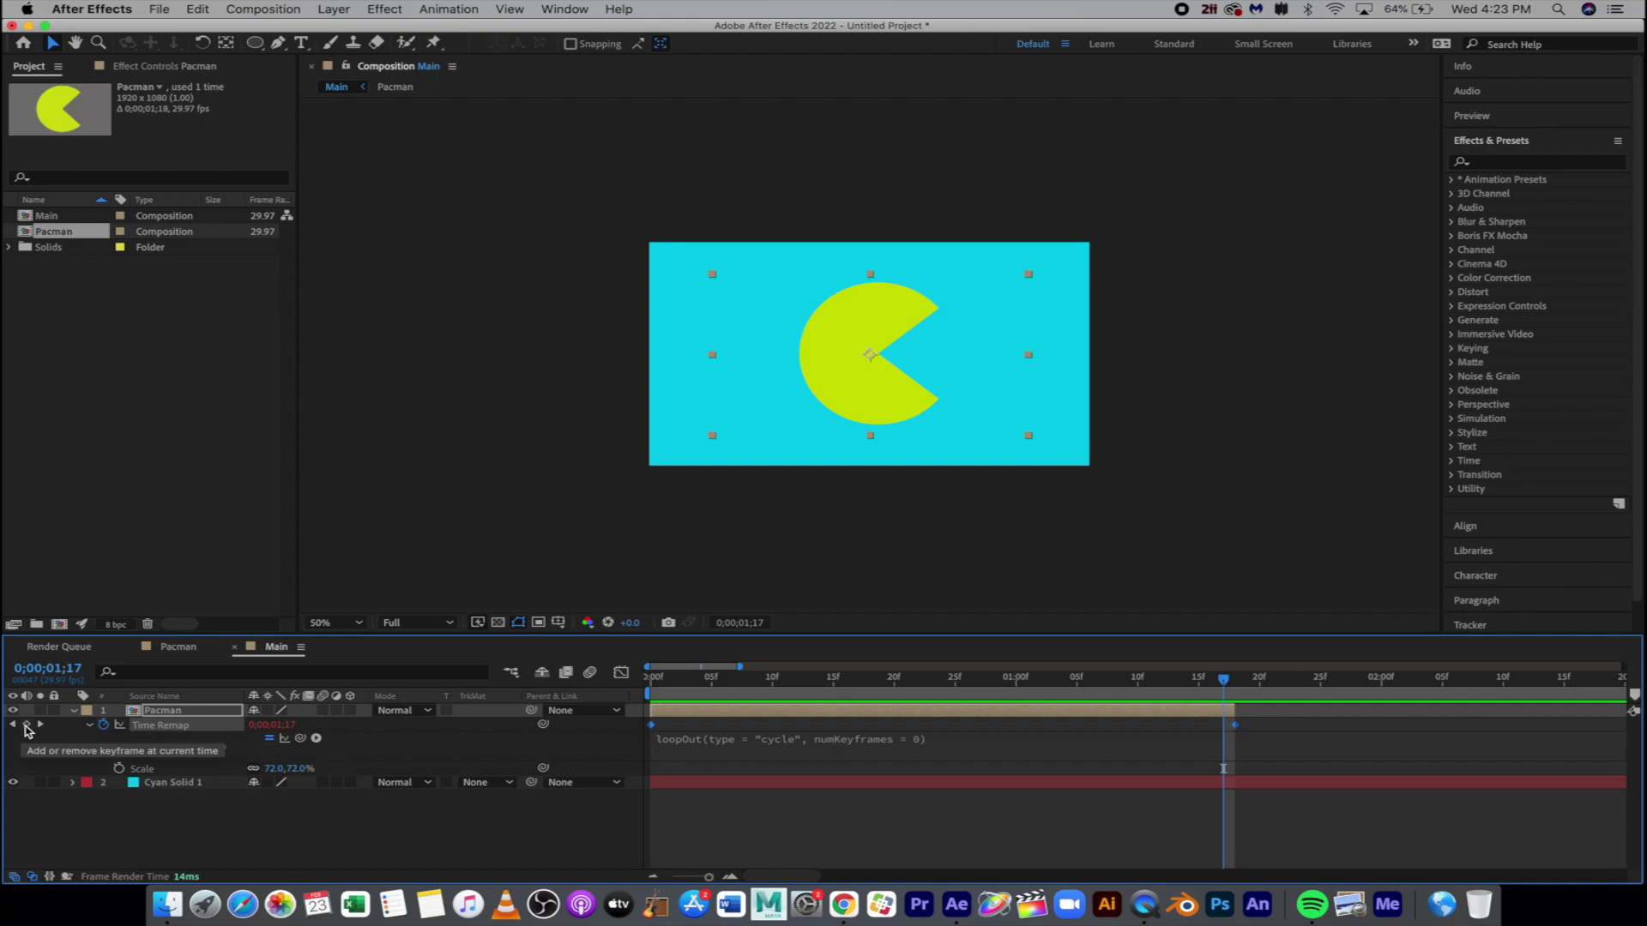
pyautogui.click(27, 726)
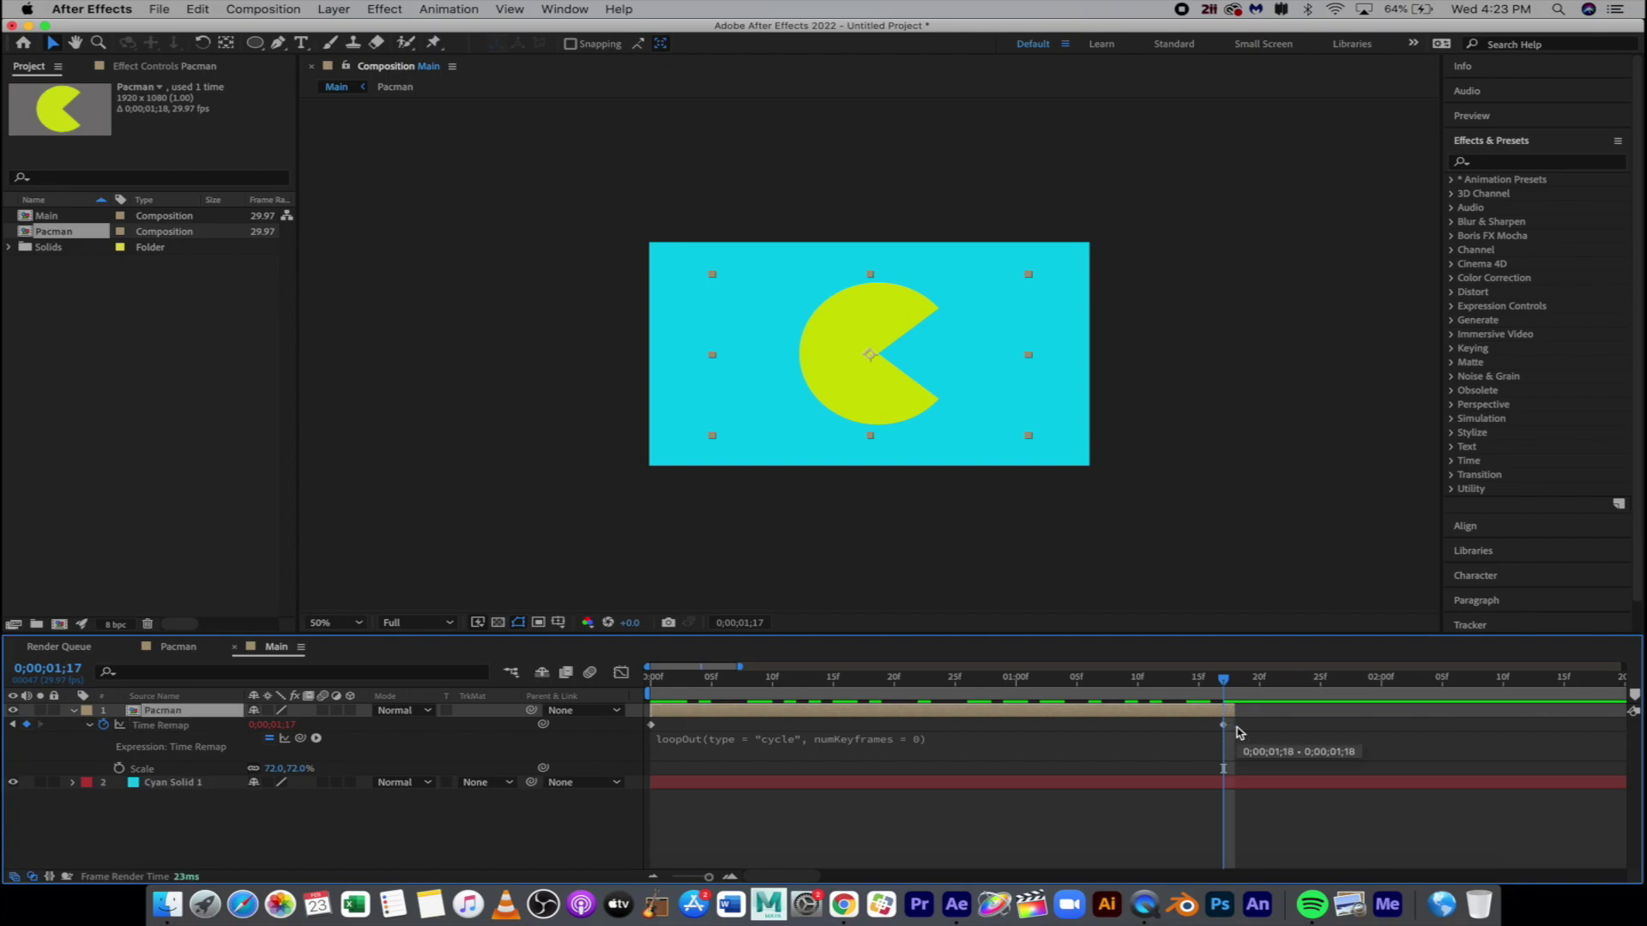
pyautogui.click(692, 680)
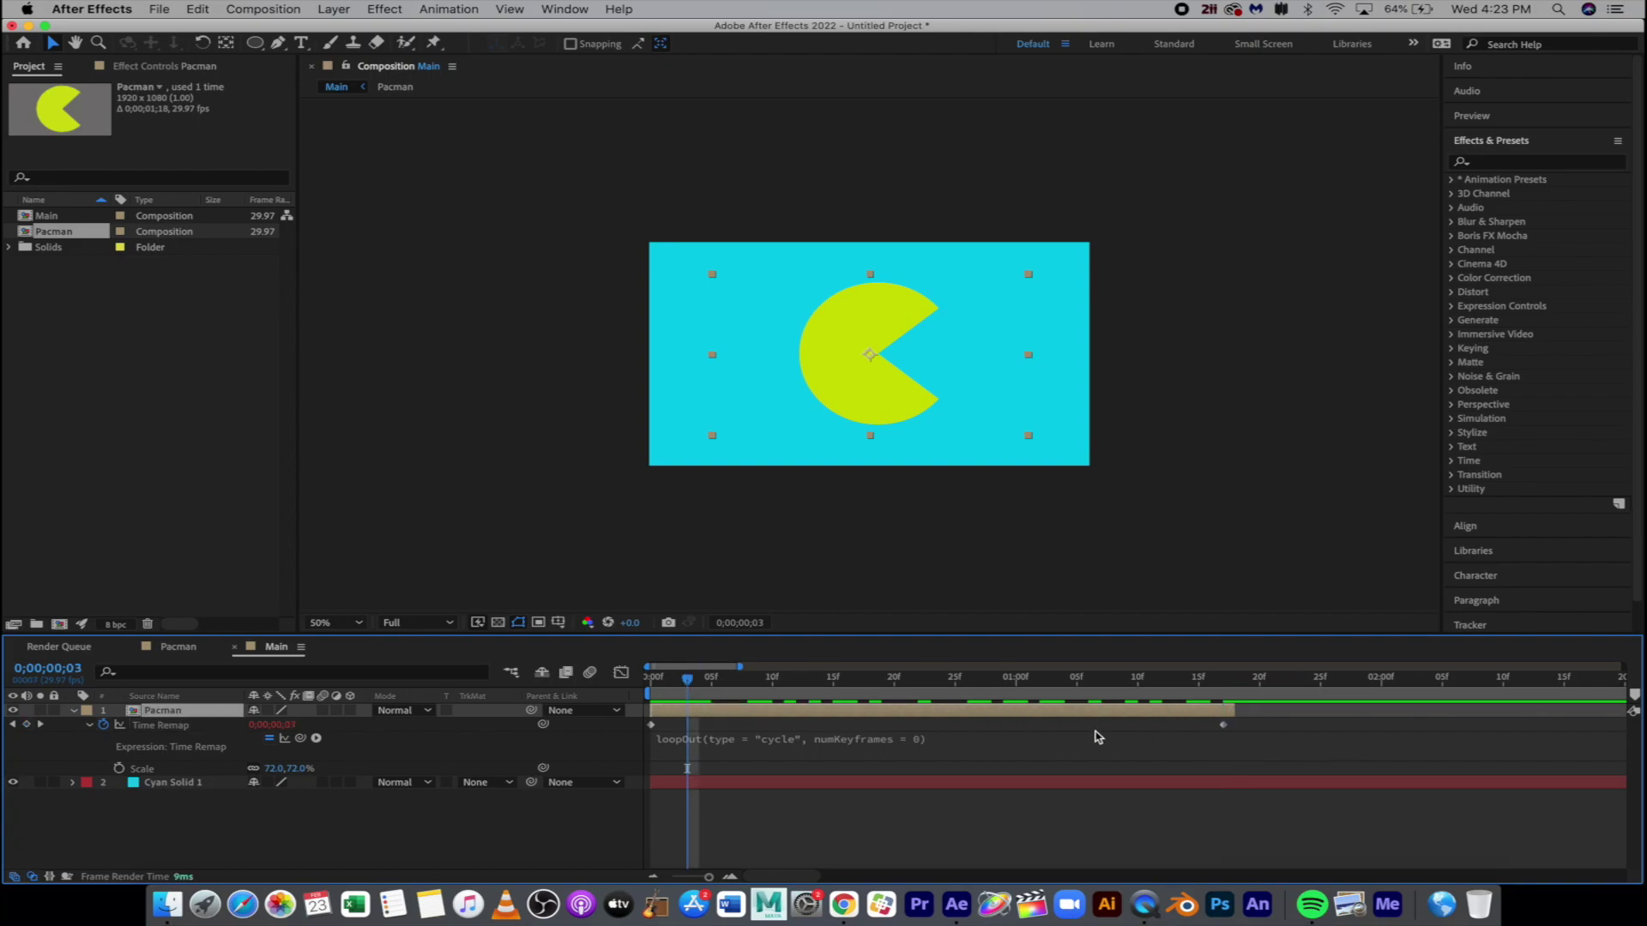
# Step: Extend the Pacman layer's out point to about 15 seconds
pyautogui.scroll(-5, 957, 749)
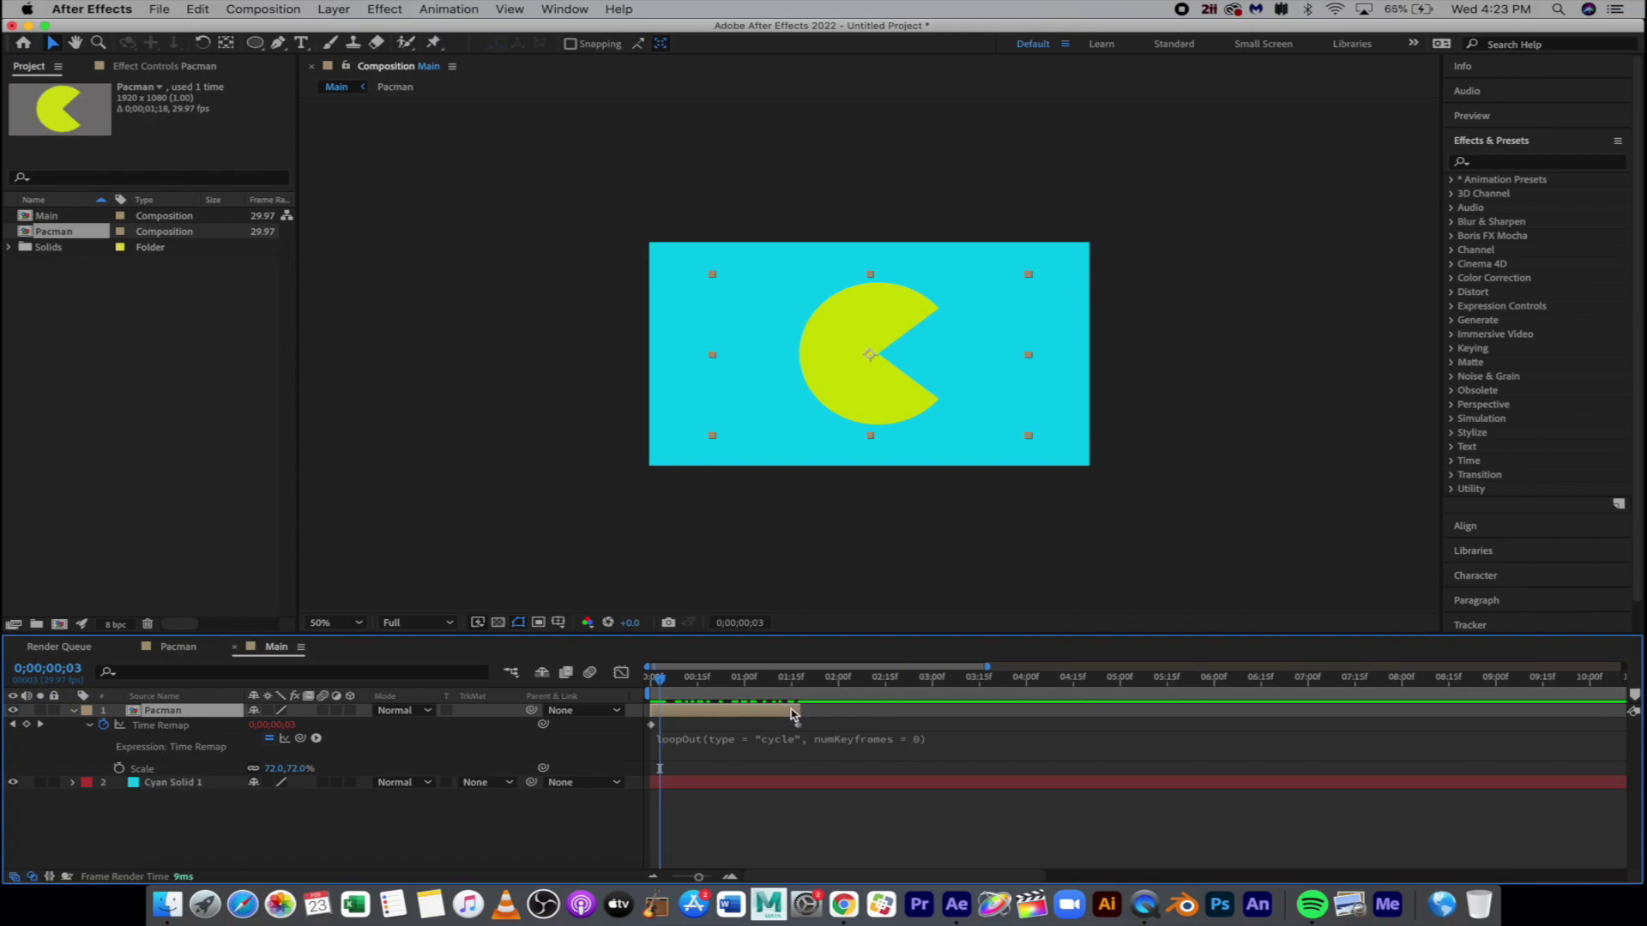
pyautogui.moveTo(802, 708); pyautogui.dragTo(1169, 709)
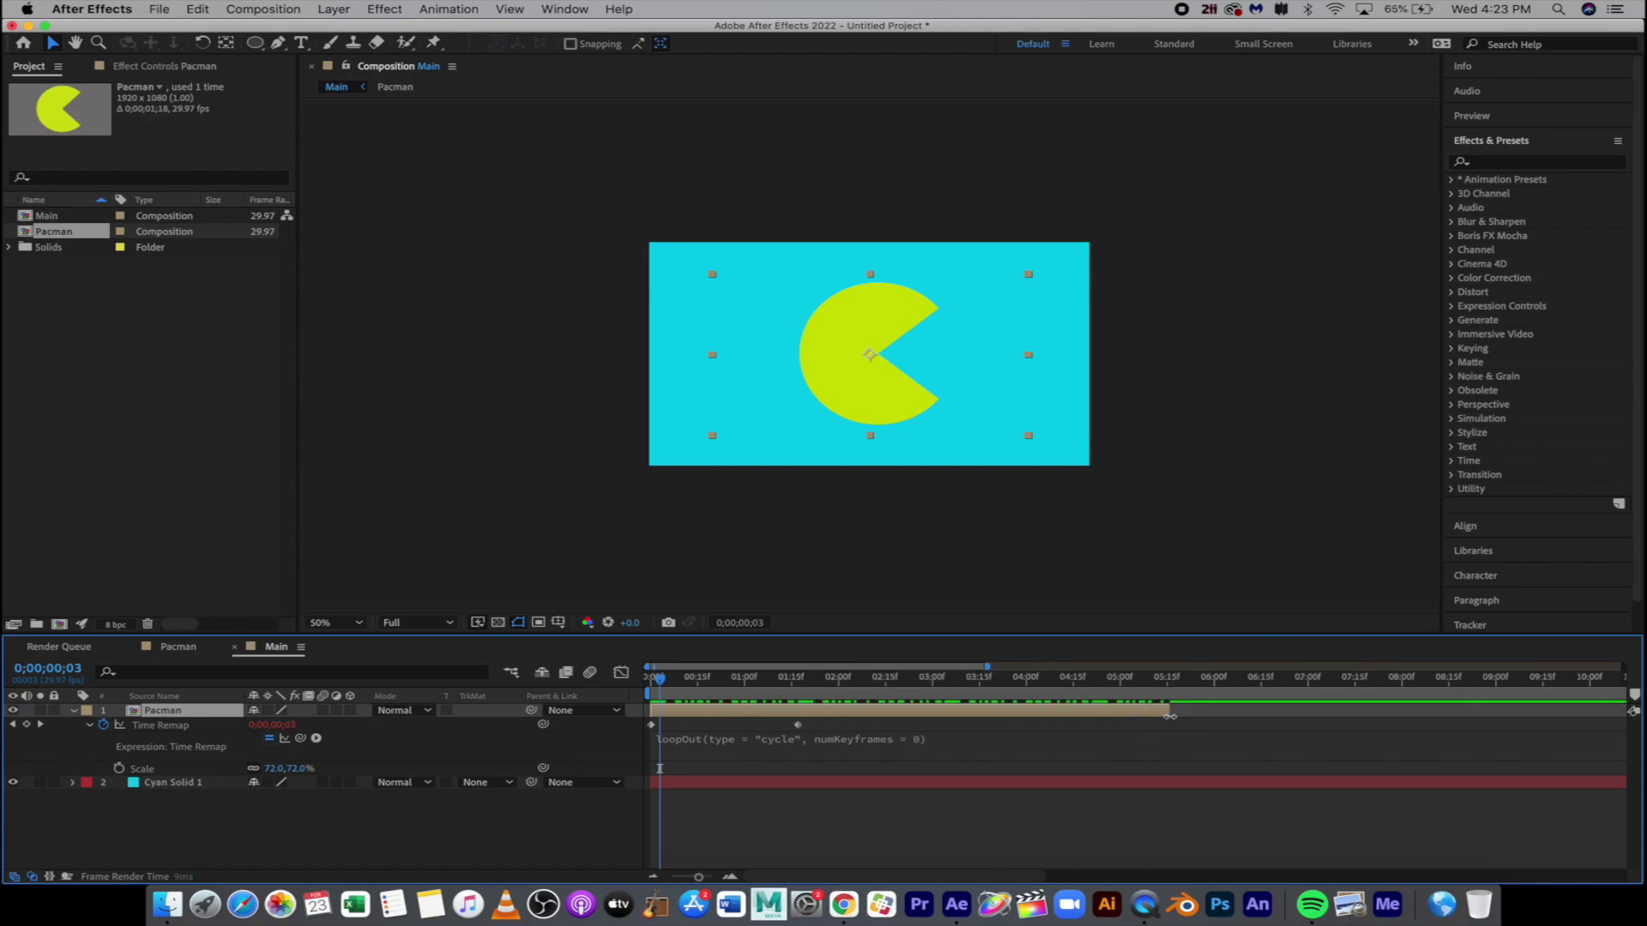
pyautogui.scroll(-4, 817, 748)
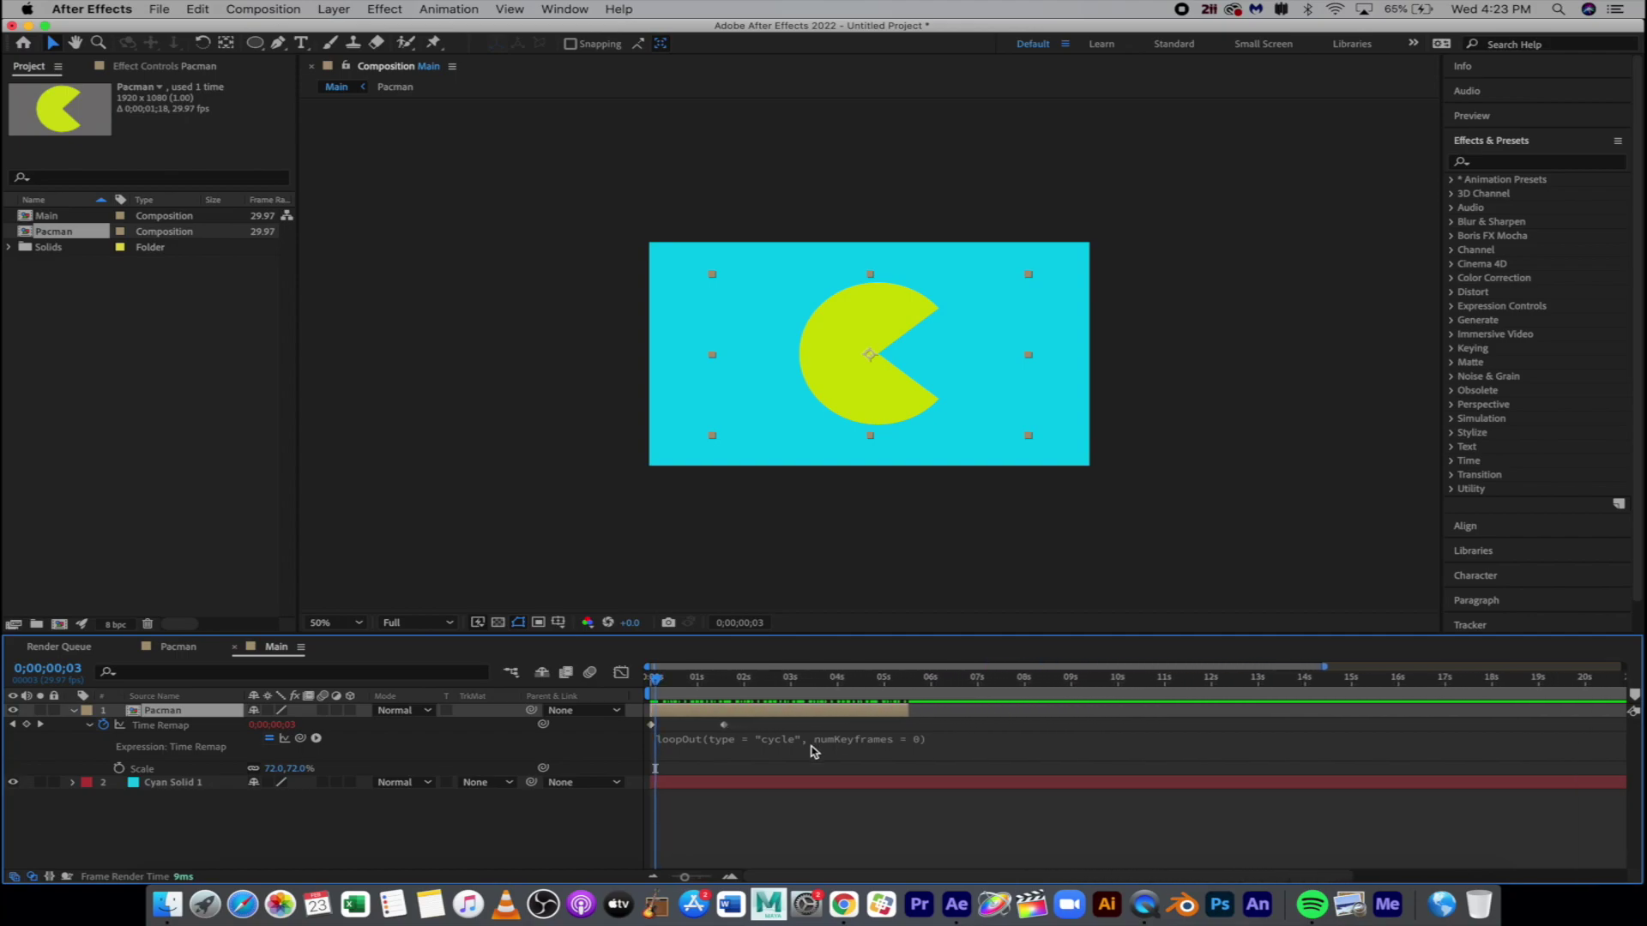
pyautogui.moveTo(907, 712); pyautogui.dragTo(1353, 707)
# Step: Preview the repeating chomp animation from 0;00;00;16
pyautogui.click(676, 679)
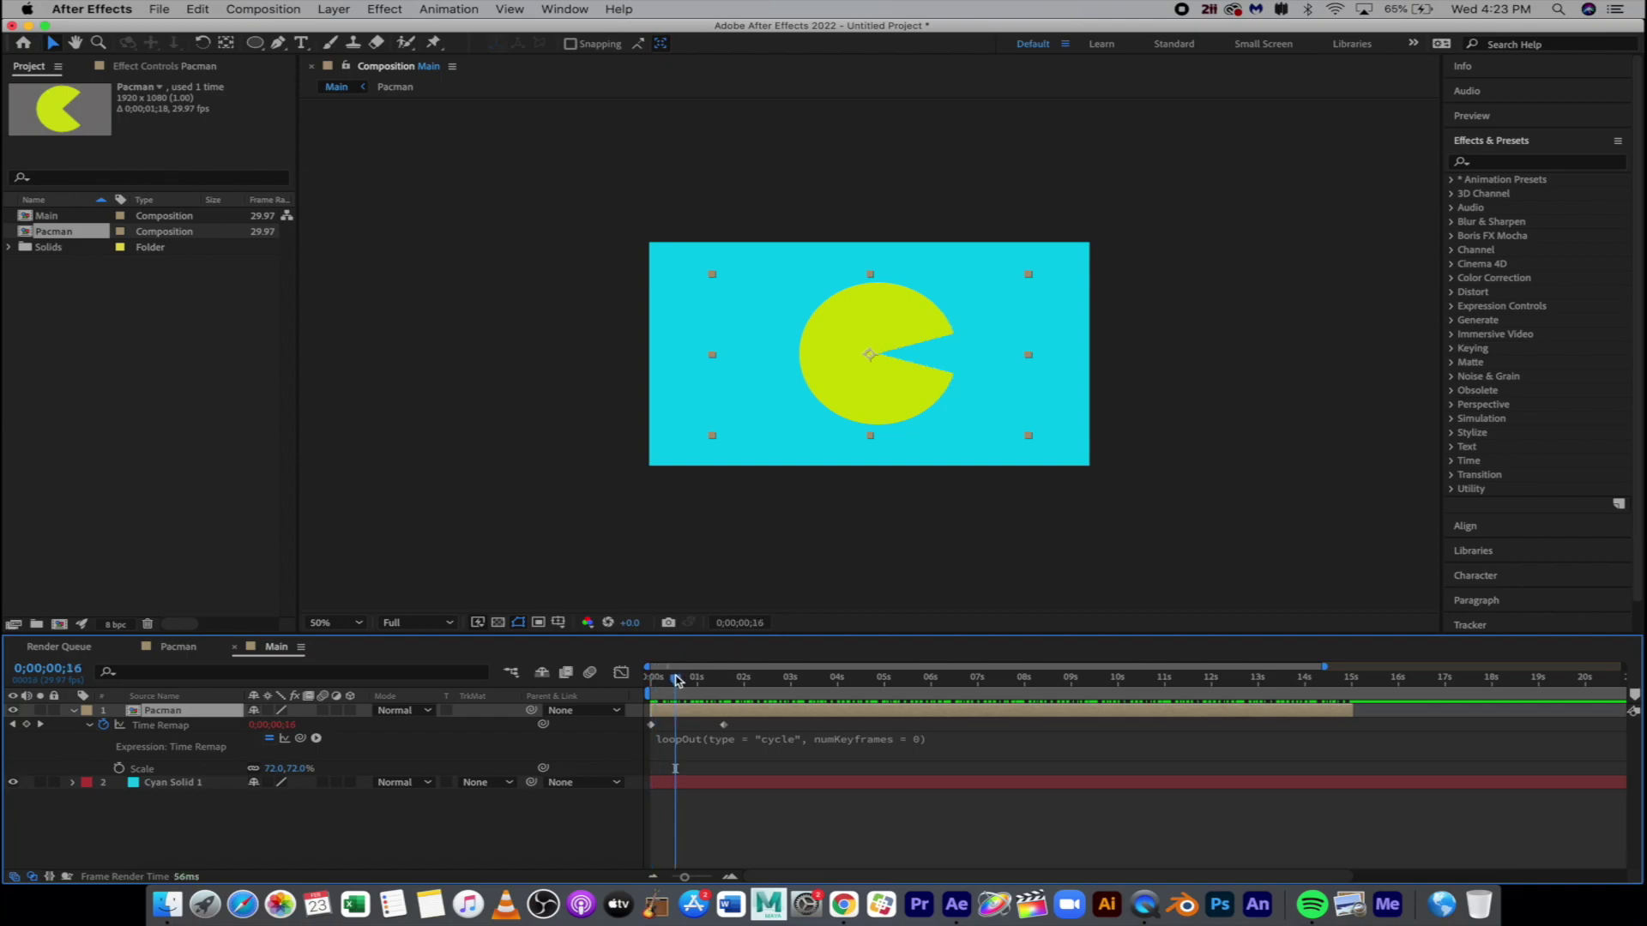
pyautogui.press('space')
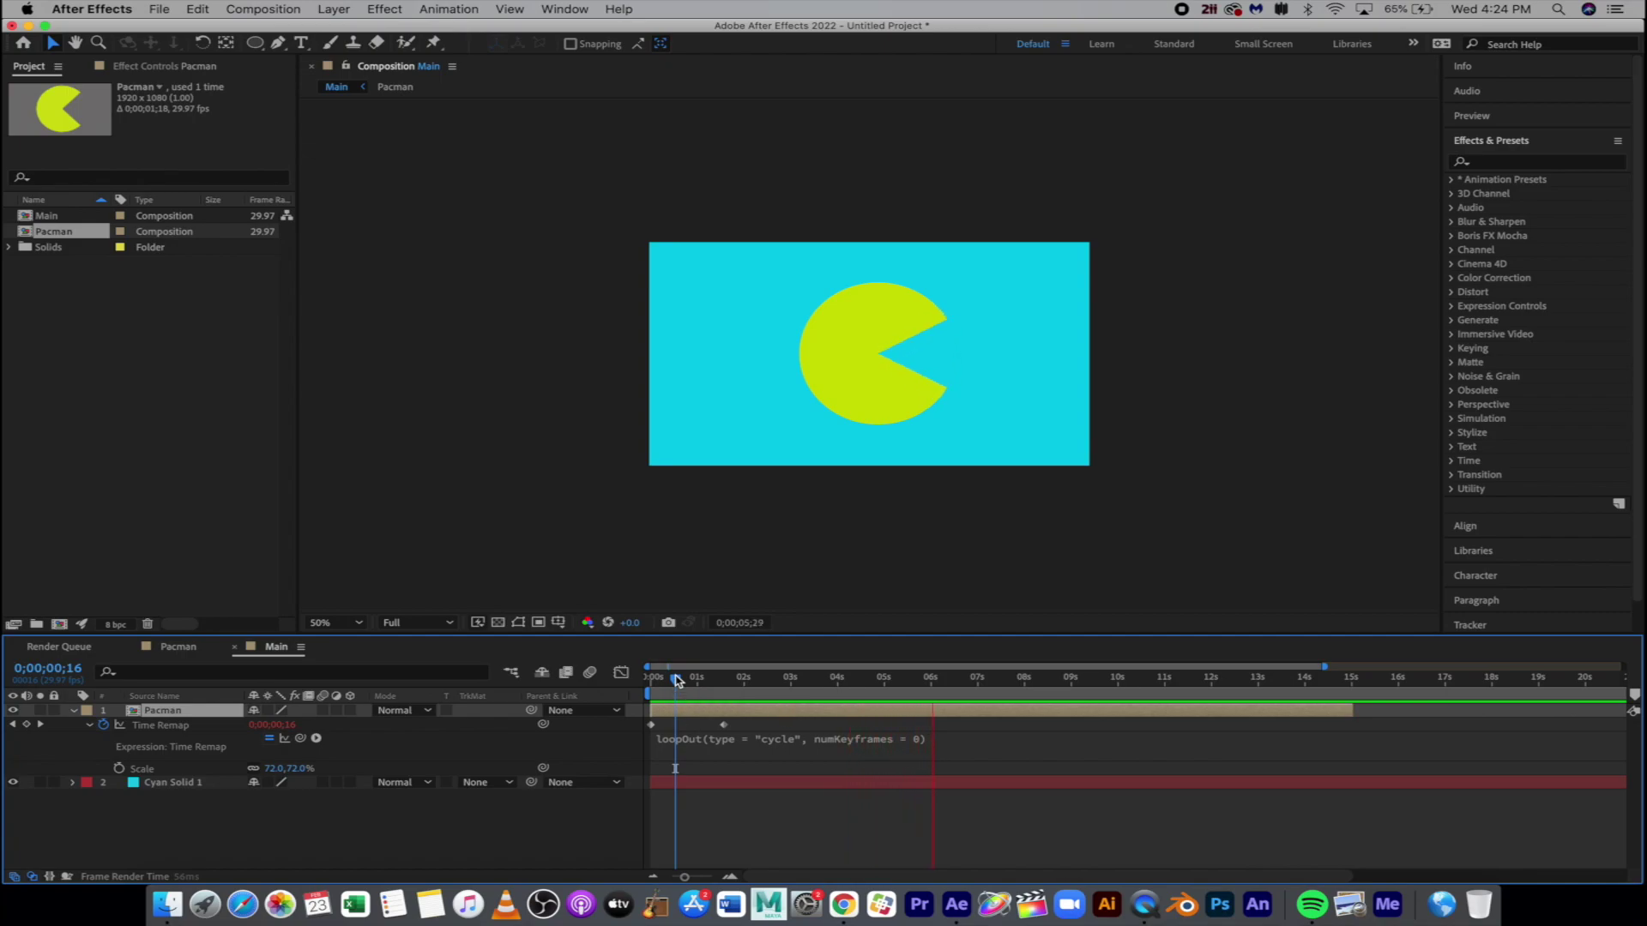
pyautogui.press('space')
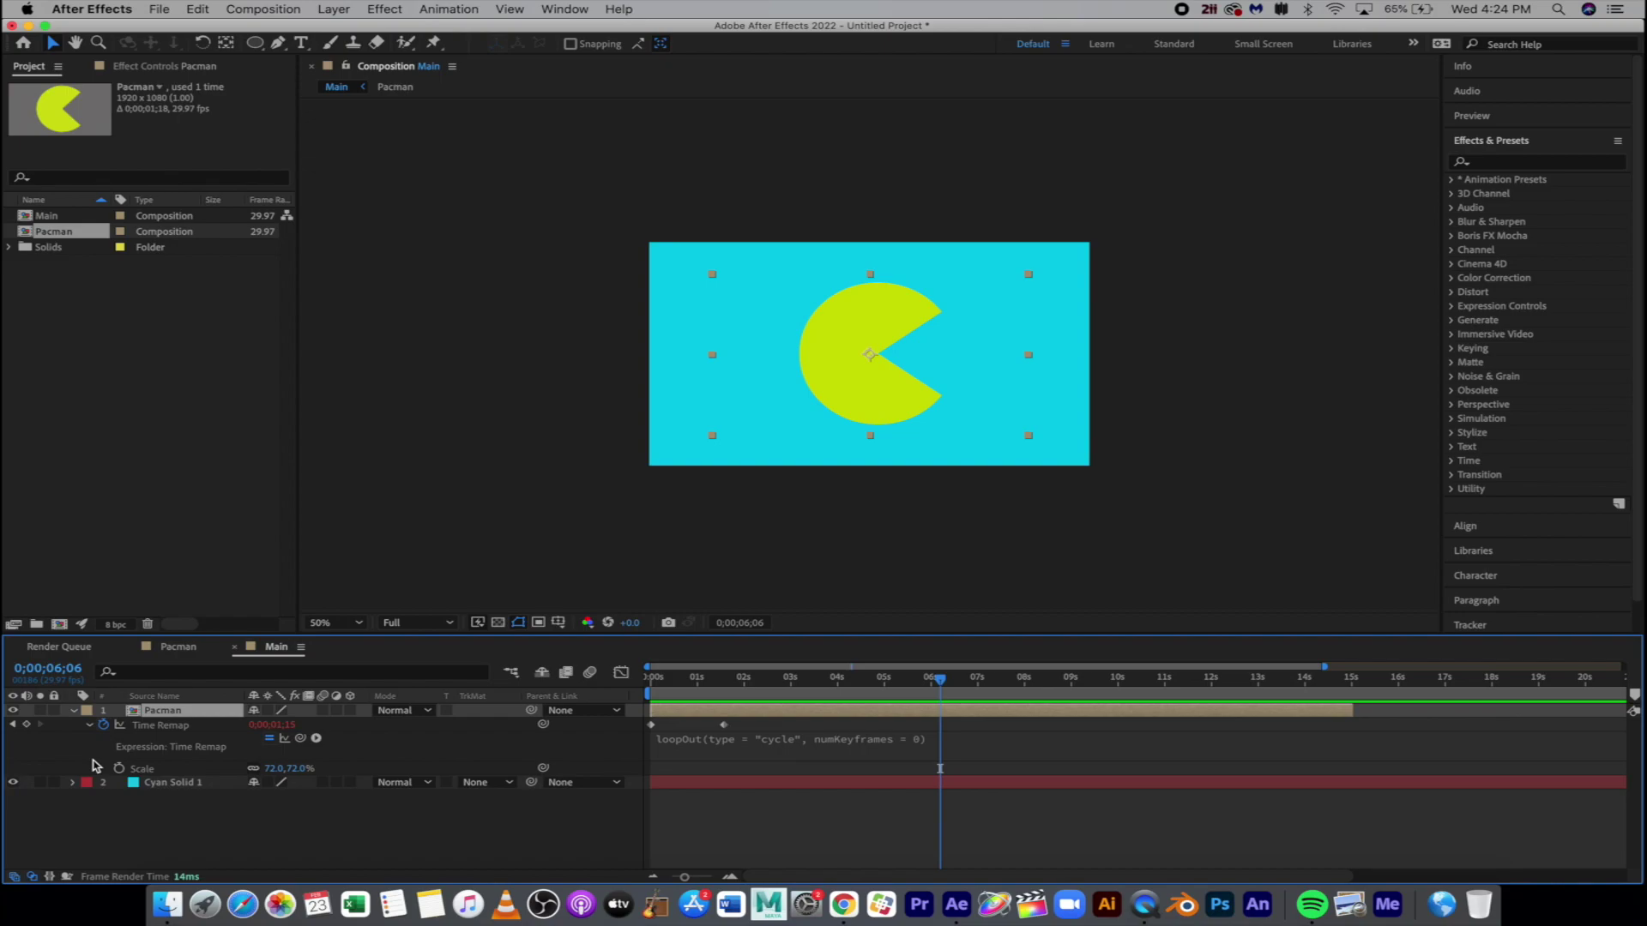
# Step: Set a starting Position keyframe at 0s with Pacman off-screen left at -404,504
pyautogui.press('p')
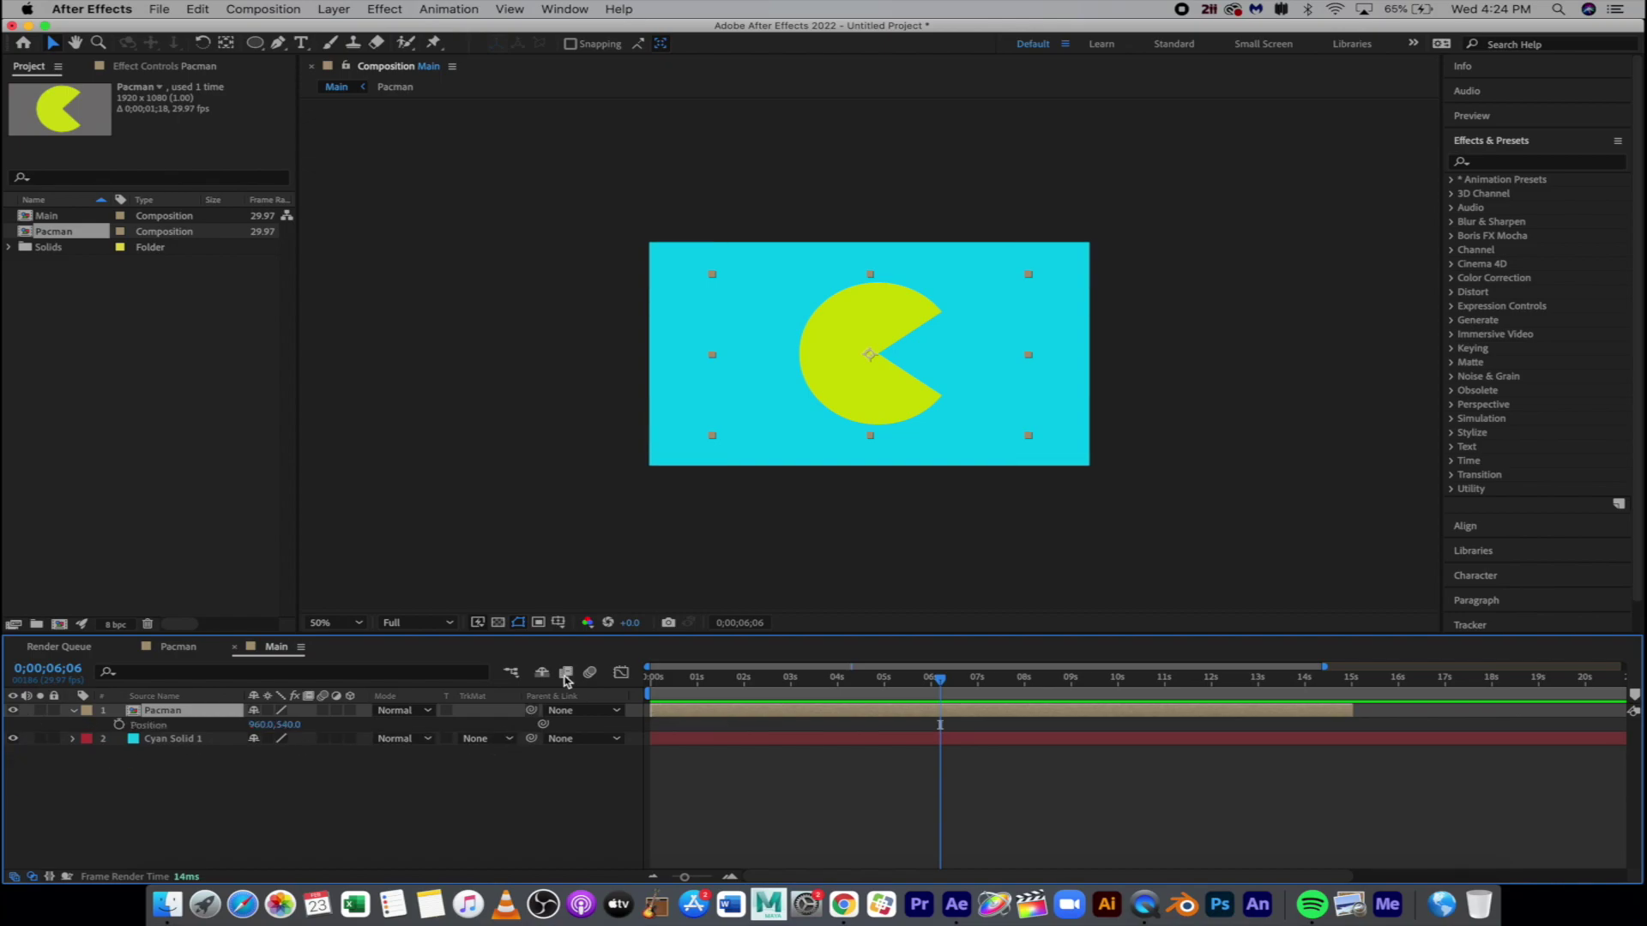
pyautogui.click(652, 677)
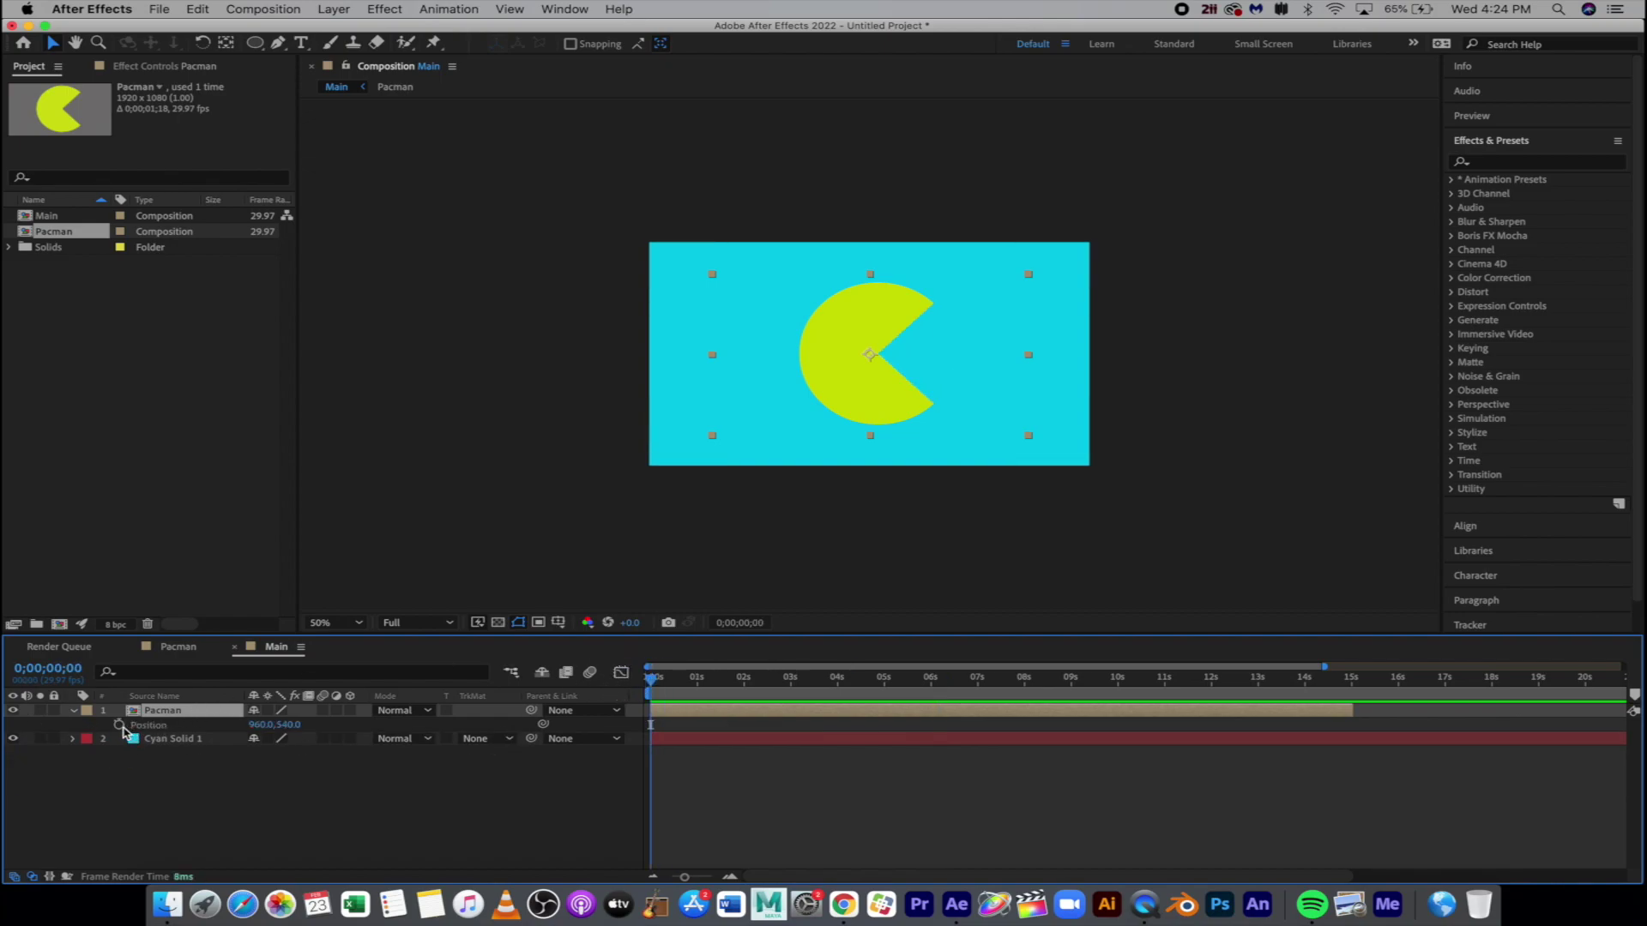
pyautogui.click(120, 725)
pyautogui.moveTo(857, 320); pyautogui.dragTo(544, 315)
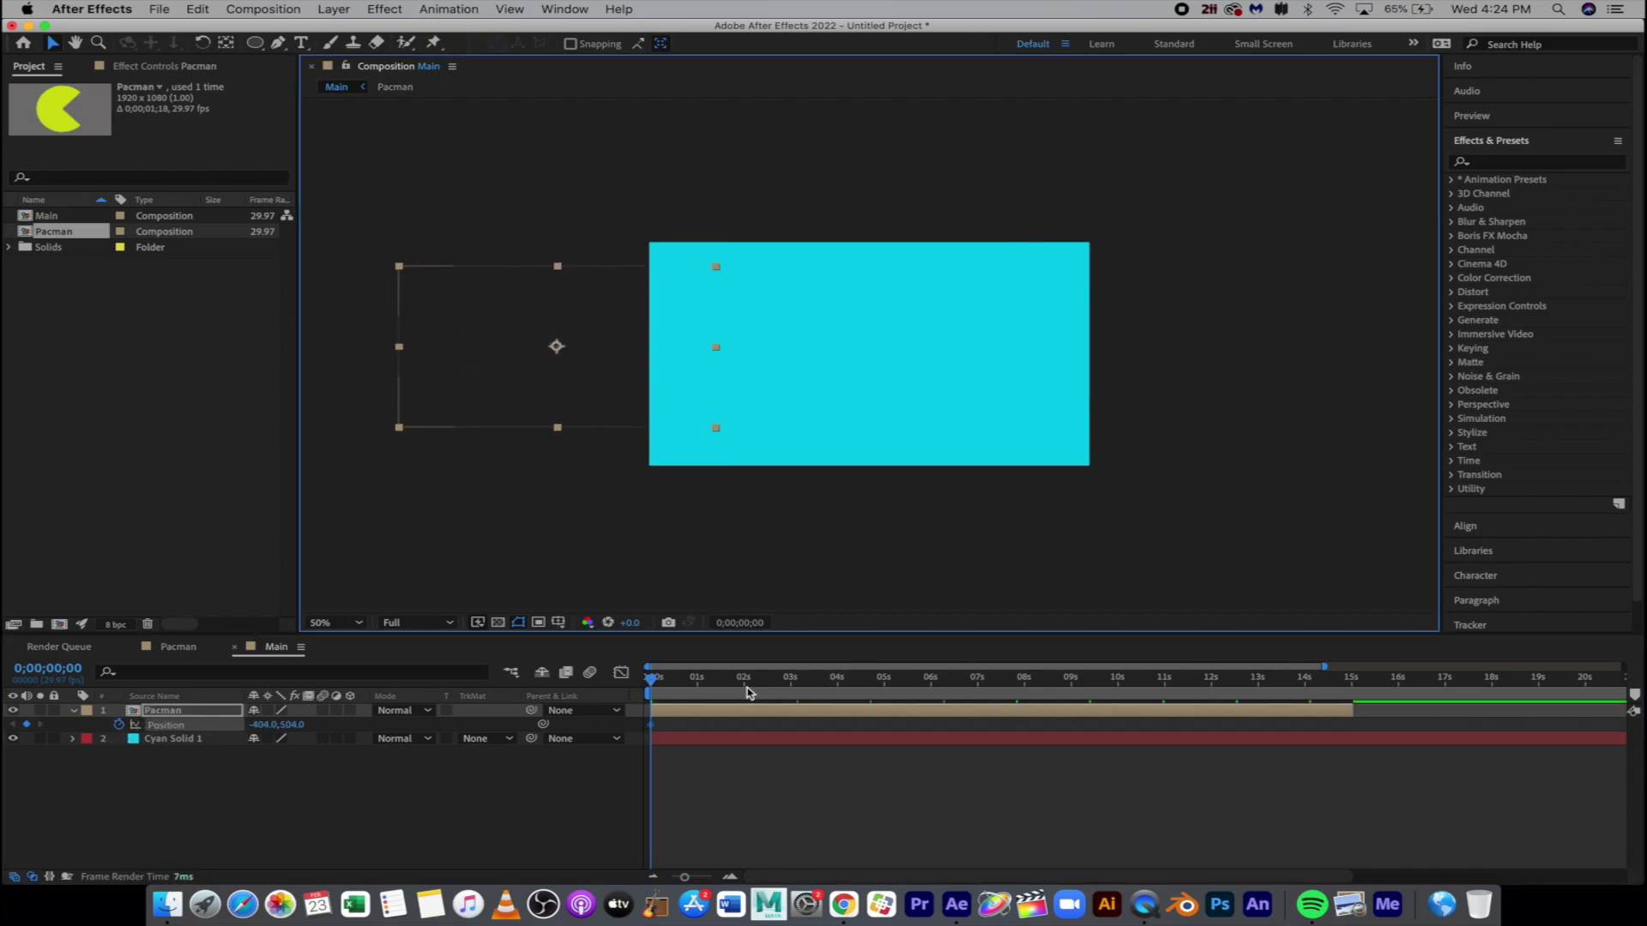
# Step: At 0;00;02;17, place Pacman off-screen right at 2320,524, then return to the start
pyautogui.click(696, 679)
pyautogui.moveTo(697, 679); pyautogui.dragTo(770, 680)
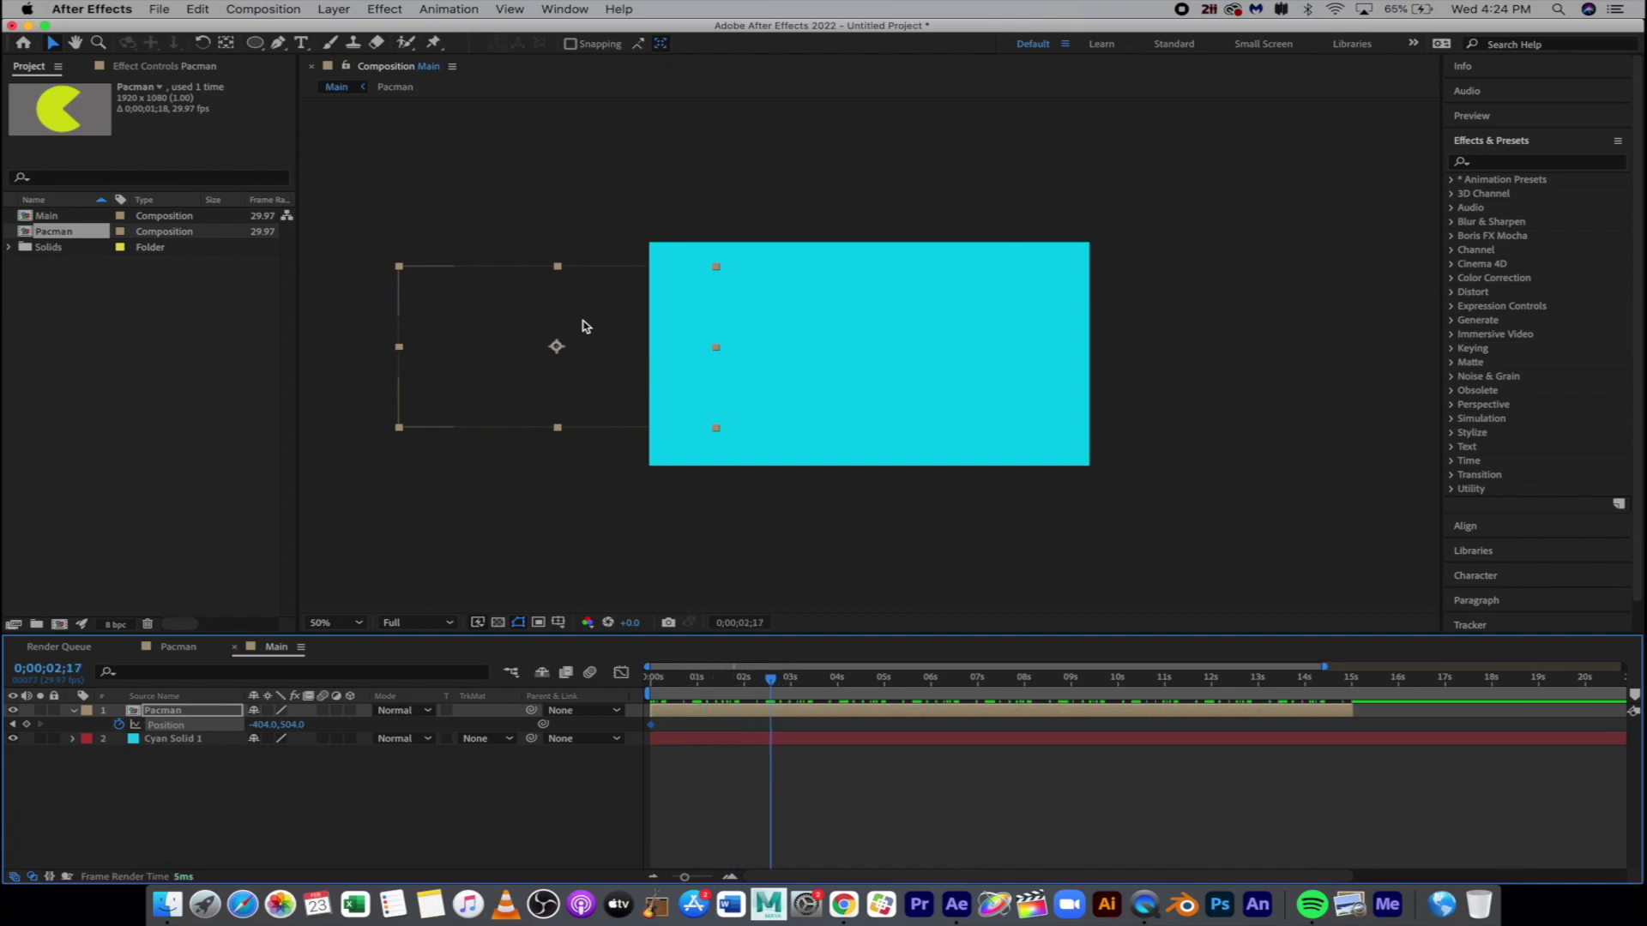
pyautogui.moveTo(585, 325); pyautogui.dragTo(1207, 329)
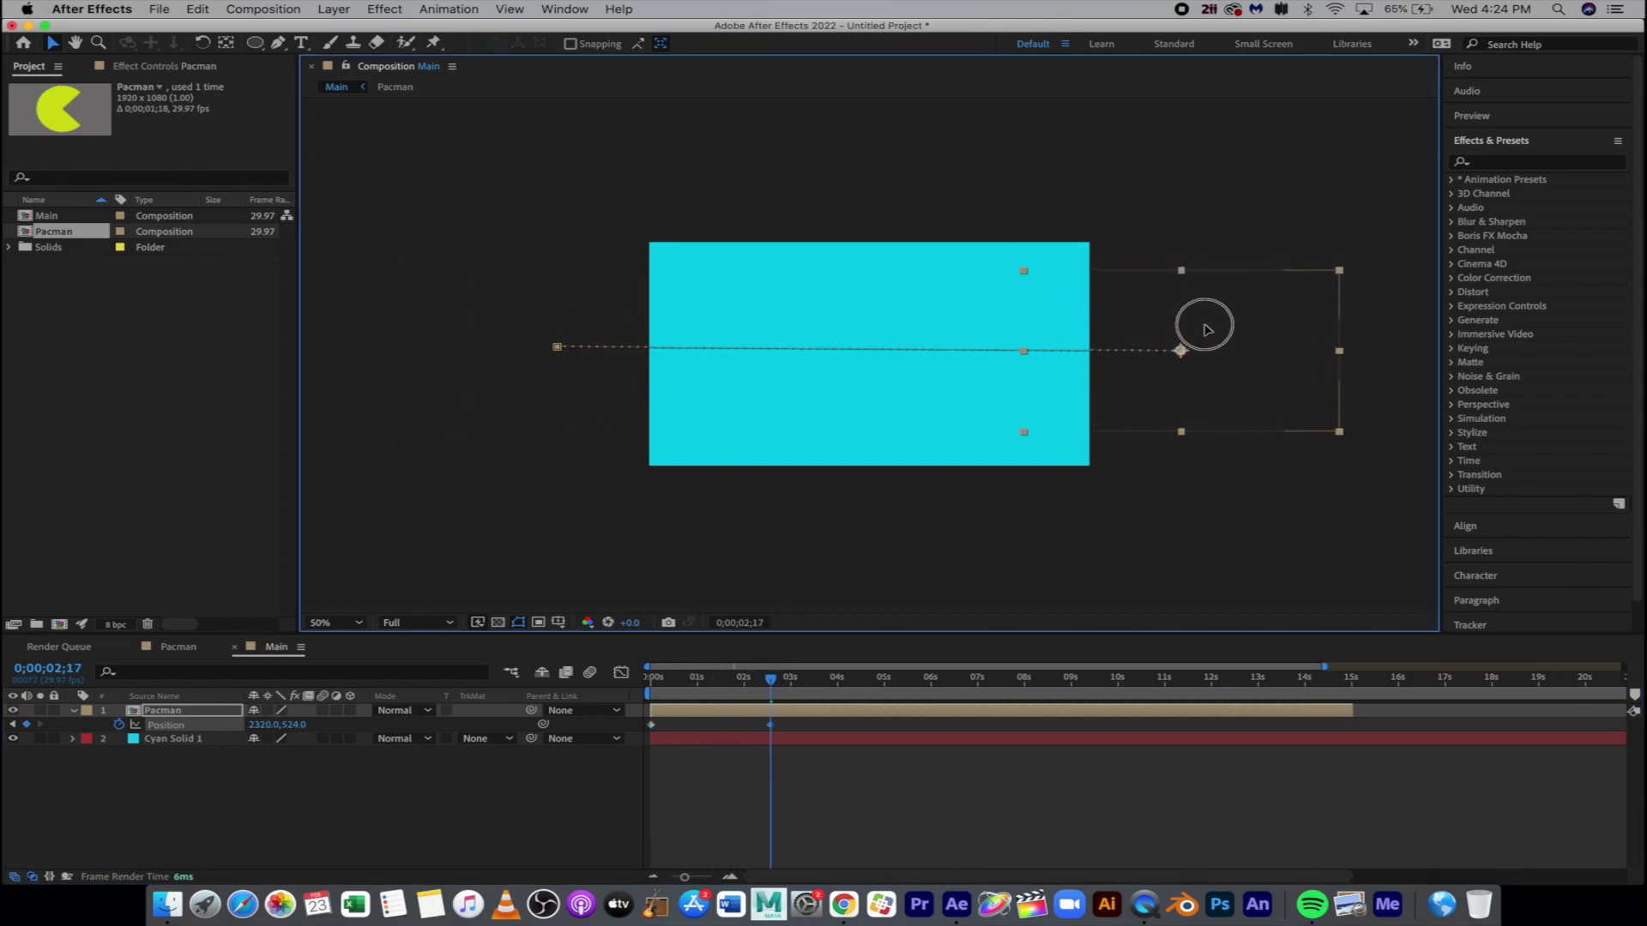
pyautogui.moveTo(669, 679); pyautogui.dragTo(634, 680)
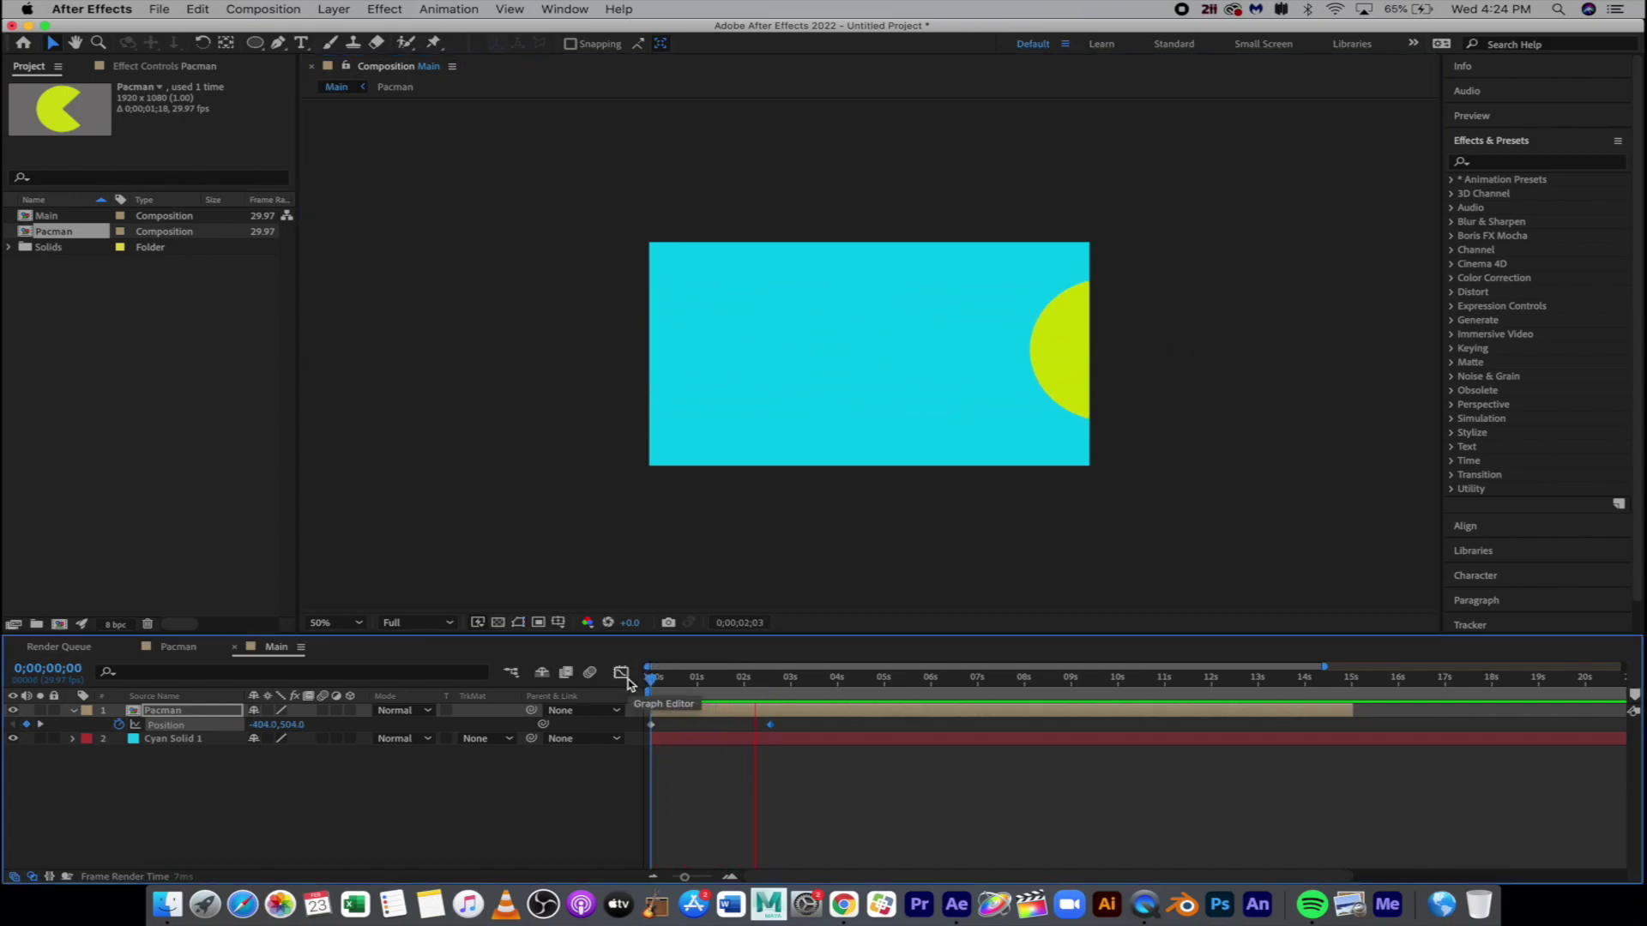
# Step: Duplicate the Pacman layer, remove the copy's Position keyframes, and centre it in the comp
pyautogui.press('space')
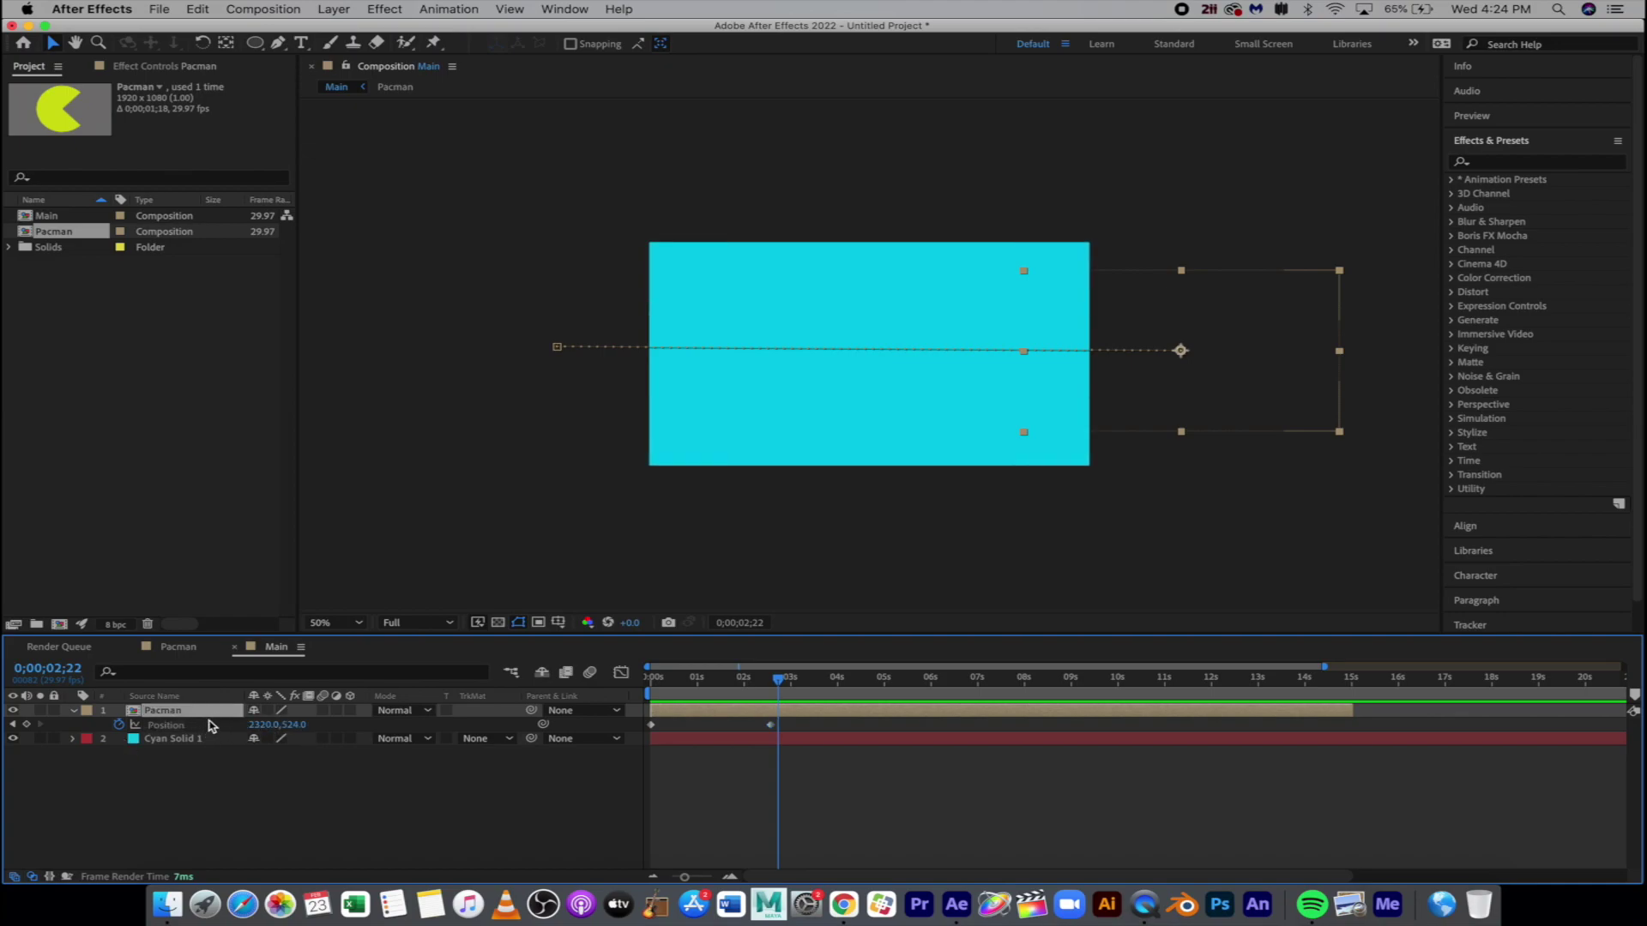
pyautogui.press('super+d')
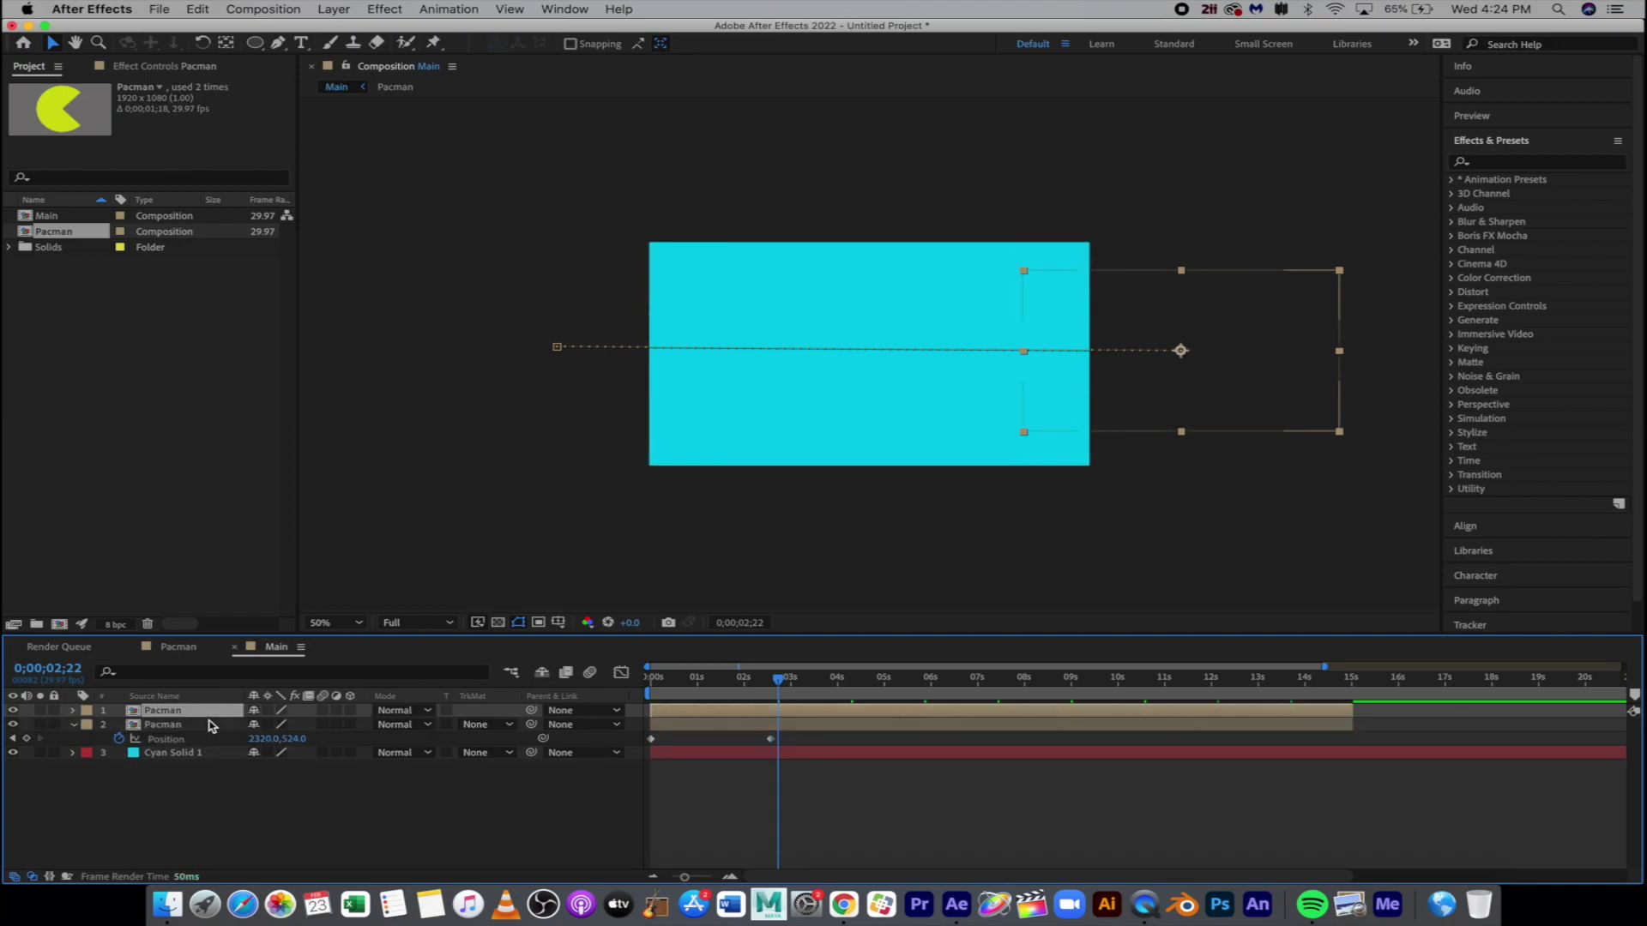
pyautogui.press('p')
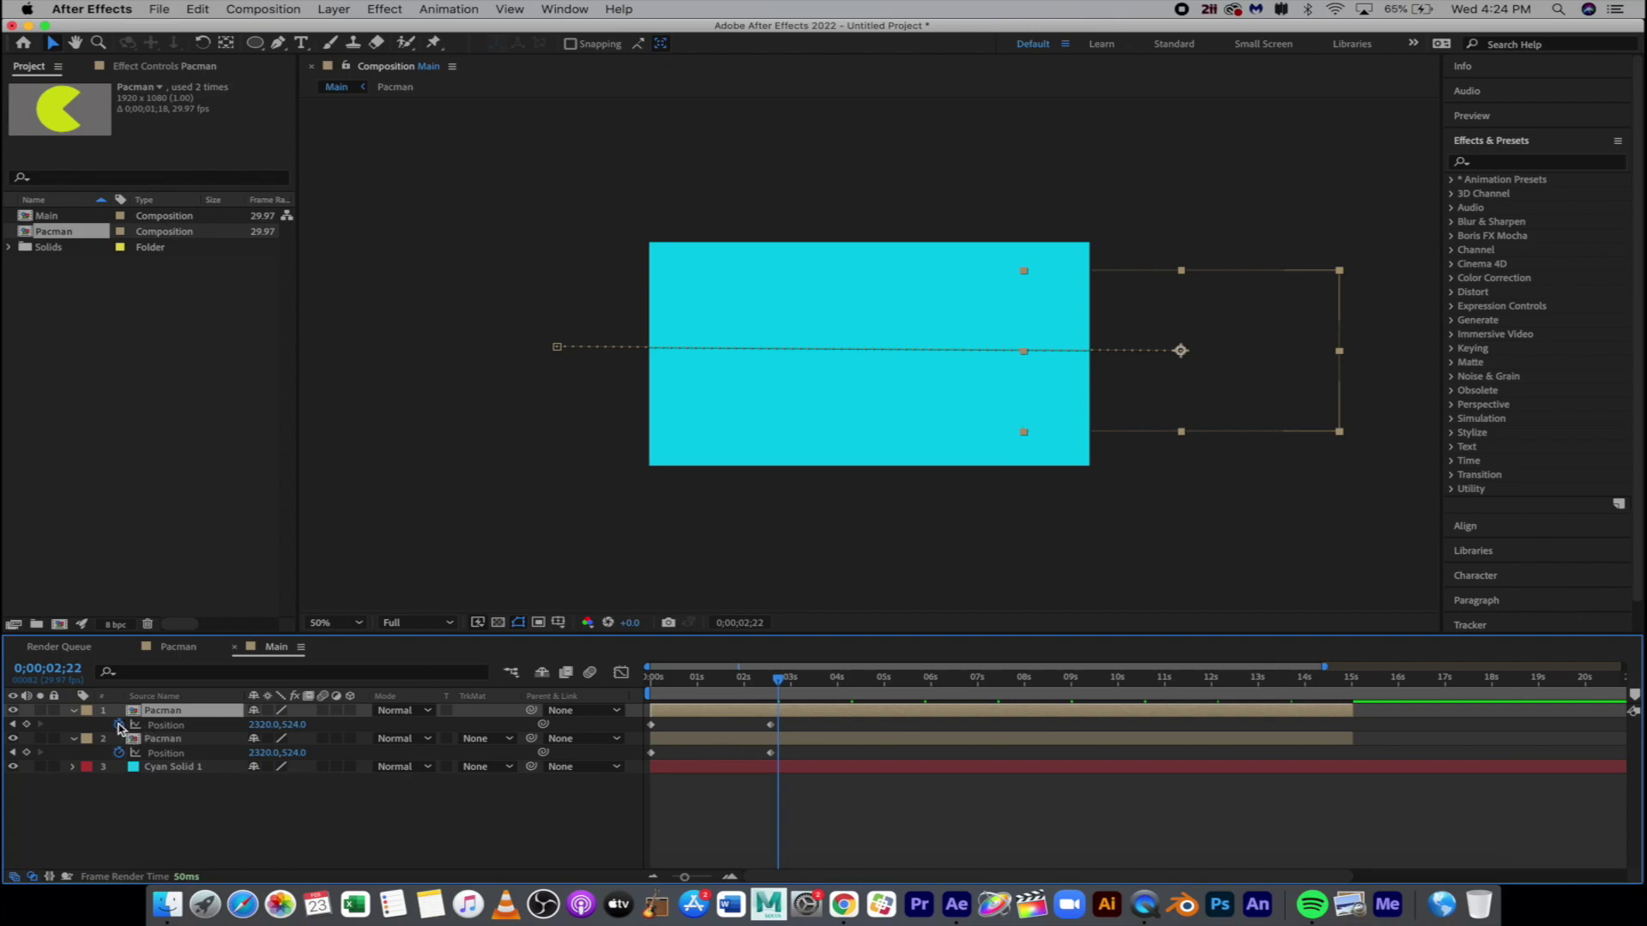
pyautogui.click(119, 725)
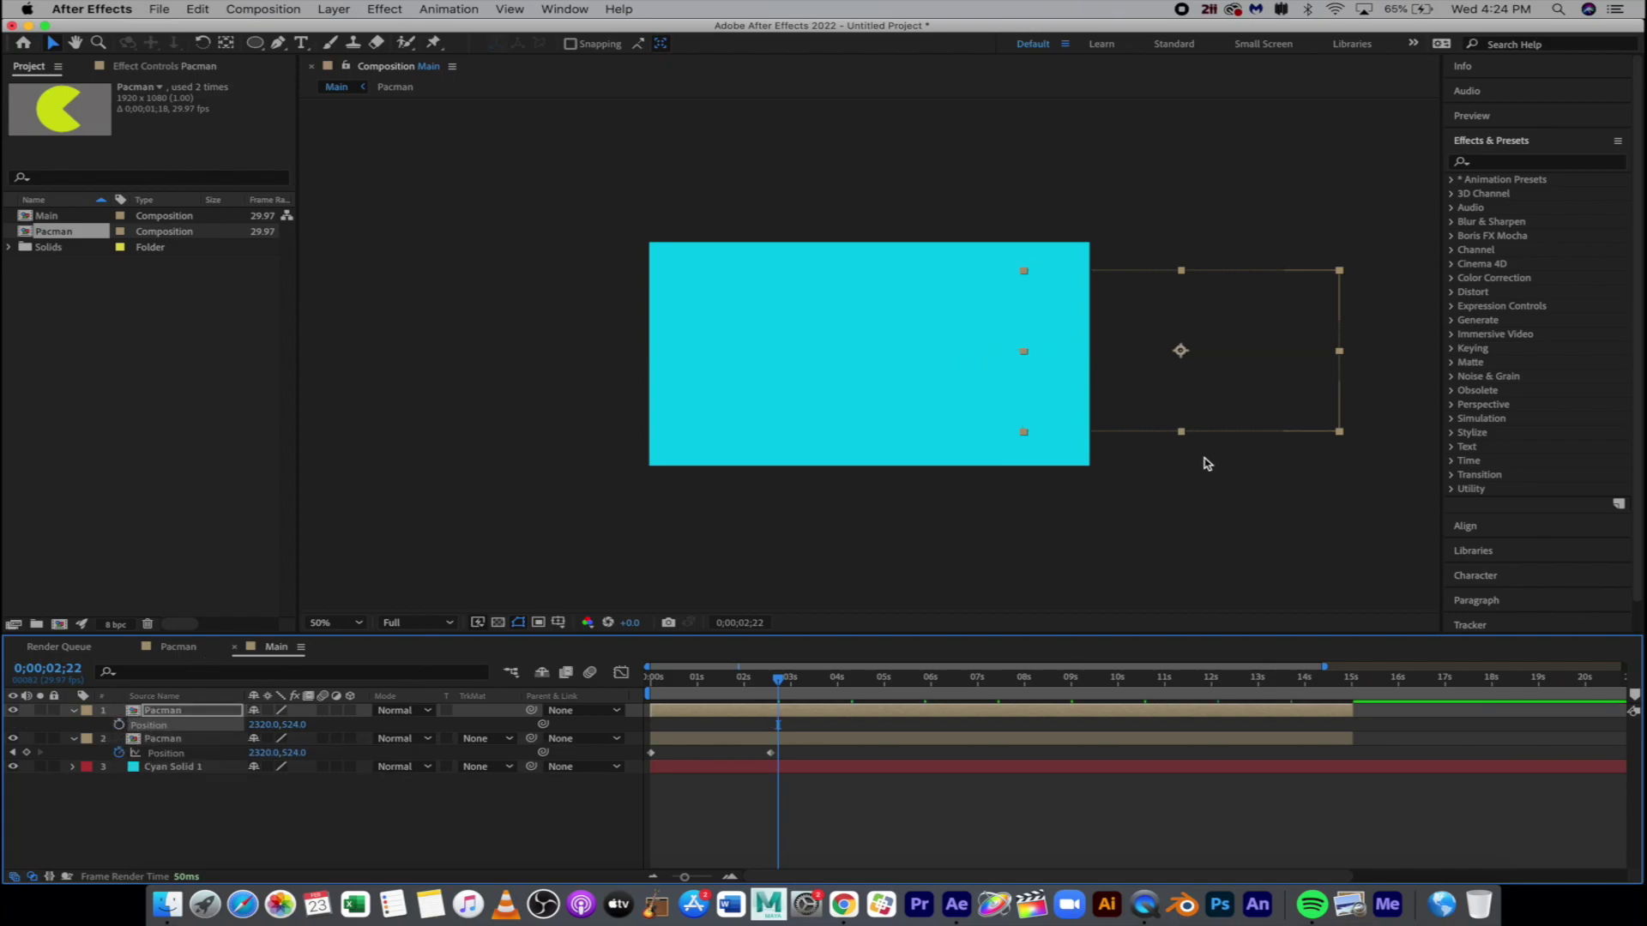
pyautogui.moveTo(1177, 326); pyautogui.dragTo(884, 325)
# Step: Scale the top Pacman copy to 31% and return to 0;00;00;00
pyautogui.press('s')
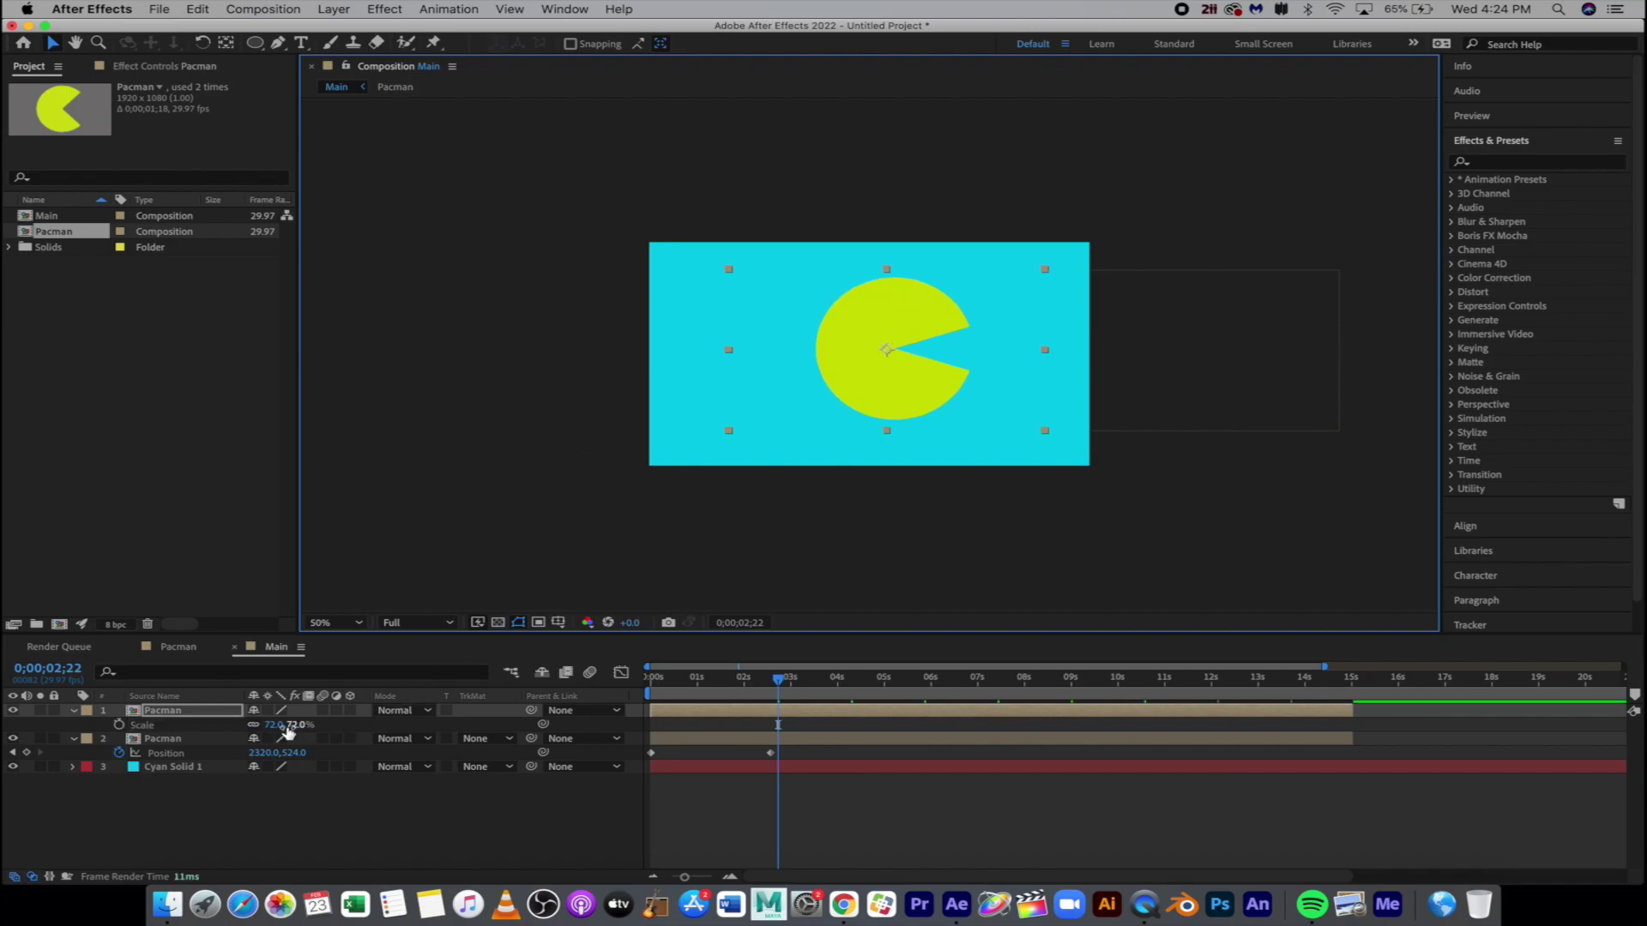
pyautogui.moveTo(273, 726); pyautogui.dragTo(243, 738)
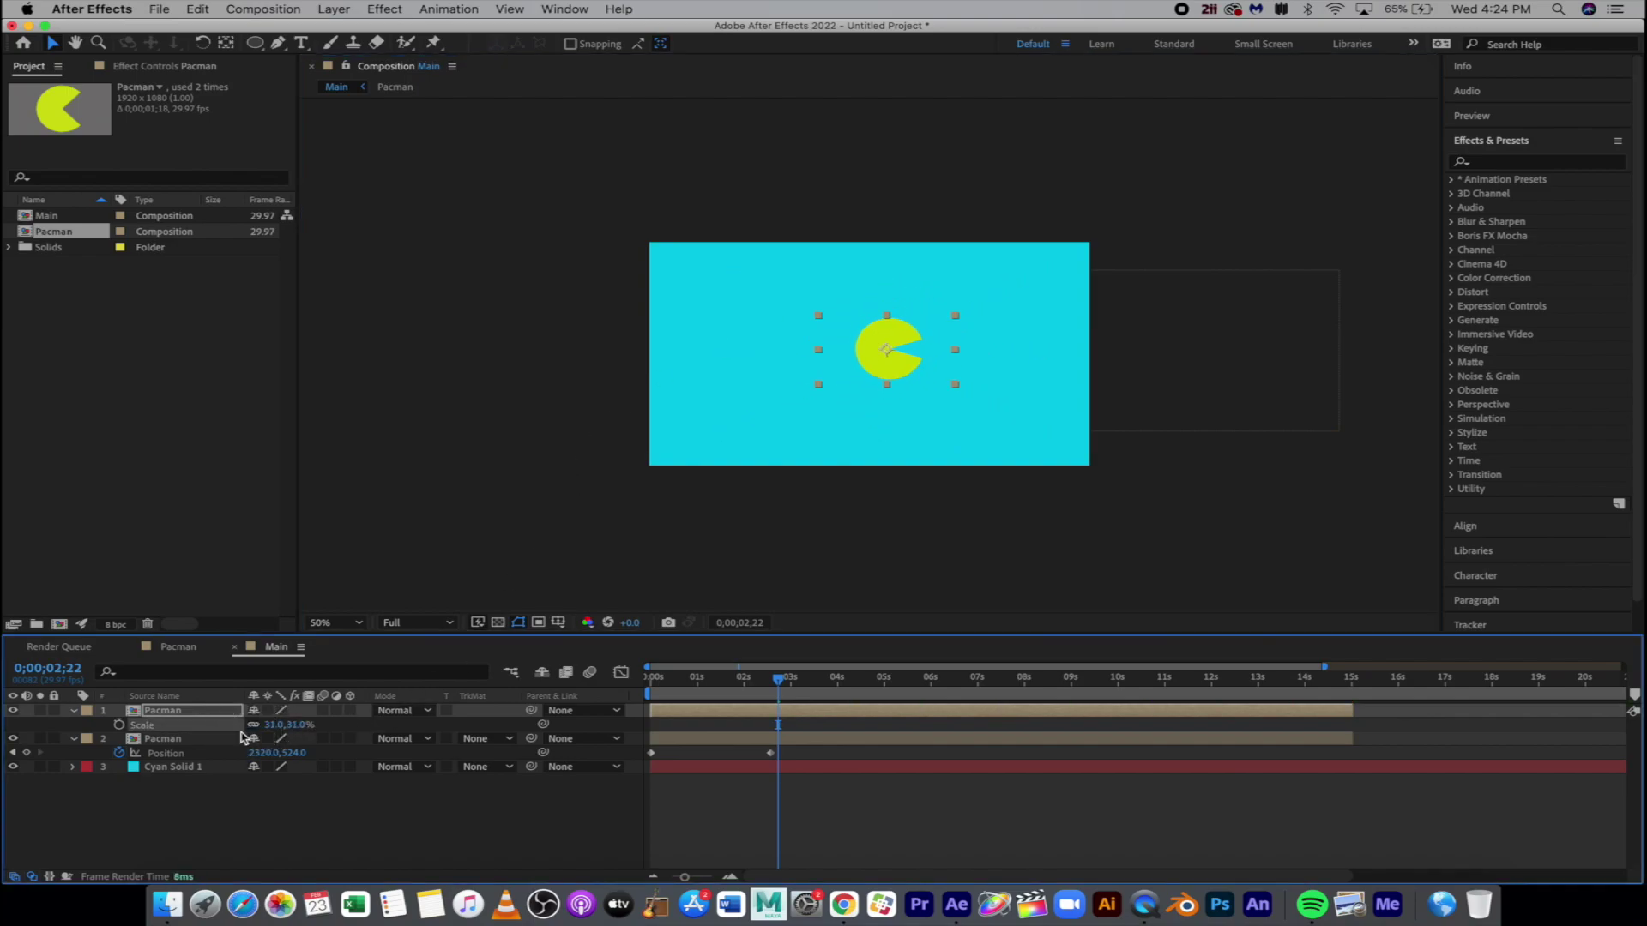
pyautogui.moveTo(693, 676); pyautogui.dragTo(635, 686)
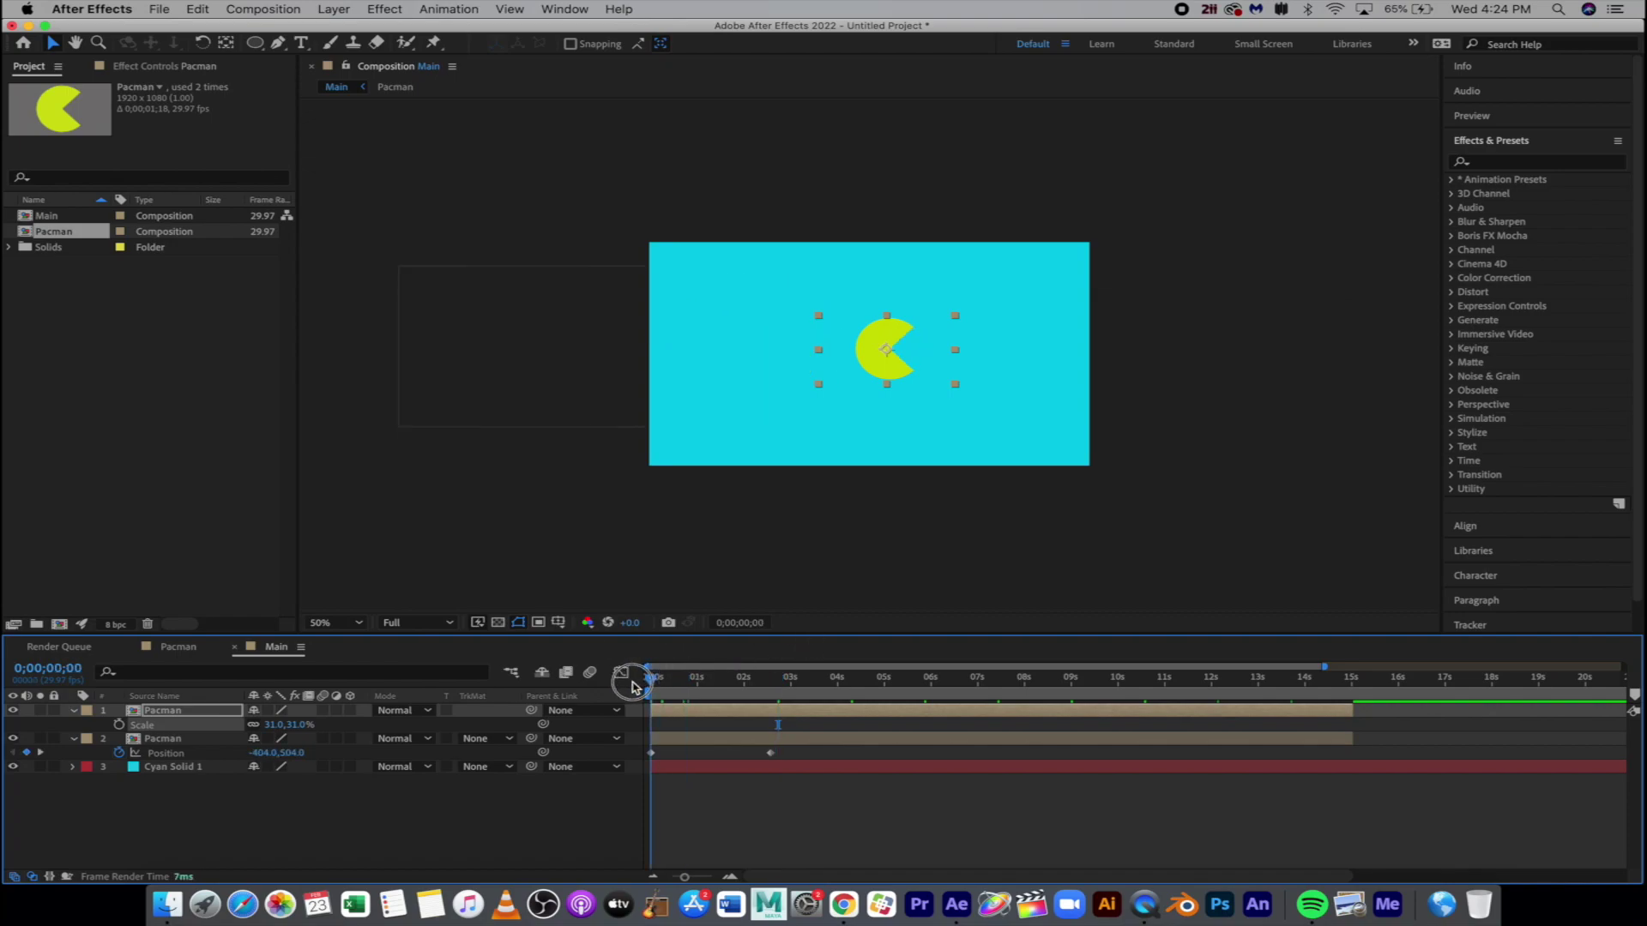
# Step: Keyframe the small copy's starting Position off the lower-left edge at 0s
pyautogui.press('p')
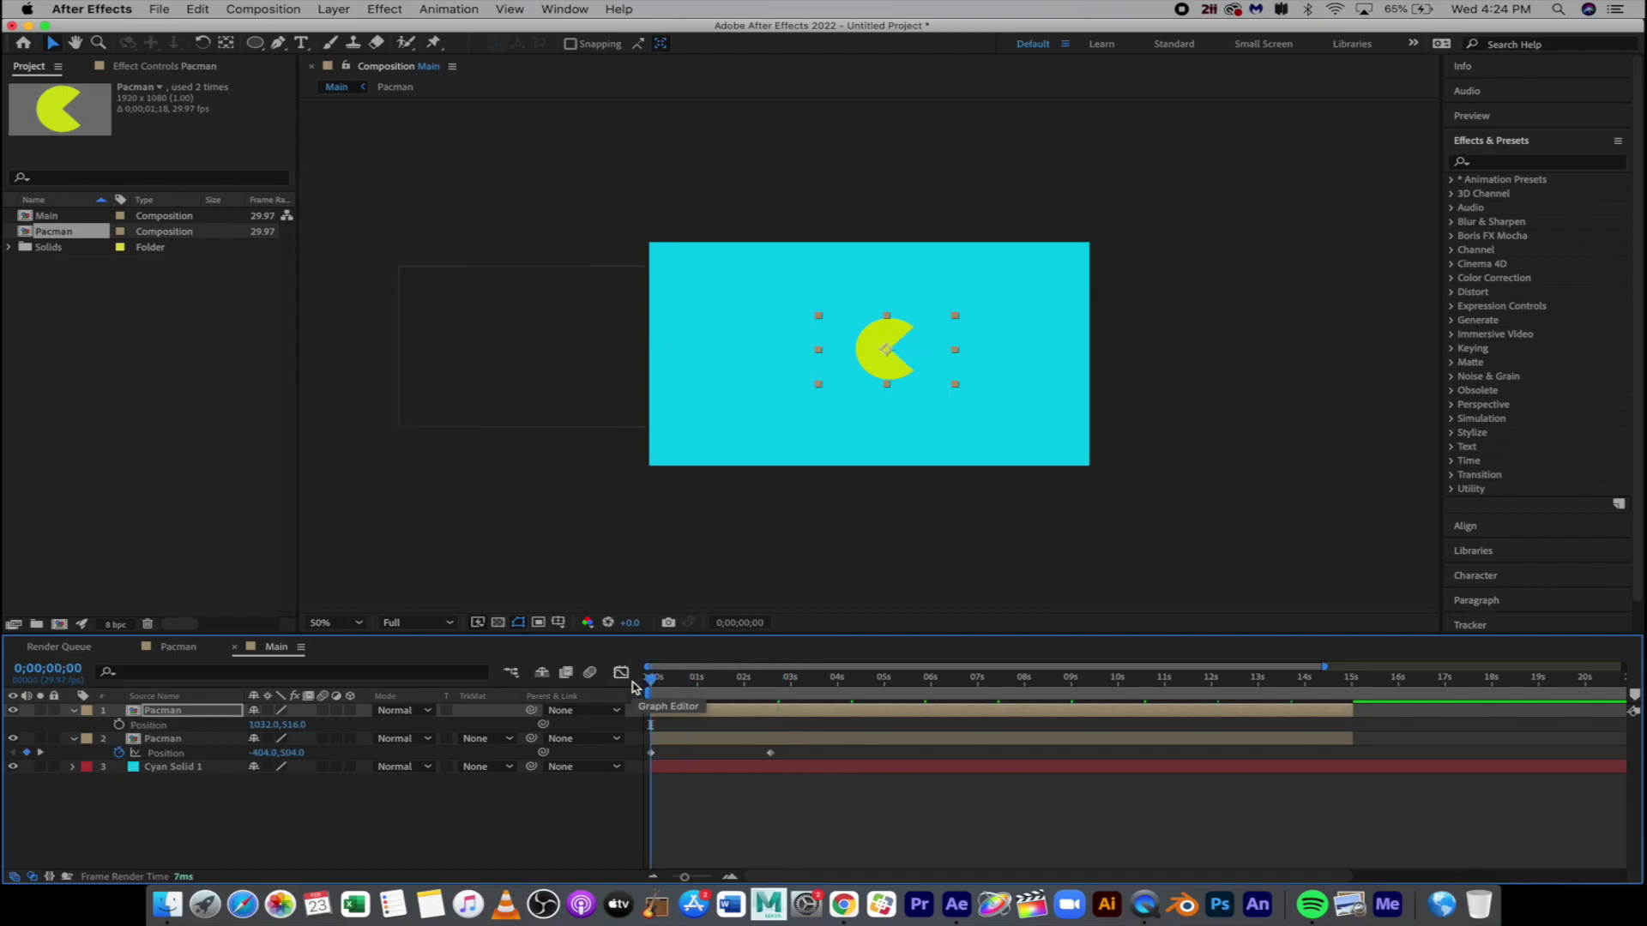
pyautogui.click(120, 725)
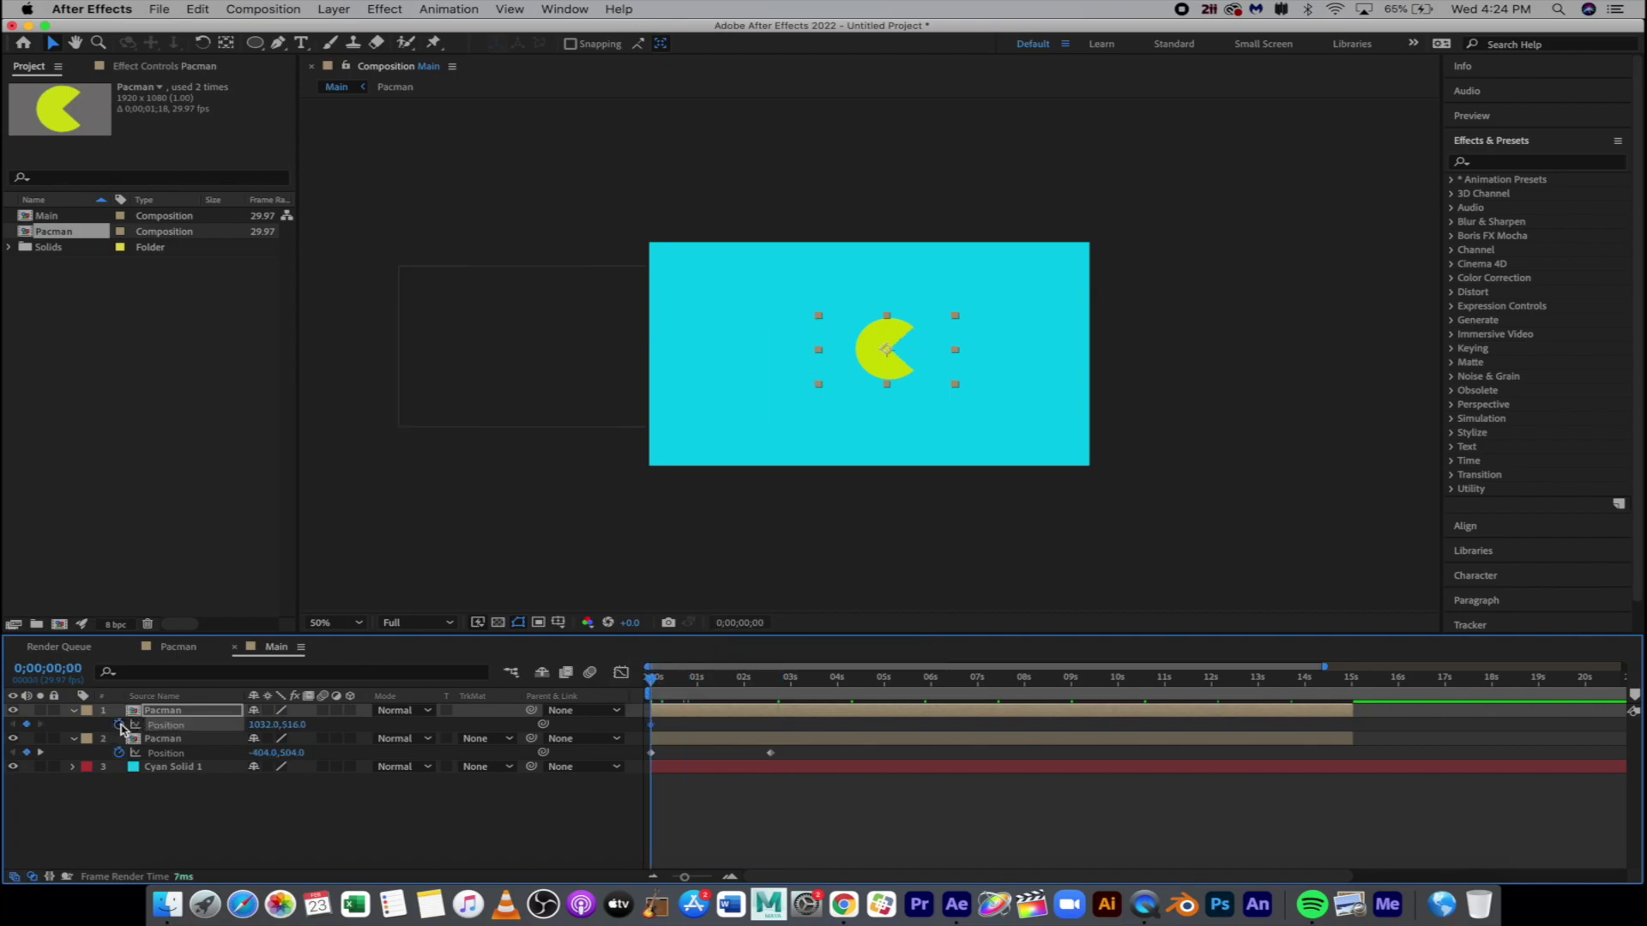
pyautogui.click(554, 344)
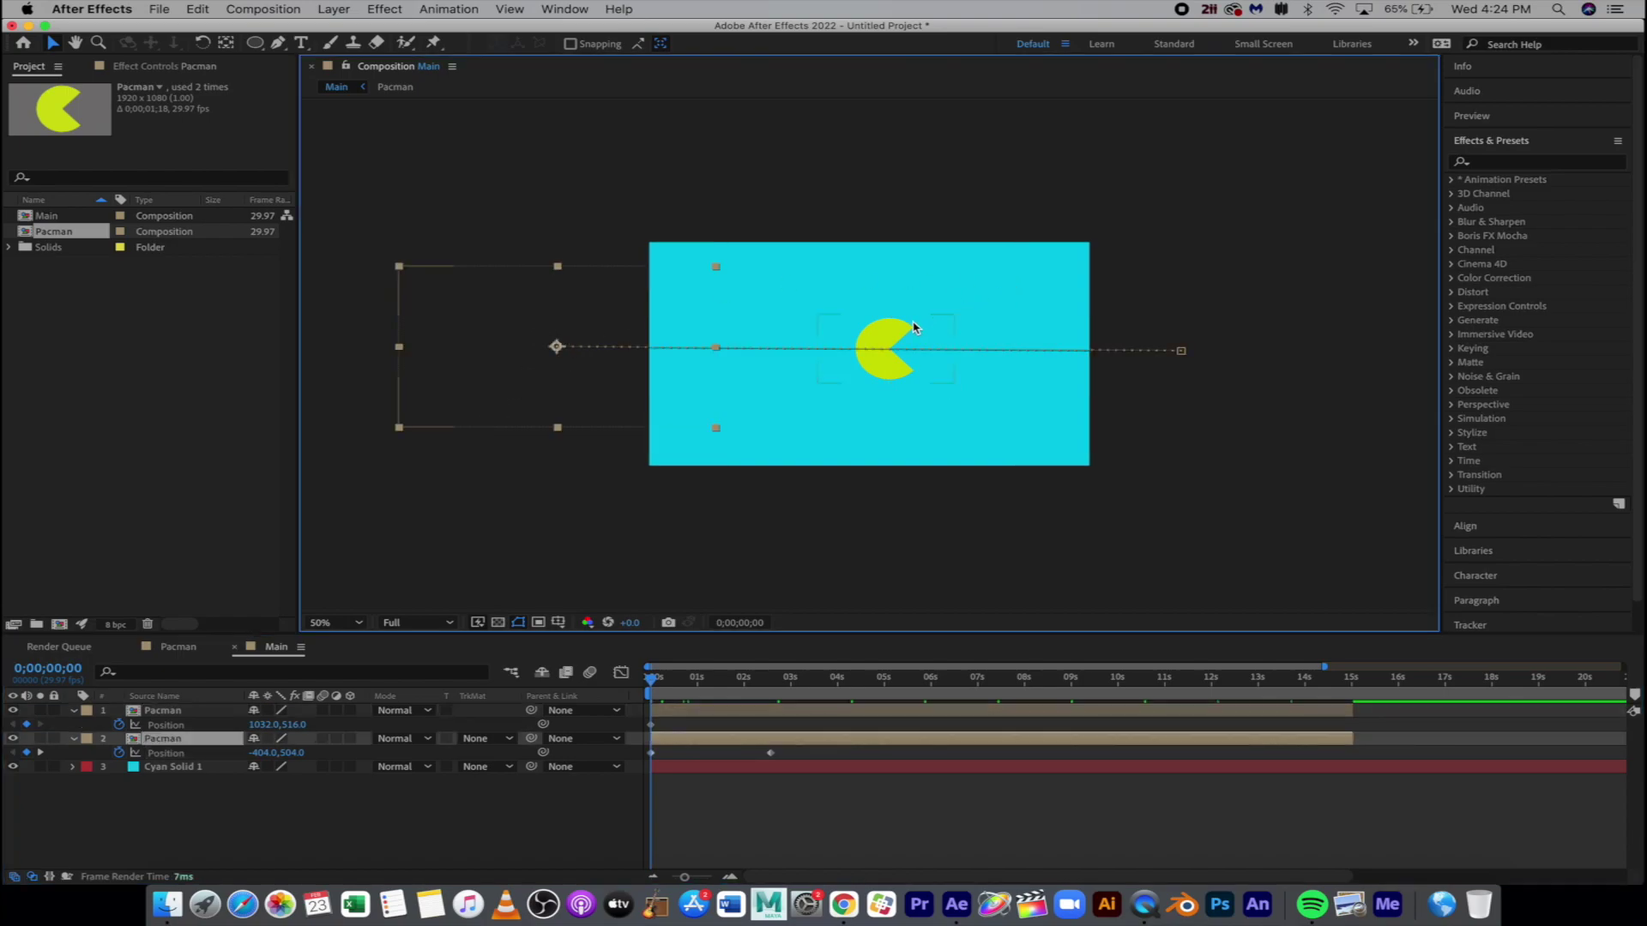
pyautogui.moveTo(890, 343); pyautogui.dragTo(590, 425)
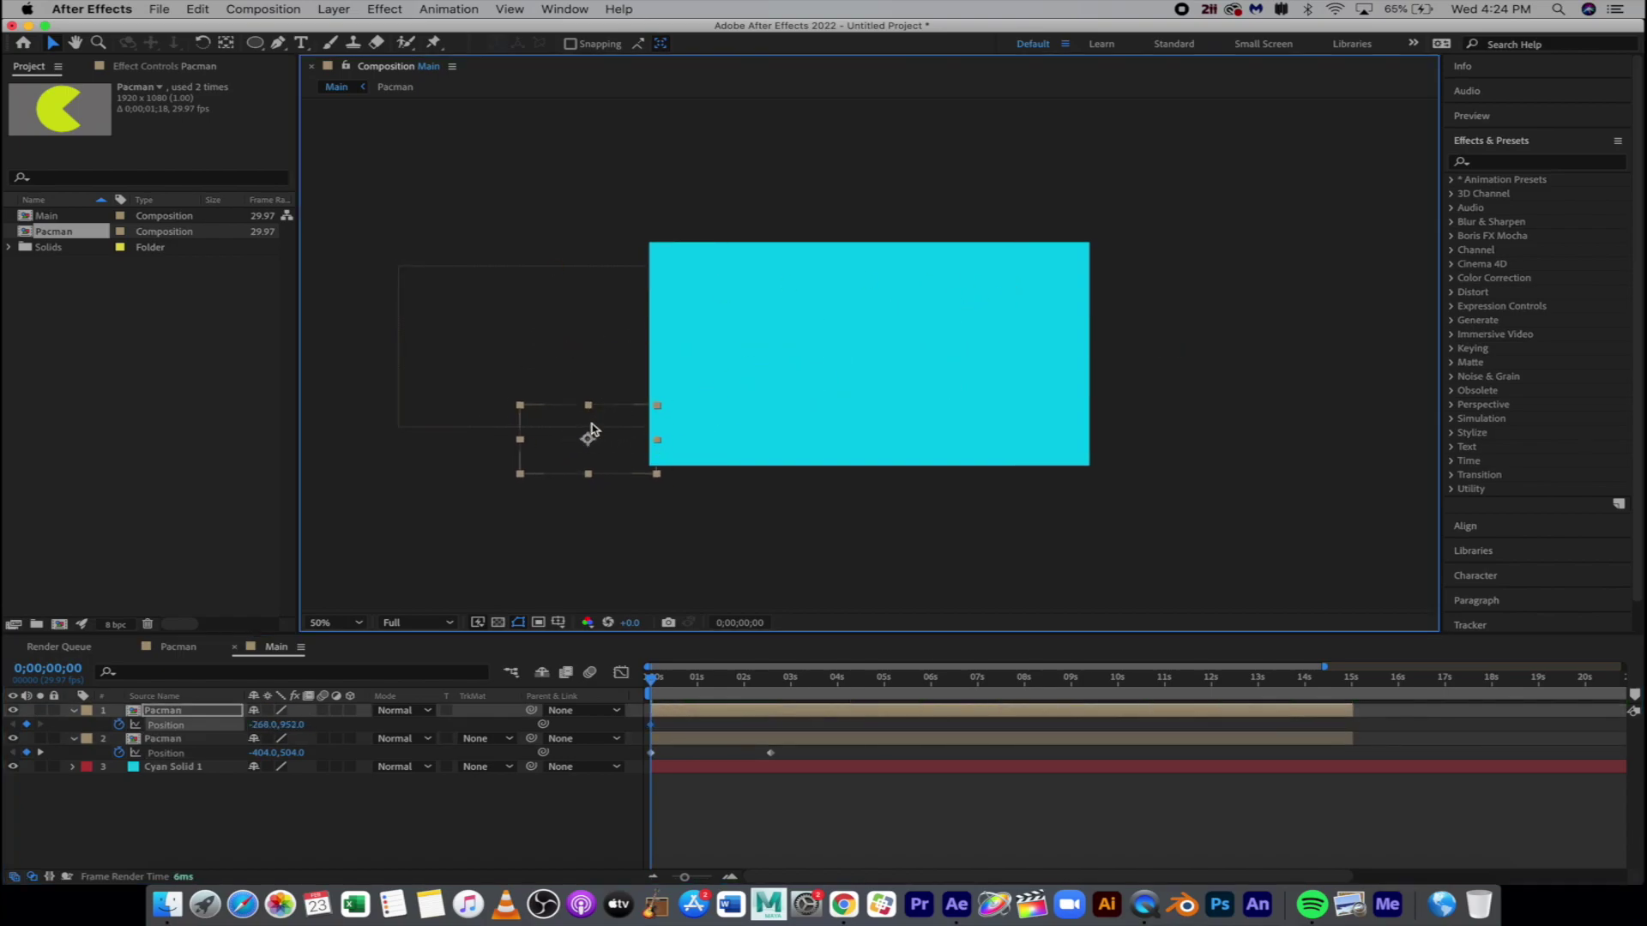
# Step: Set its end Position past the solid's right edge at about 0;00;03;28 and check the motion
pyautogui.moveTo(654, 679); pyautogui.dragTo(836, 678)
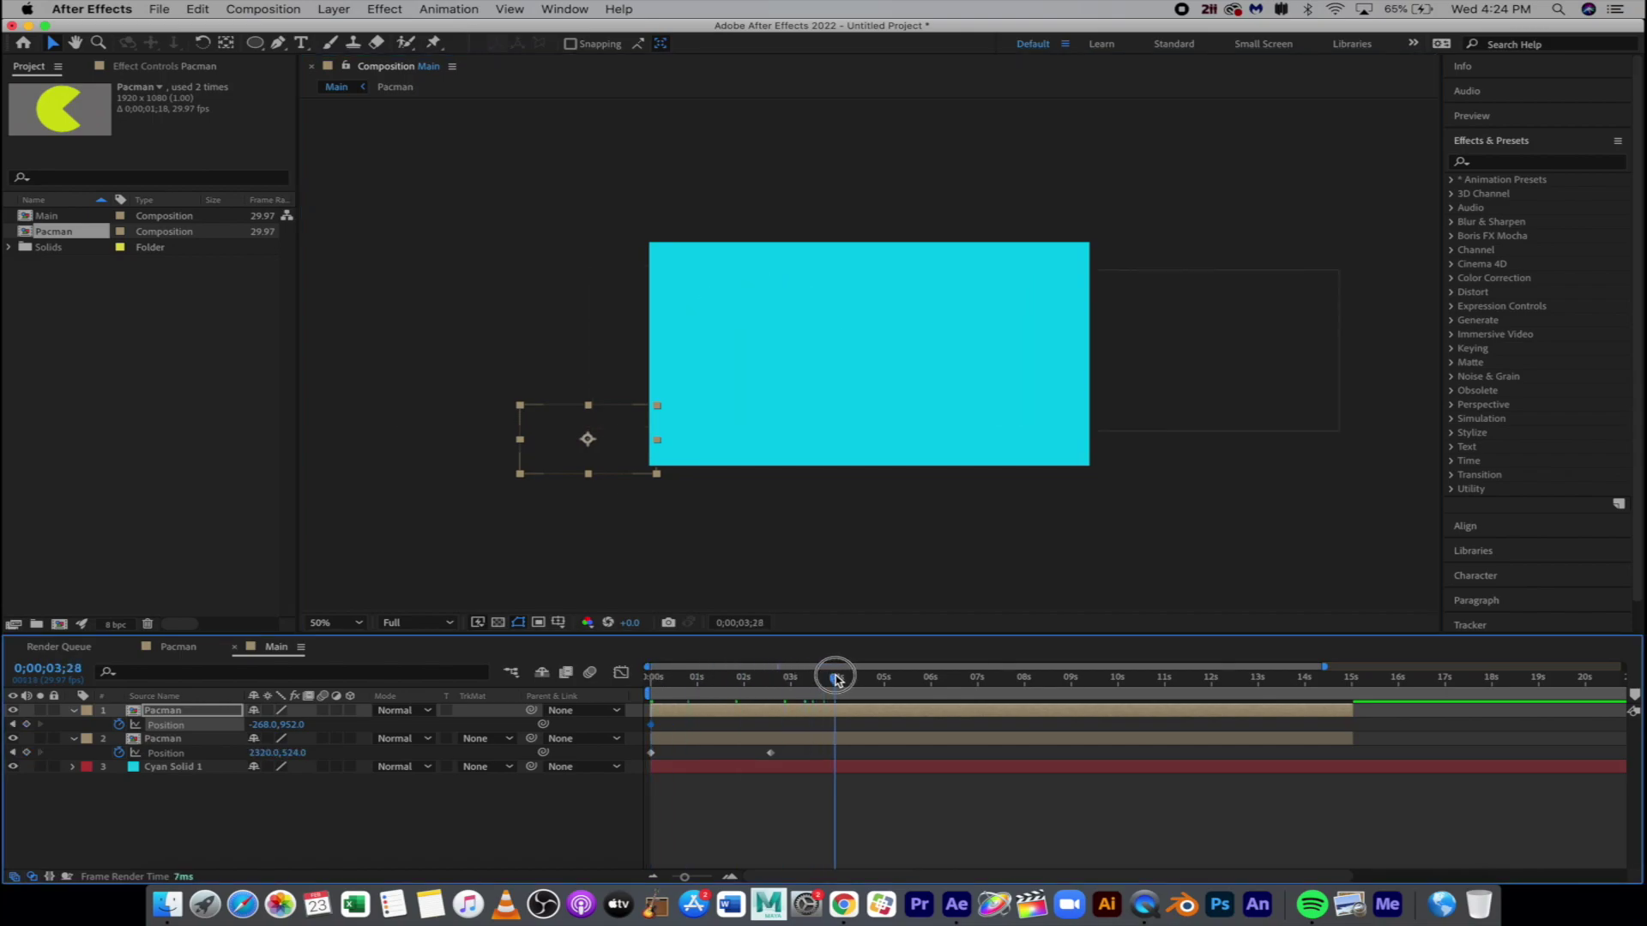
pyautogui.moveTo(618, 452); pyautogui.dragTo(1198, 451)
pyautogui.click(684, 679)
pyautogui.moveTo(684, 679); pyautogui.dragTo(628, 696)
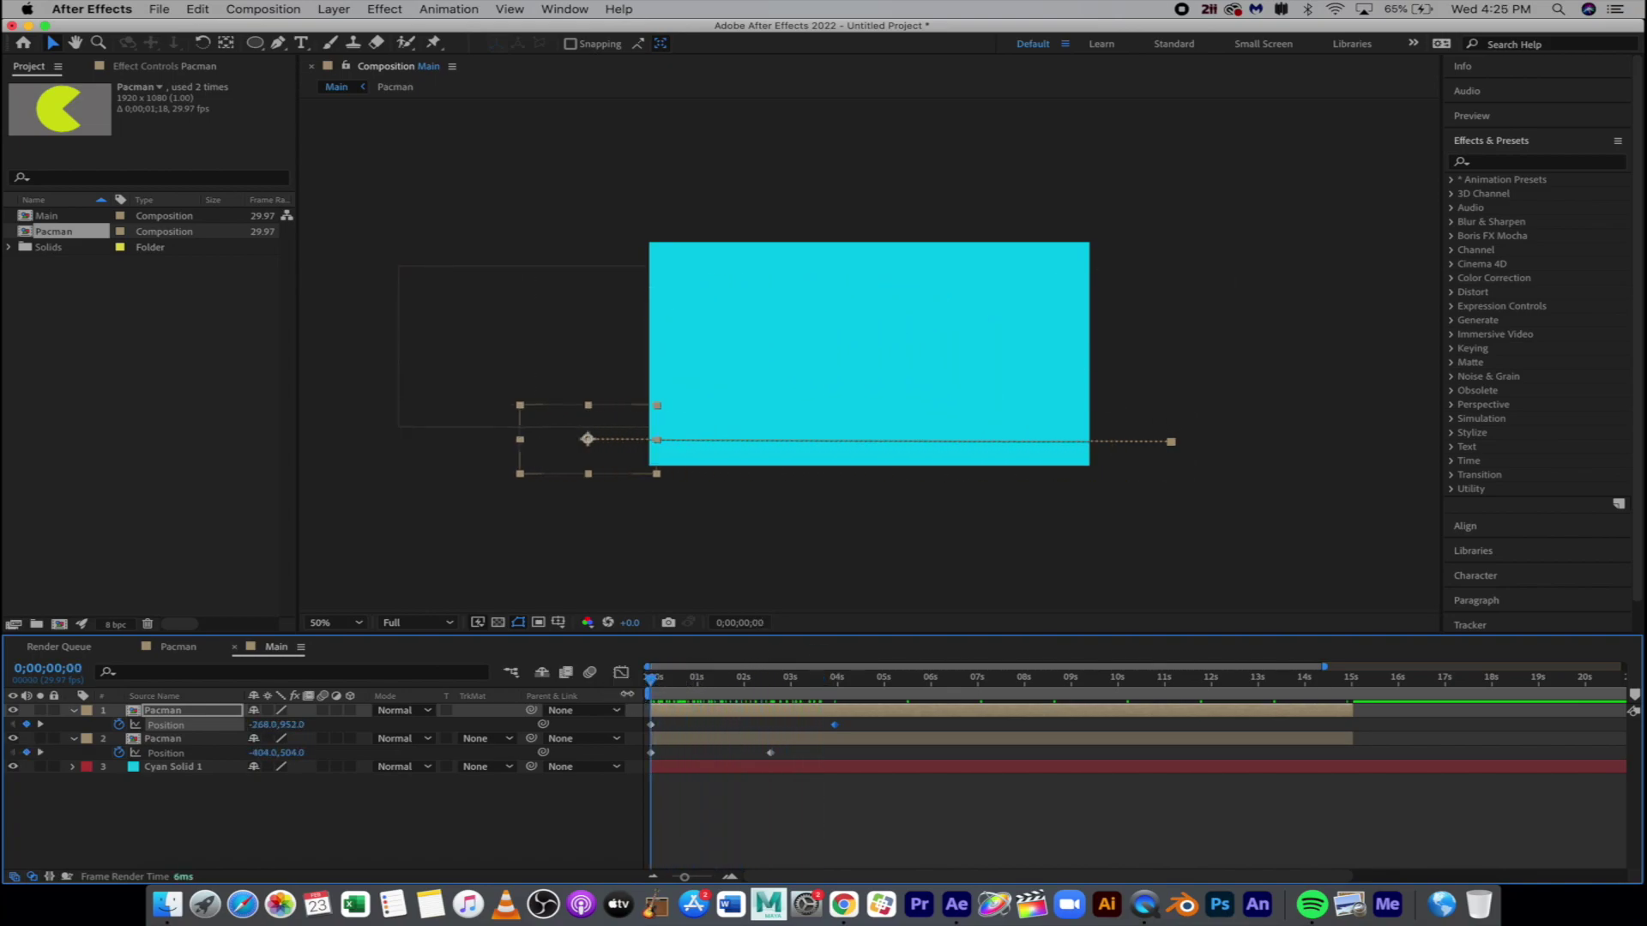
pyautogui.click(235, 780)
pyautogui.click(163, 711)
# Step: Duplicate the small Pacman, clear its Position animation, centre it at 1000,440, and flip it left
pyautogui.press('super+d')
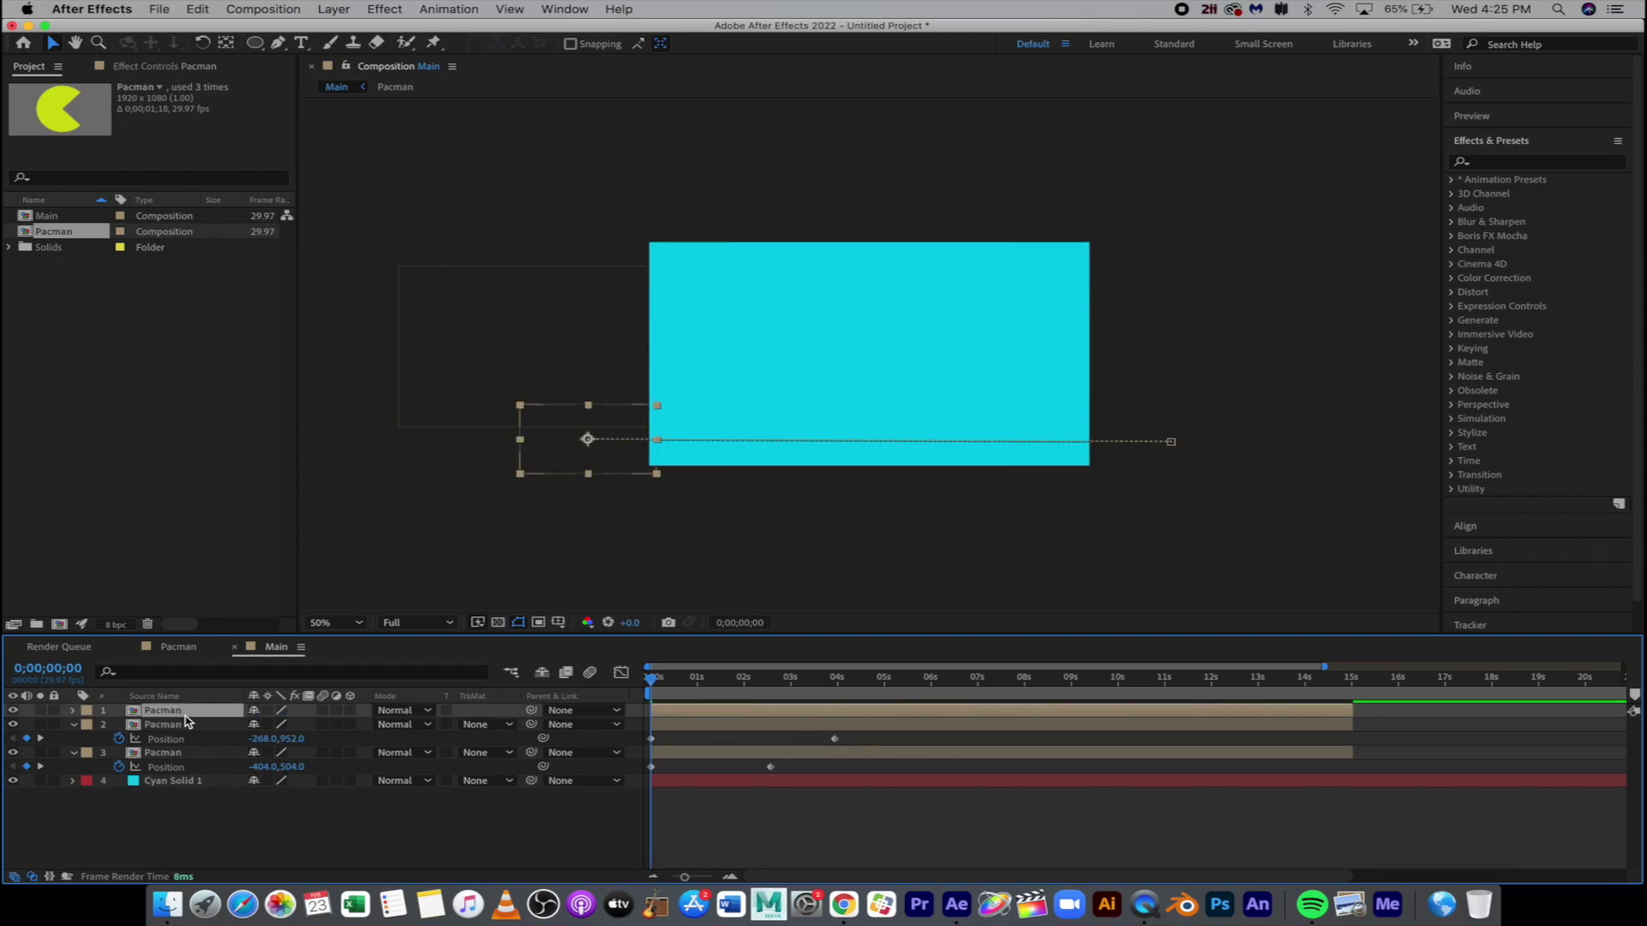
pyautogui.press('p')
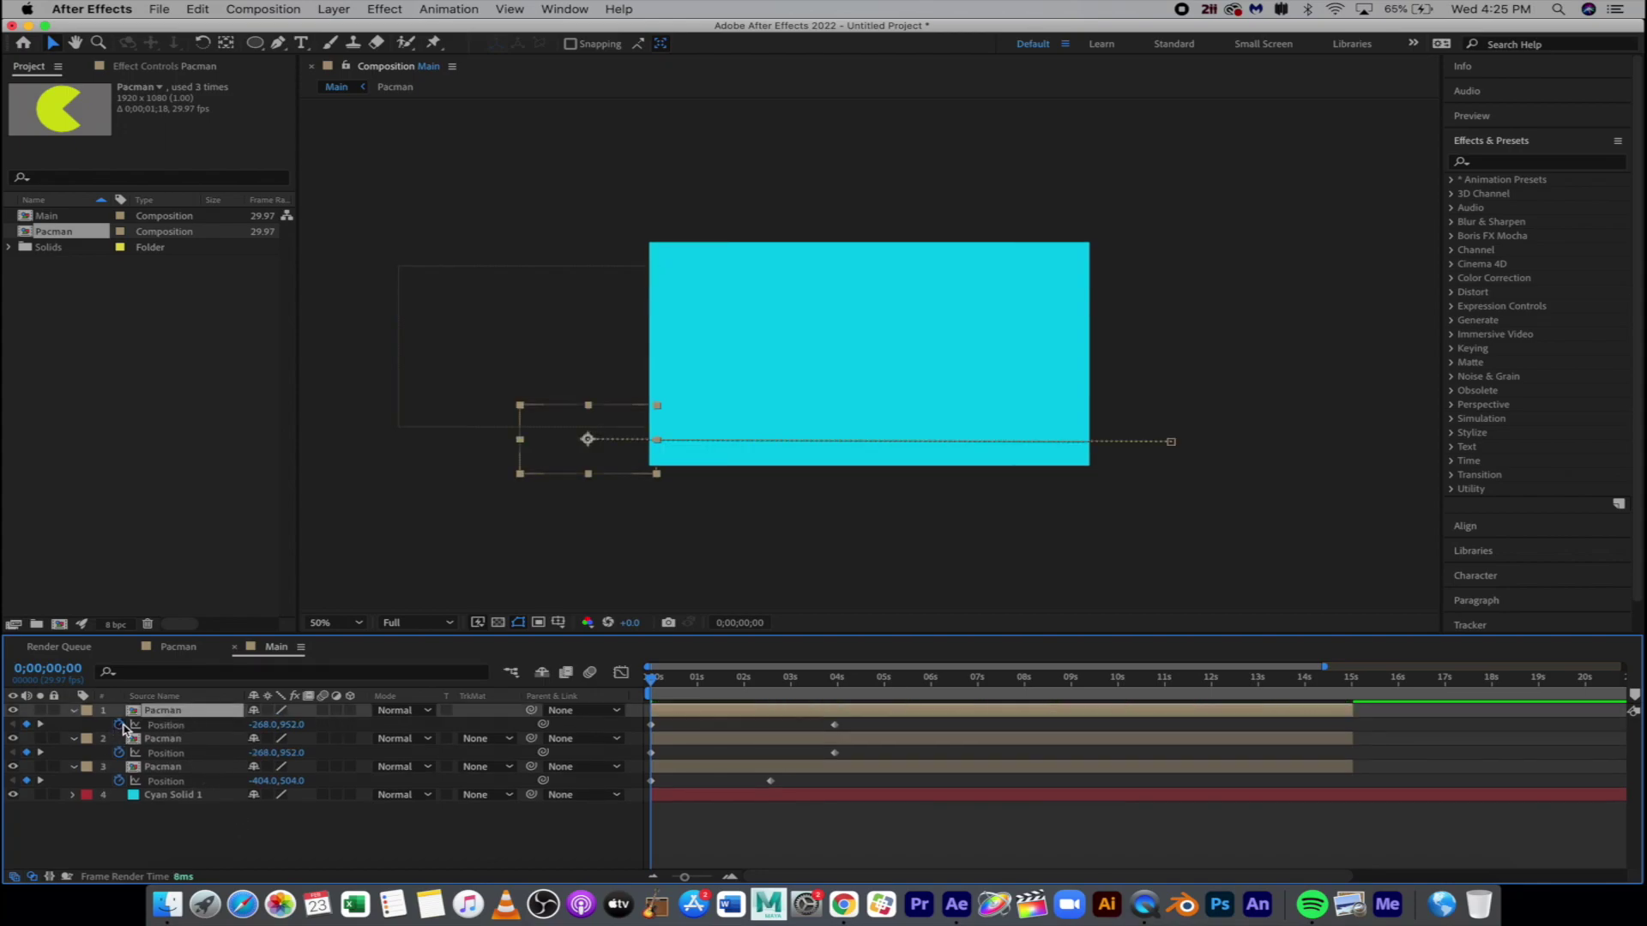
pyautogui.click(120, 725)
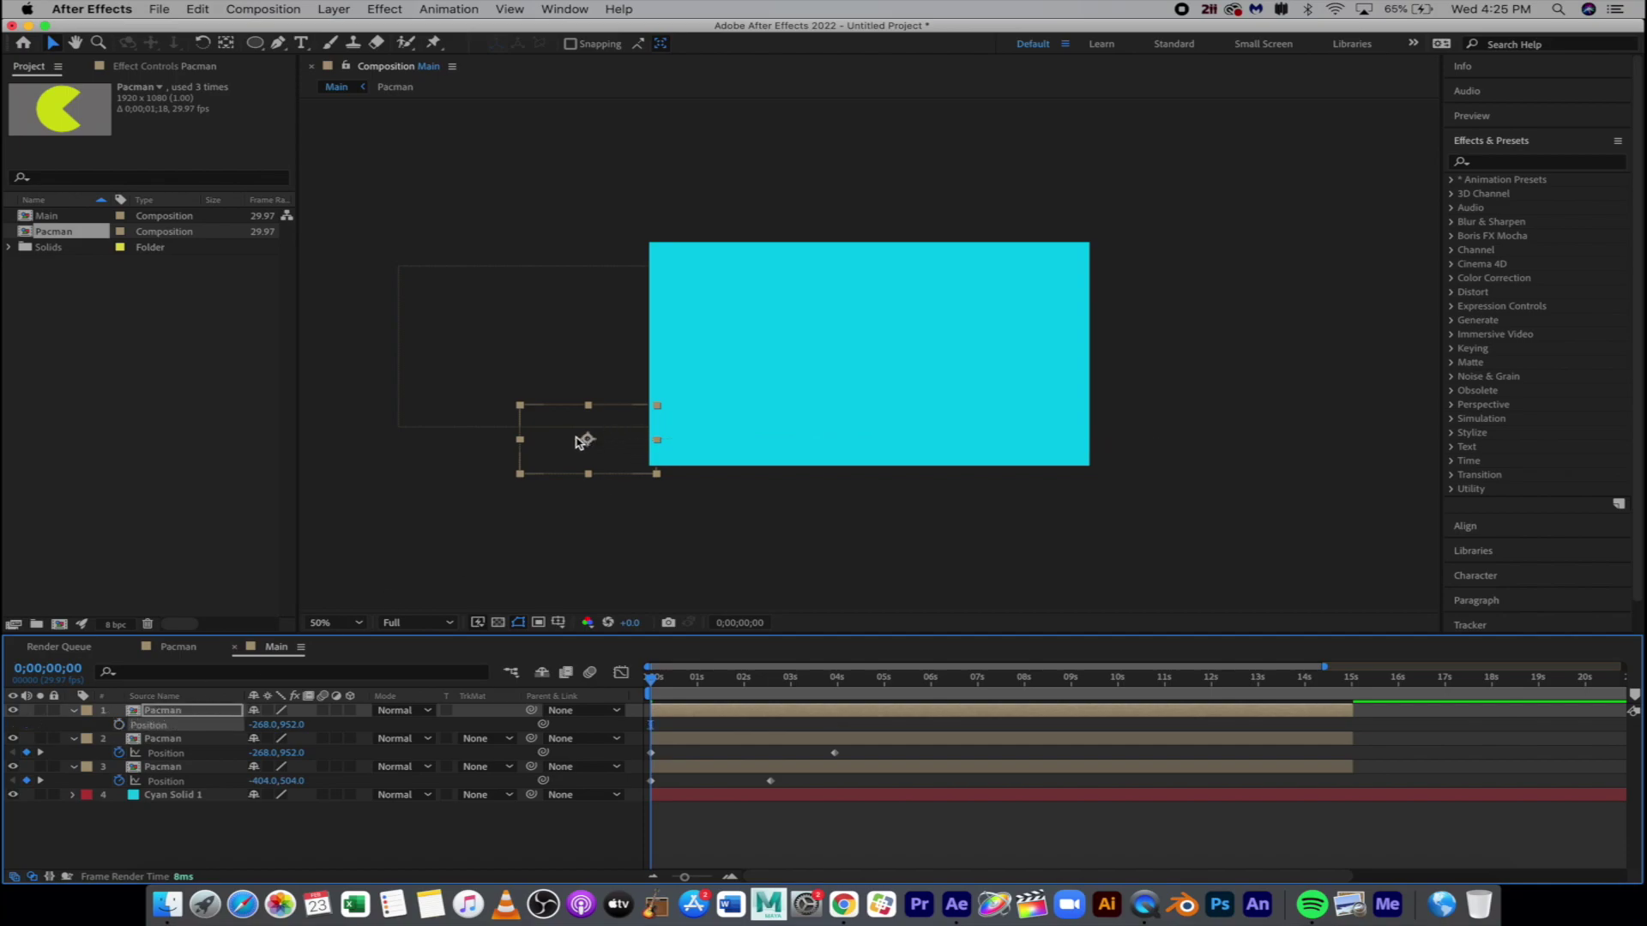
pyautogui.moveTo(583, 440); pyautogui.dragTo(876, 334)
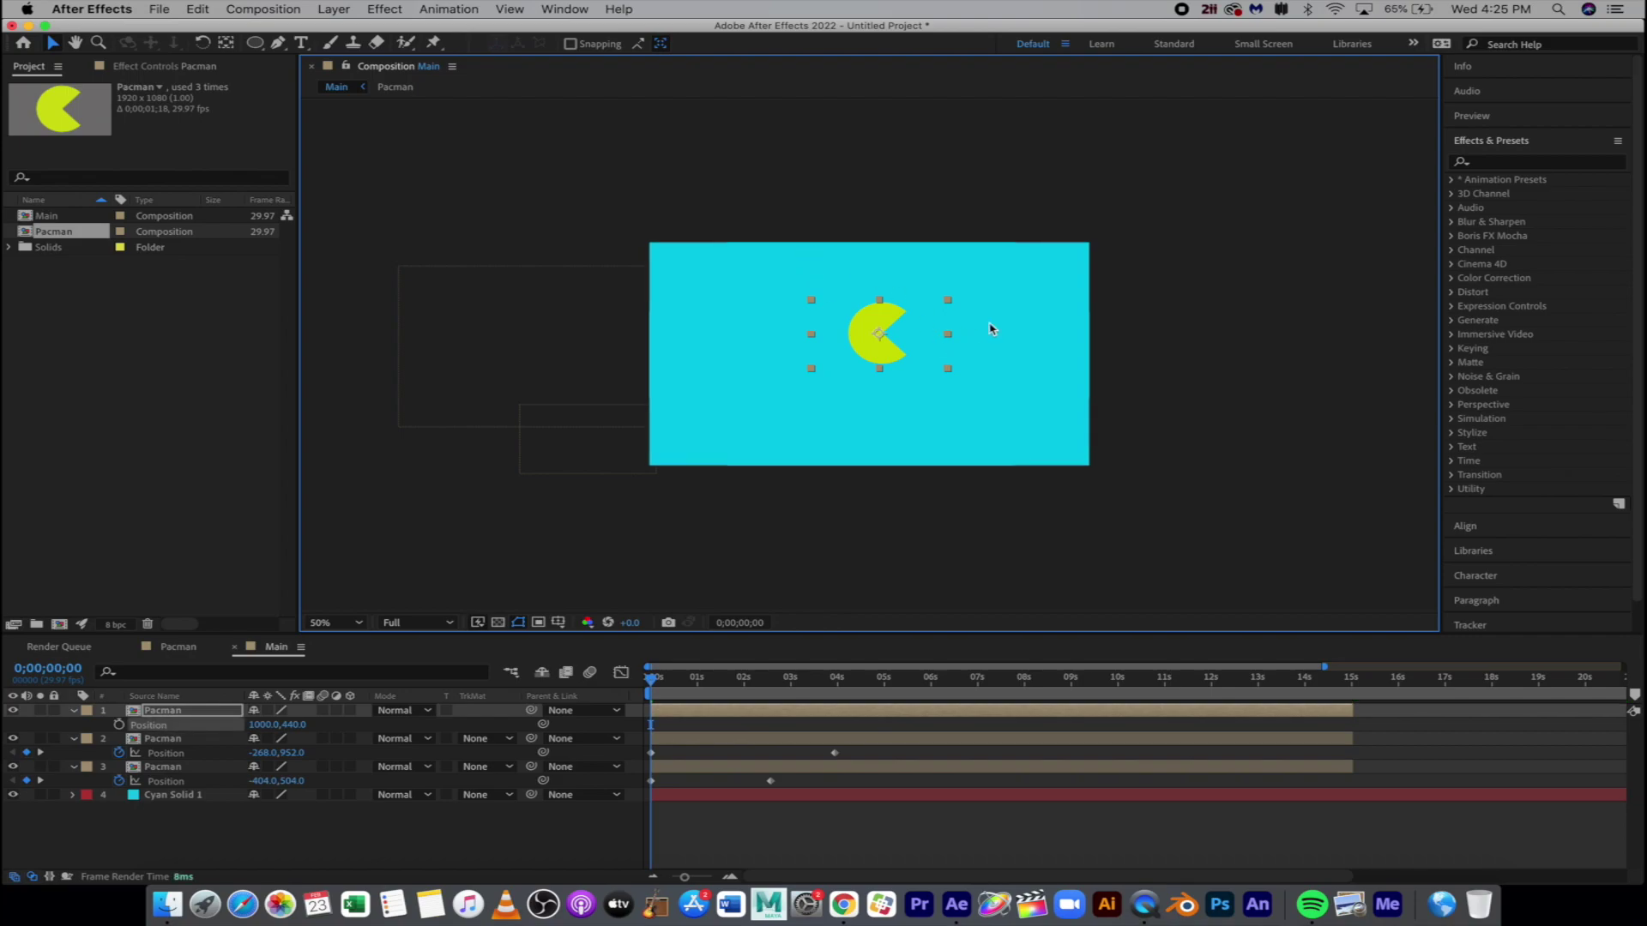
pyautogui.moveTo(948, 340); pyautogui.dragTo(820, 351)
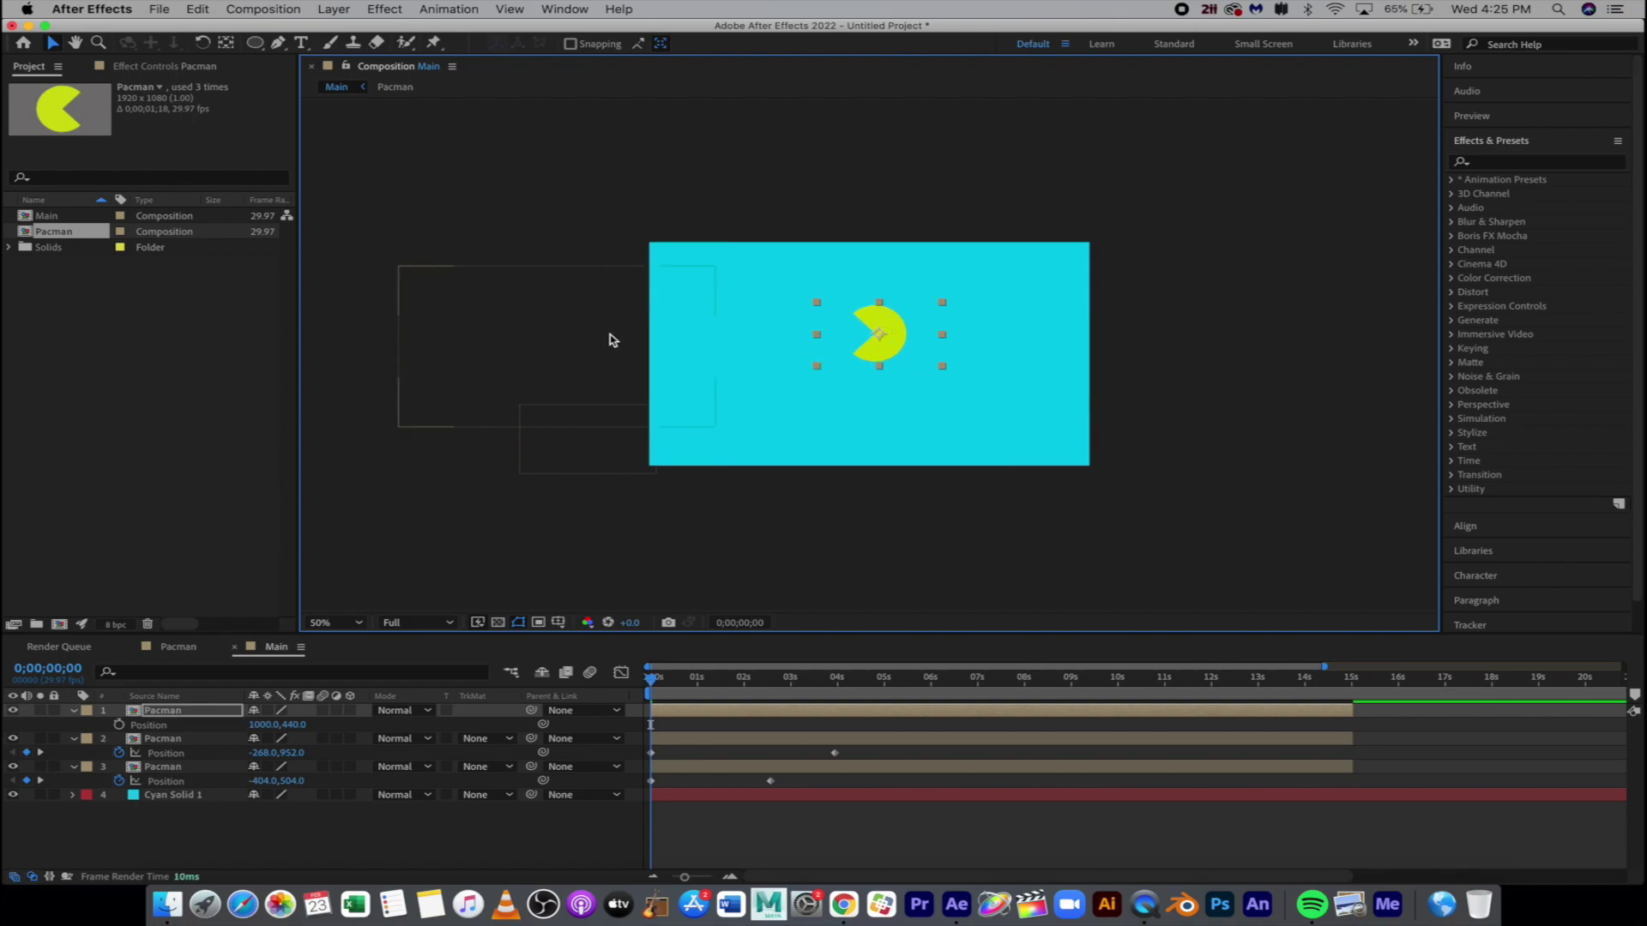
# Step: Keyframe the flipped copy from 2028,180 off the right to -120,156 off the left by 0;00;04;28
pyautogui.click(119, 725)
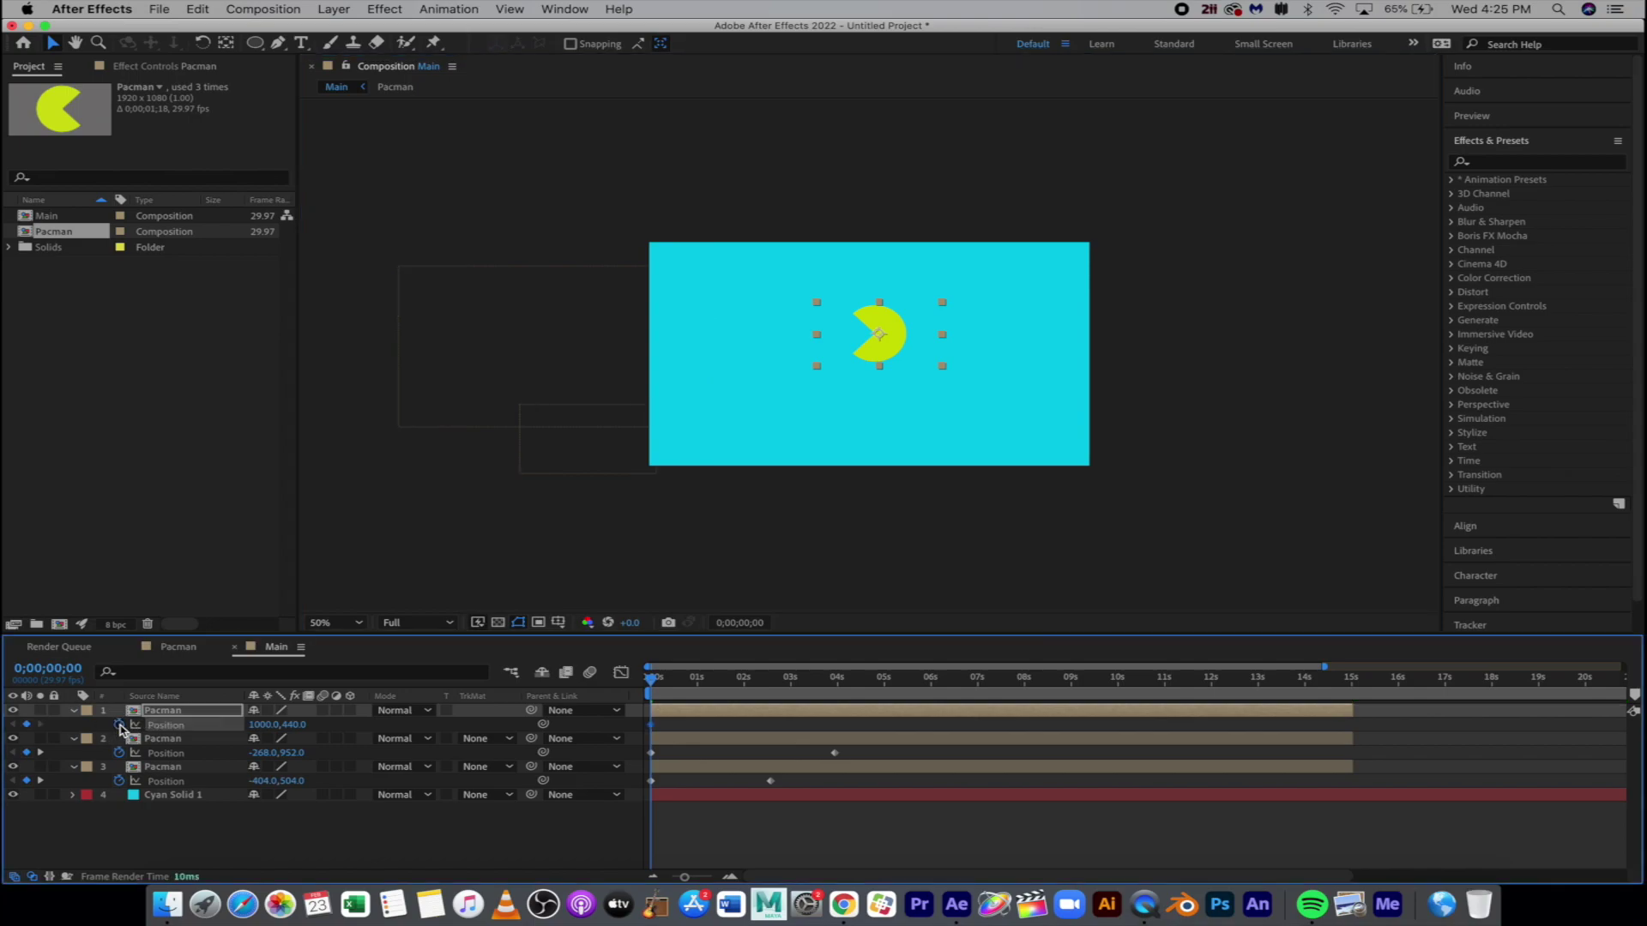
pyautogui.moveTo(922, 310); pyautogui.dragTo(1131, 265)
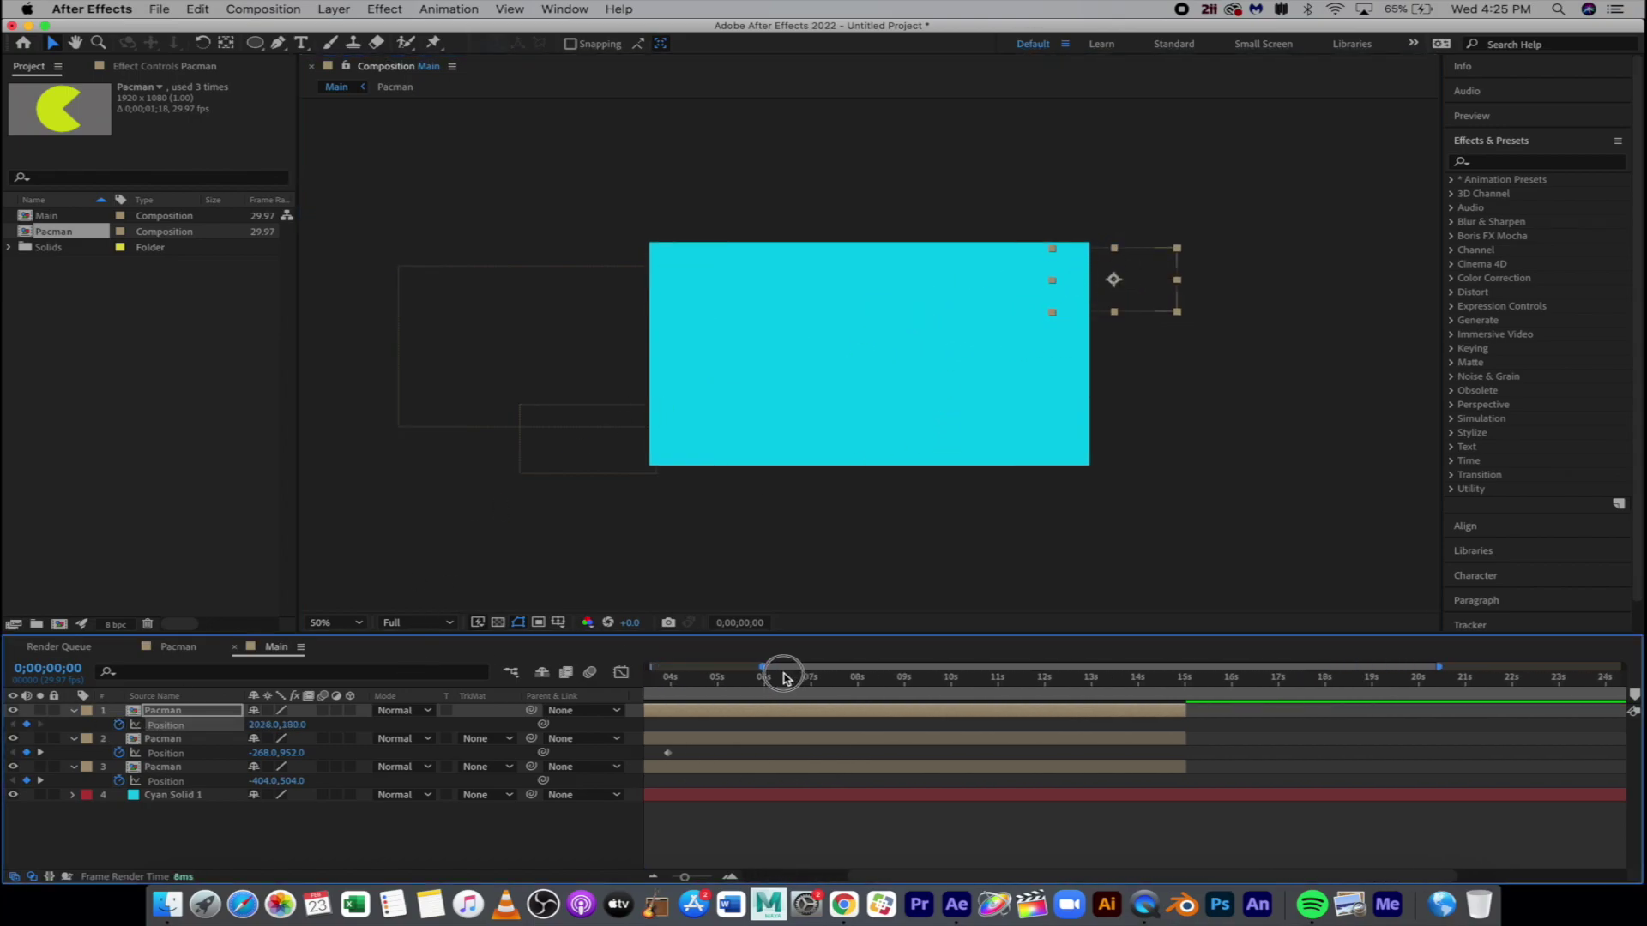
pyautogui.click(599, 686)
pyautogui.moveTo(724, 682); pyautogui.dragTo(883, 678)
pyautogui.moveTo(1128, 273); pyautogui.dragTo(613, 273)
pyautogui.moveTo(657, 677); pyautogui.dragTo(620, 677)
# Step: Duplicate the flipped copy, clear its Position keyframes, and rotate it to -41°
pyautogui.click(195, 714)
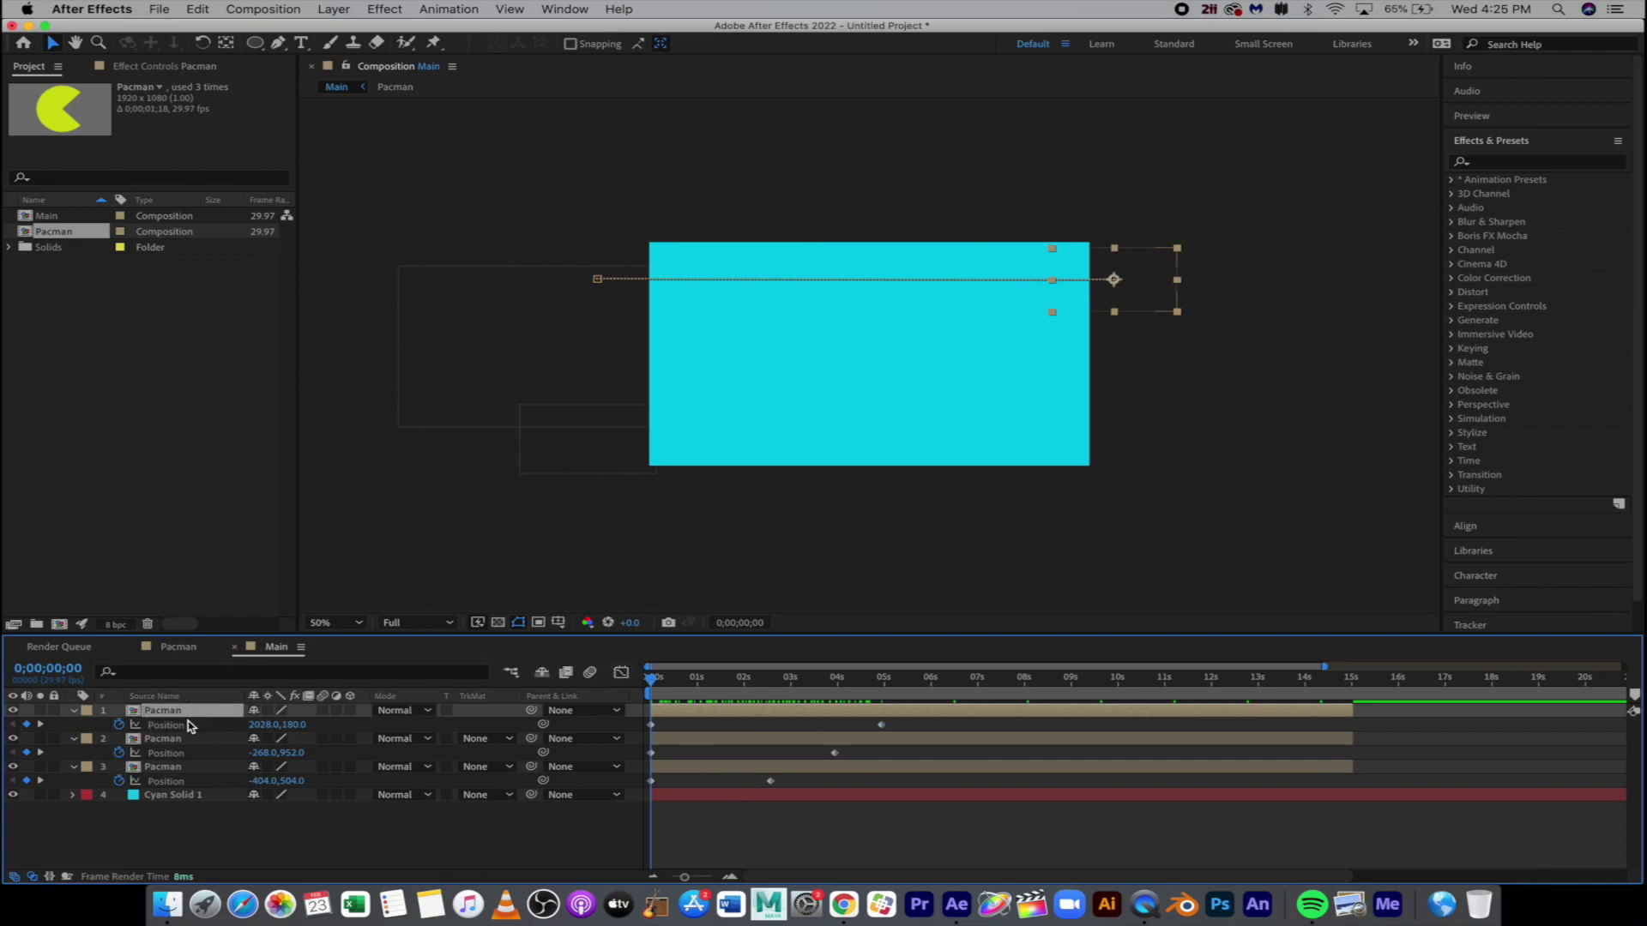
pyautogui.press('super+d')
pyautogui.press('p')
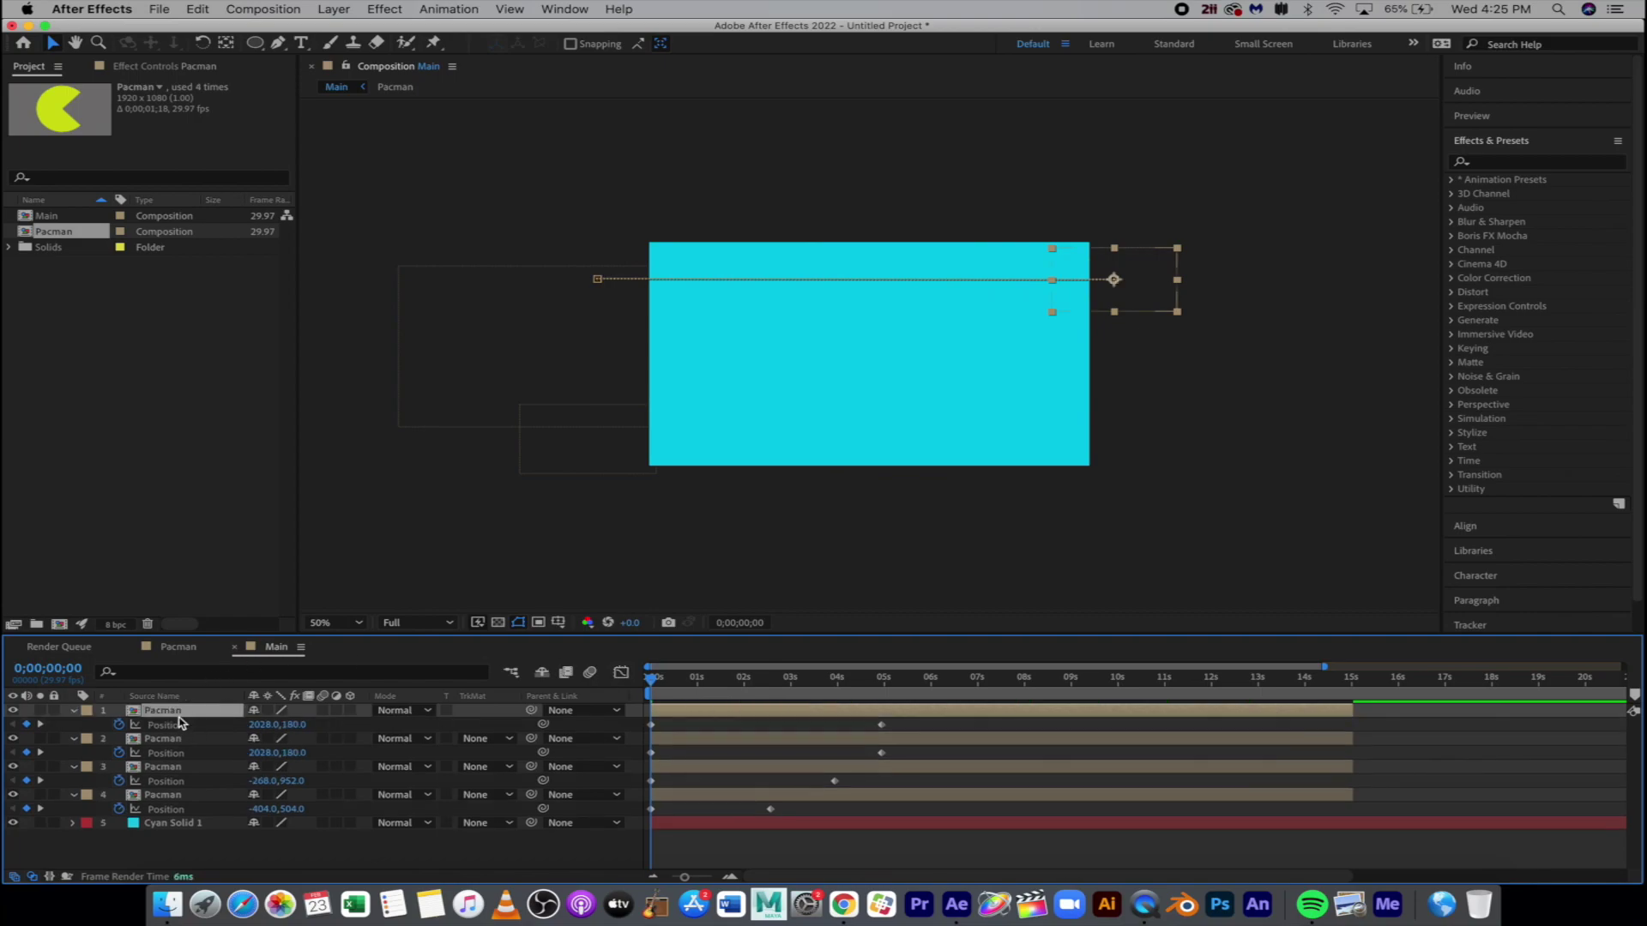
pyautogui.click(119, 725)
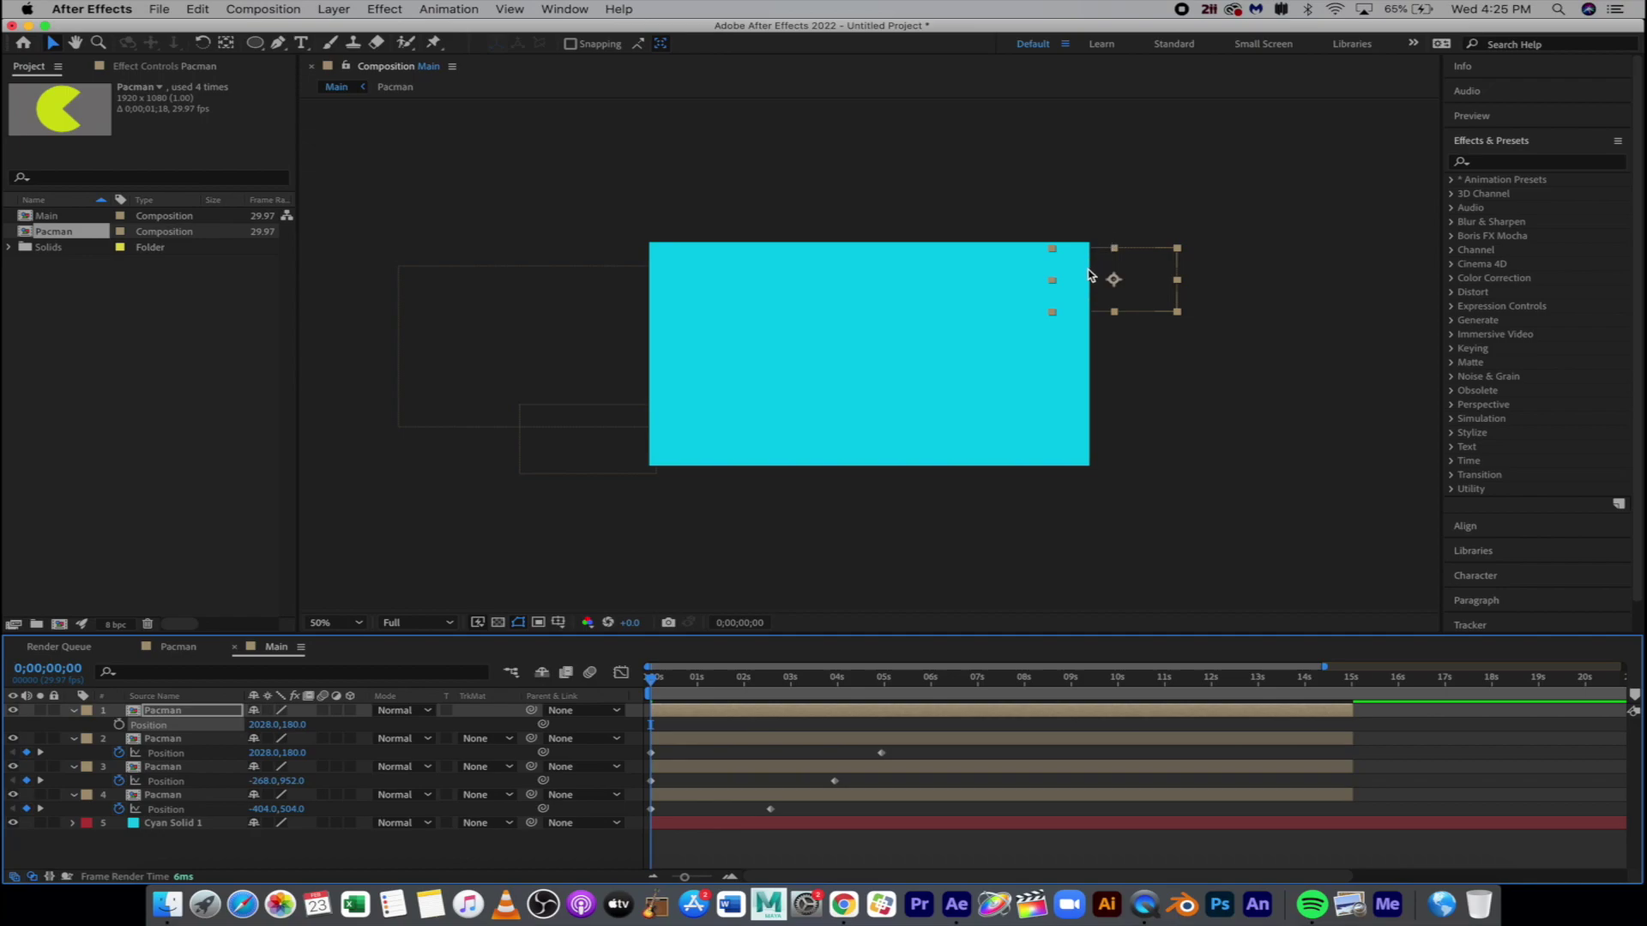
pyautogui.moveTo(1089, 275); pyautogui.dragTo(971, 311)
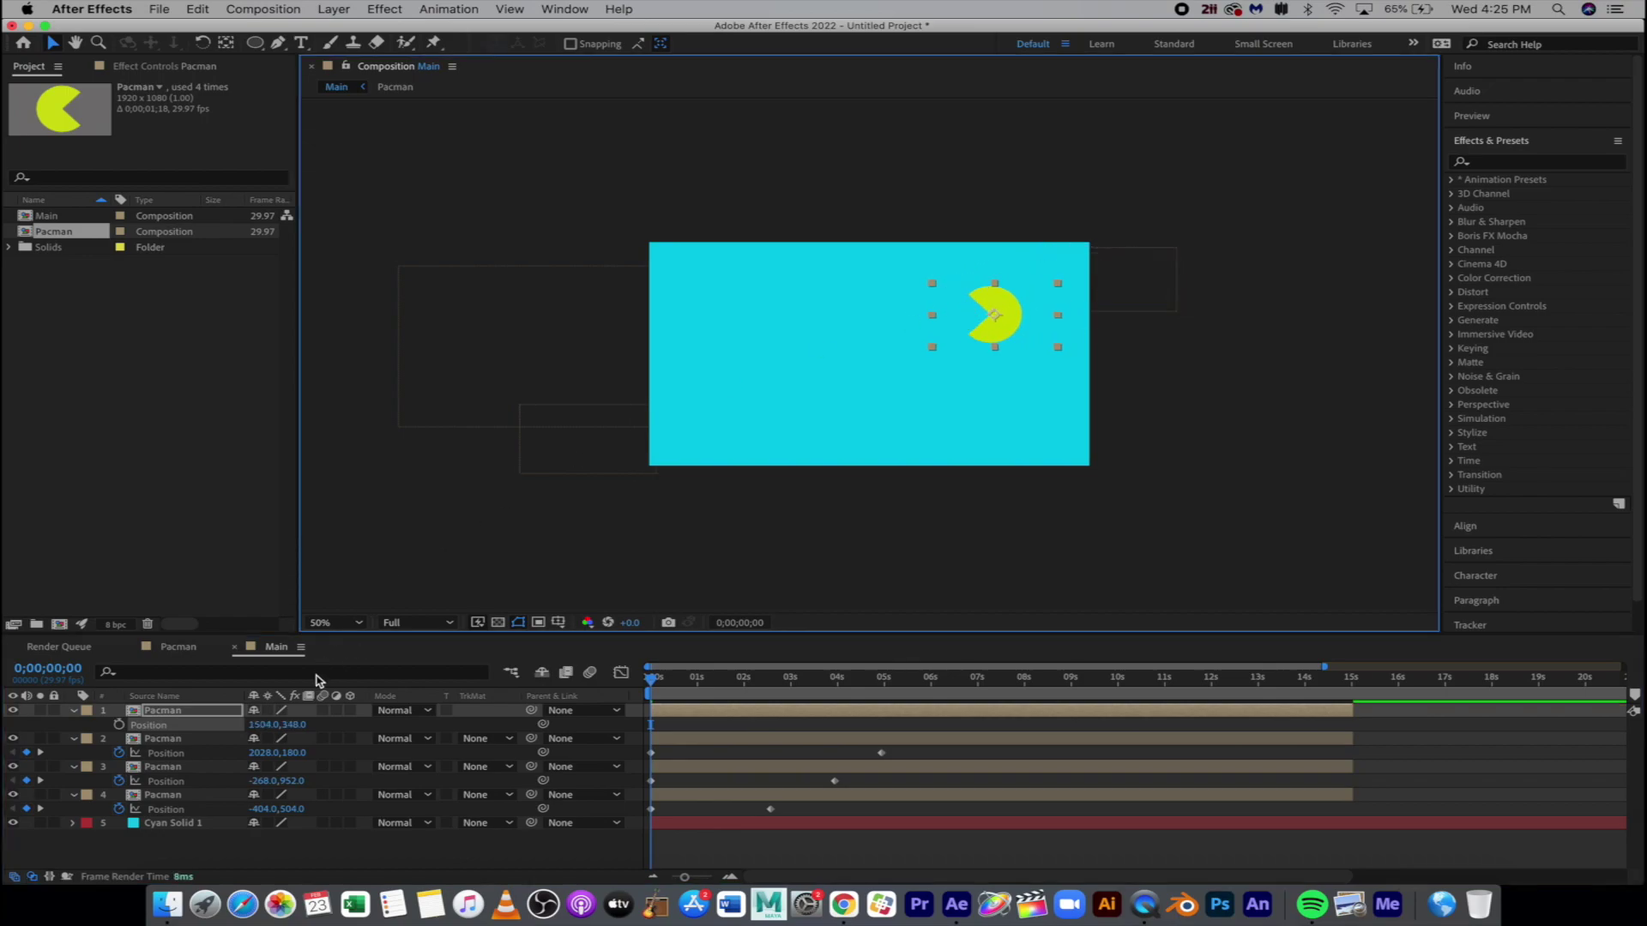
pyautogui.press('r')
pyautogui.moveTo(271, 726); pyautogui.dragTo(250, 738)
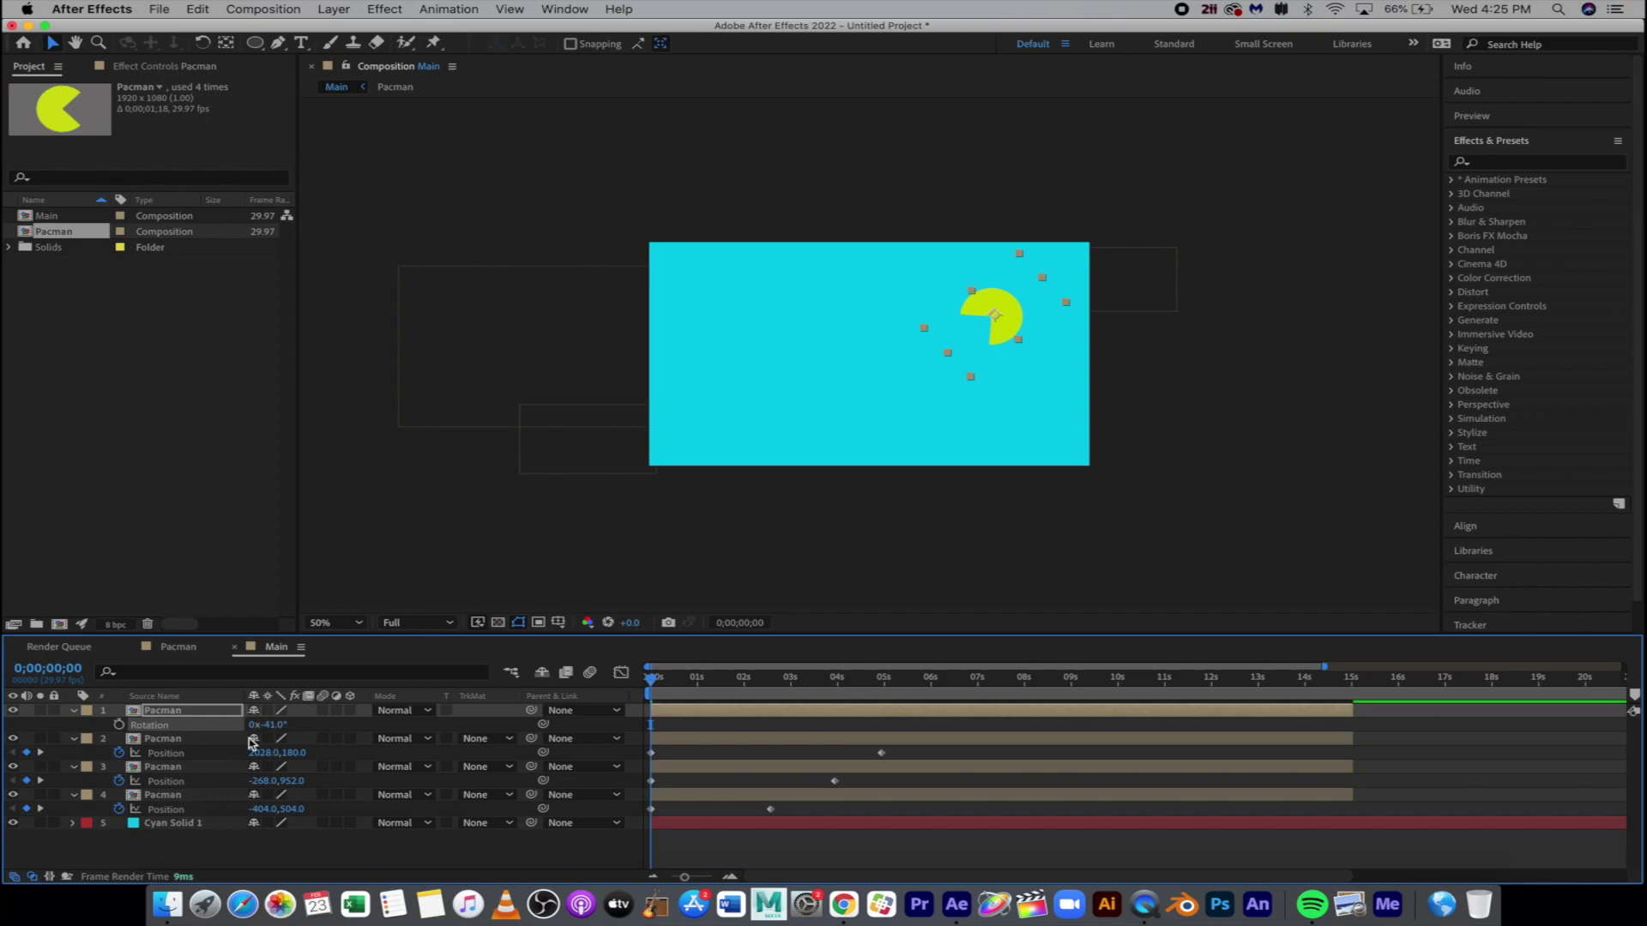
# Step: Keyframe it from 2072,-92 off top-right to -196,1264 by 0;00;05;28, then preview
pyautogui.press('p')
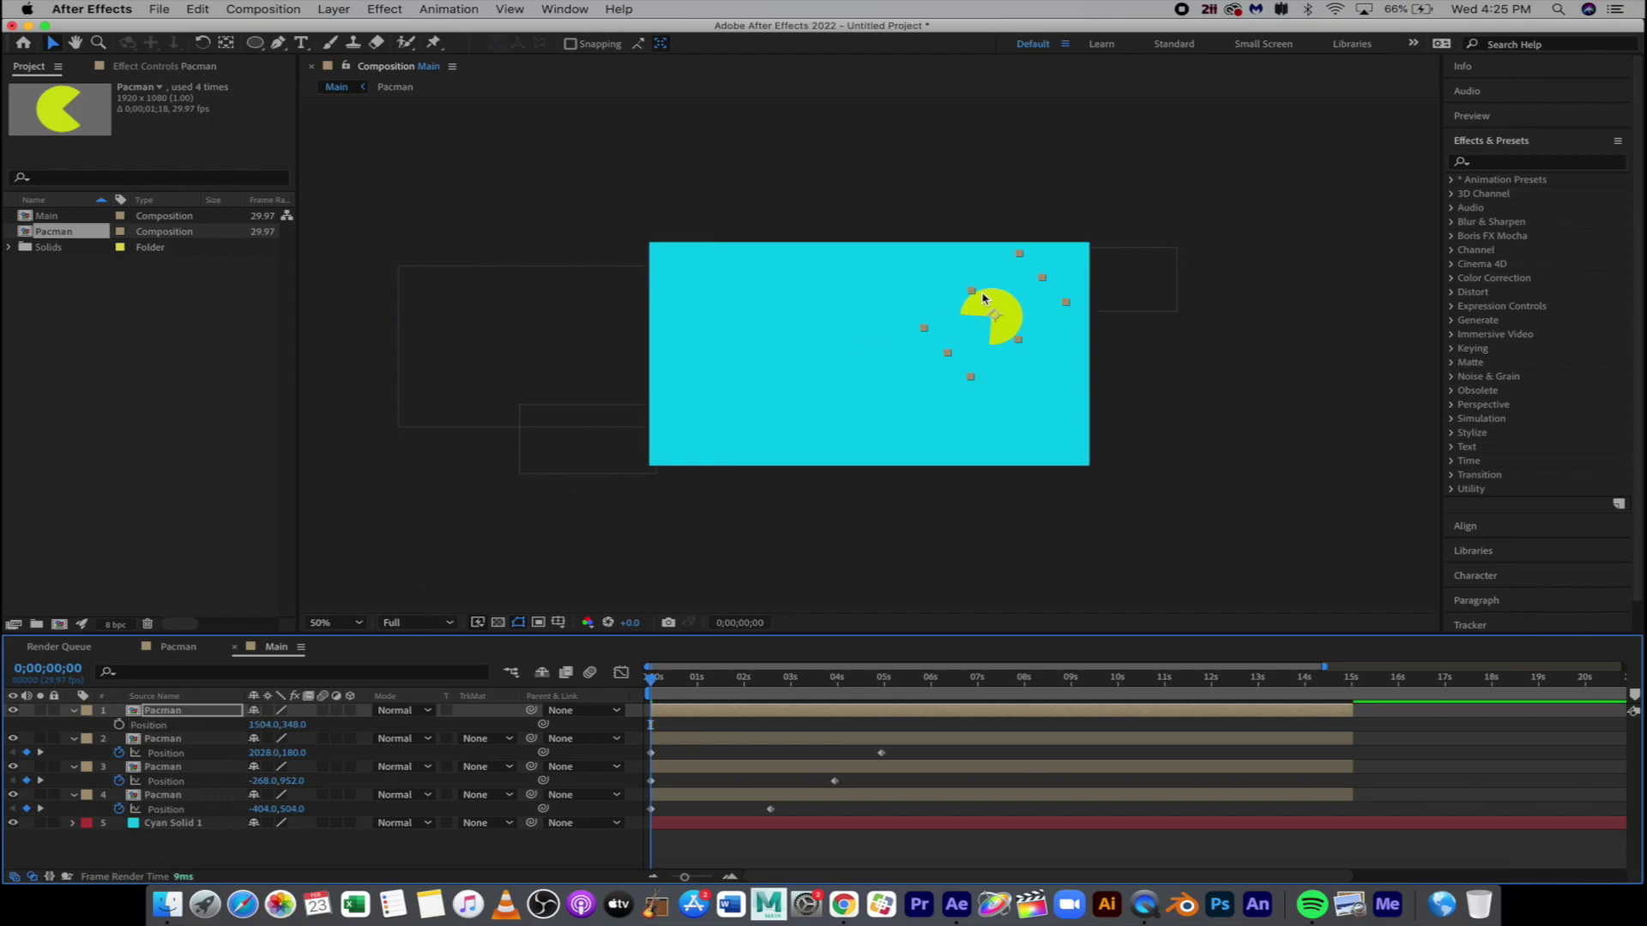
pyautogui.moveTo(984, 298); pyautogui.dragTo(1117, 206)
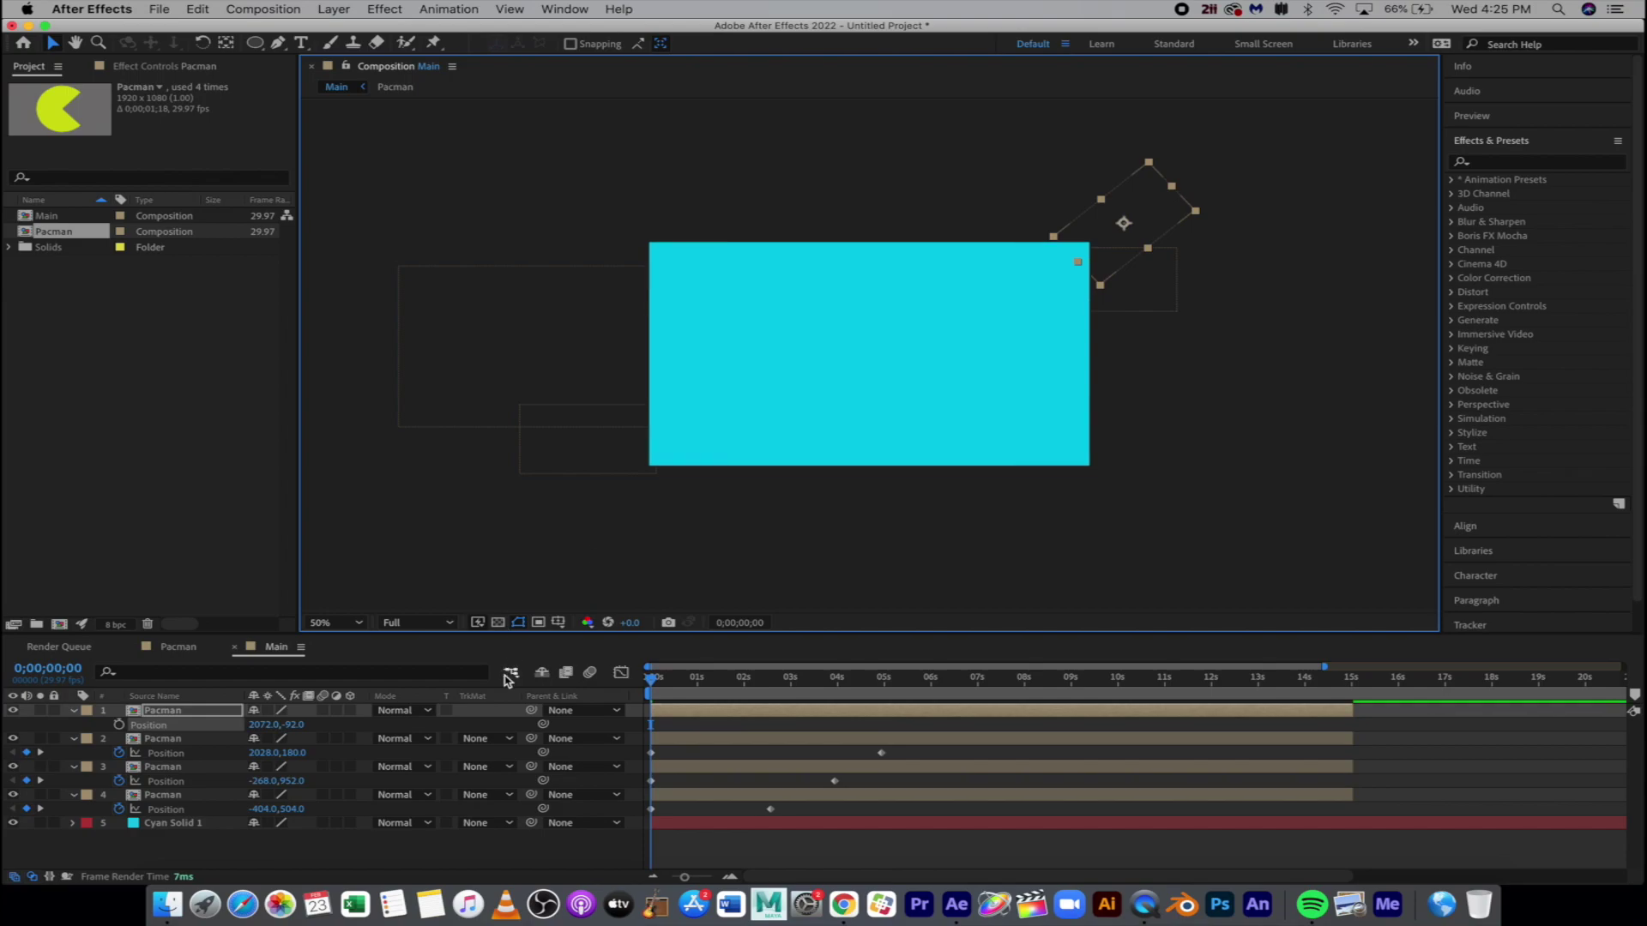
pyautogui.click(119, 724)
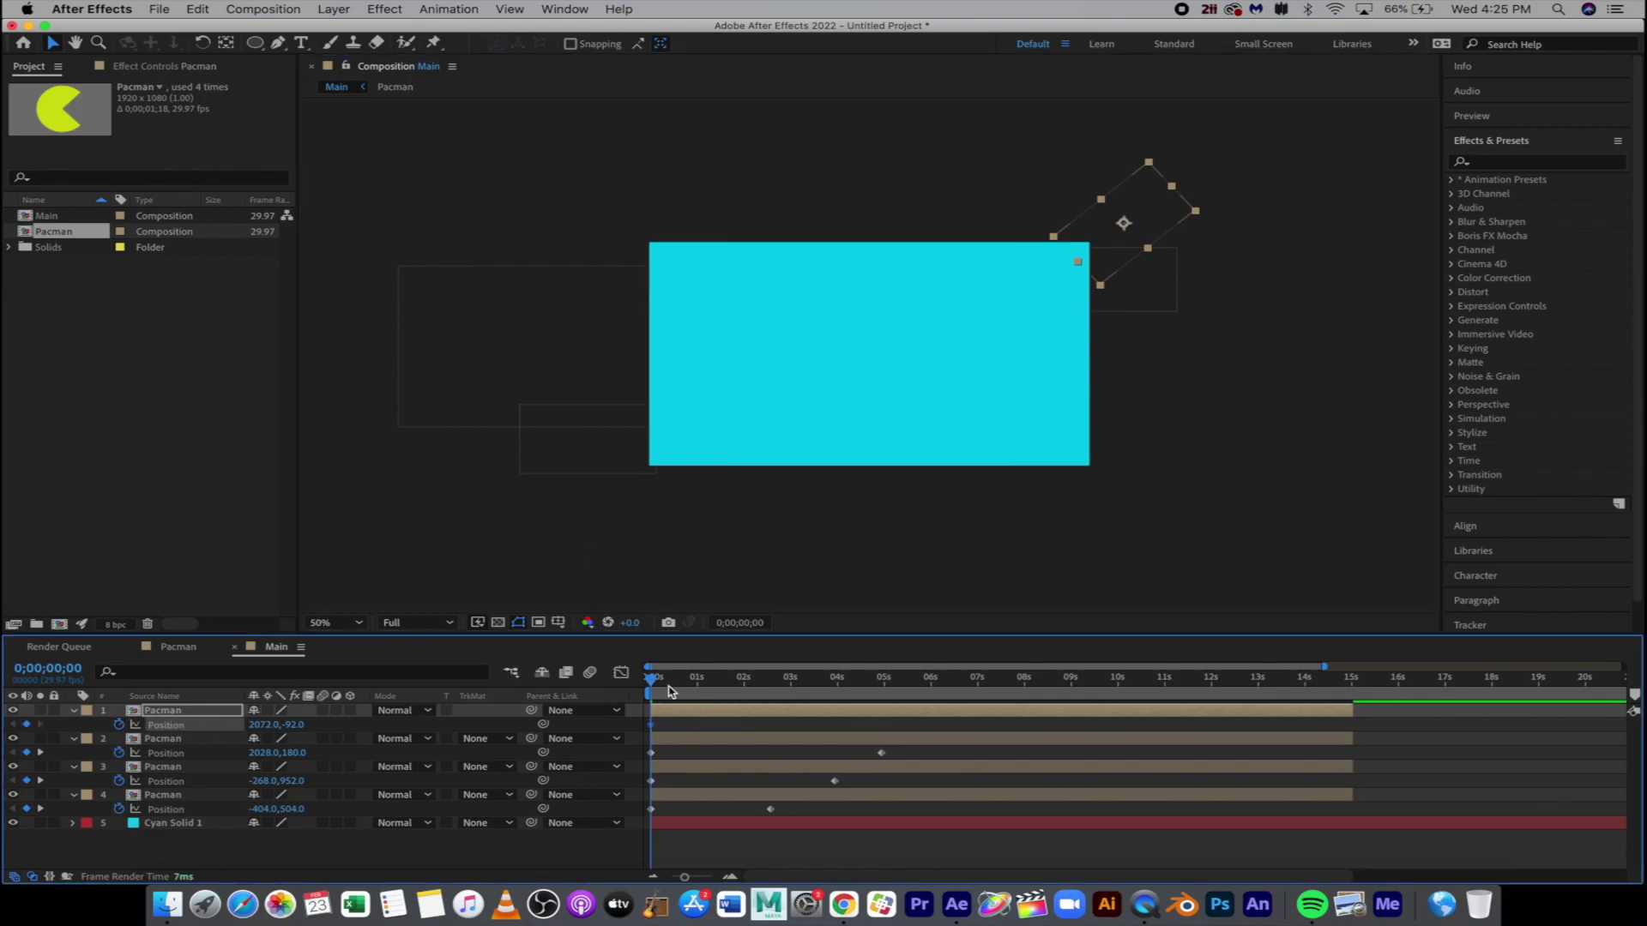
pyautogui.moveTo(650, 681); pyautogui.dragTo(929, 676)
pyautogui.moveTo(1158, 215); pyautogui.dragTo(639, 487)
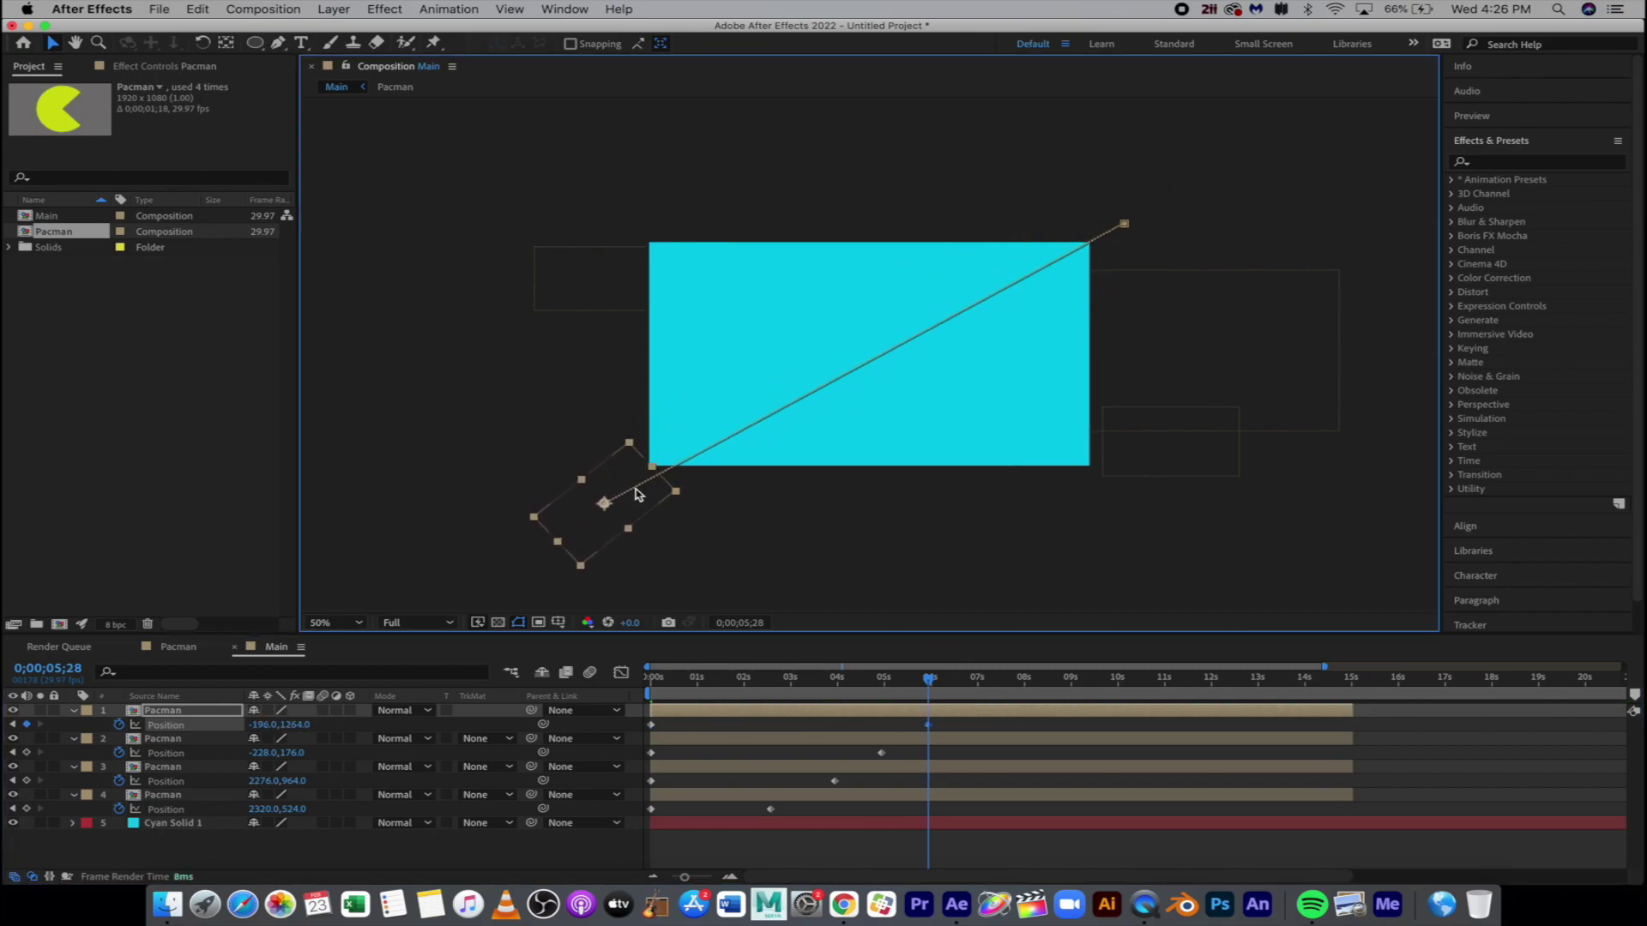
pyautogui.moveTo(680, 673); pyautogui.dragTo(617, 684)
pyautogui.press('space')
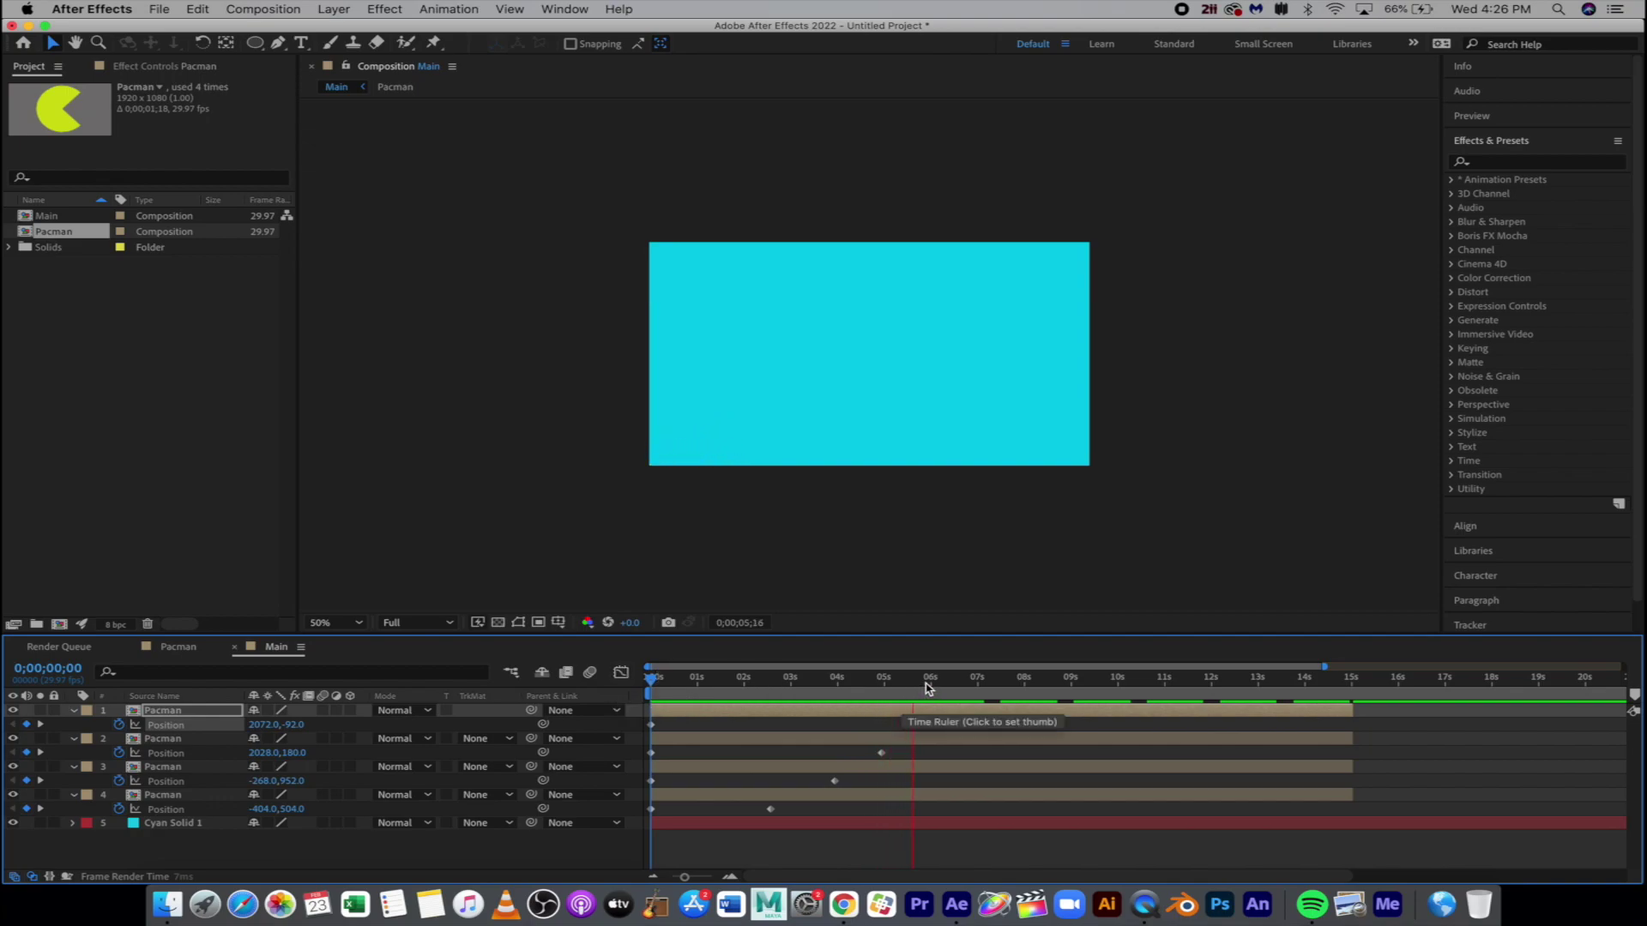
pyautogui.press('space')
pyautogui.moveTo(684, 685); pyautogui.dragTo(639, 682)
pyautogui.press('space')
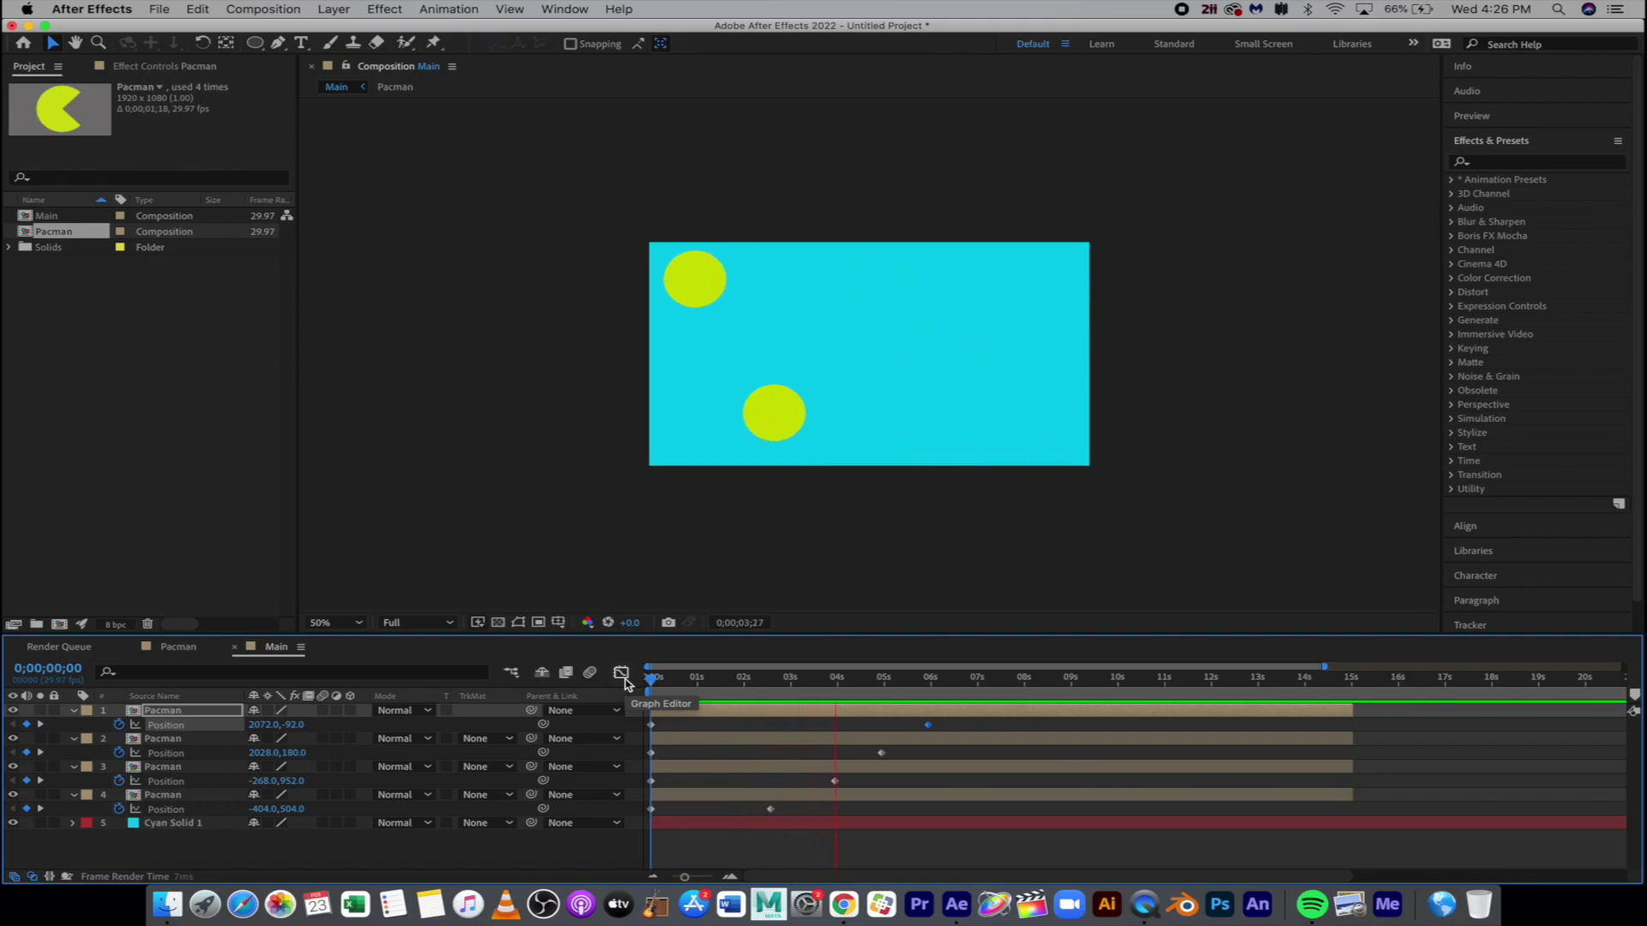
pyautogui.press('space')
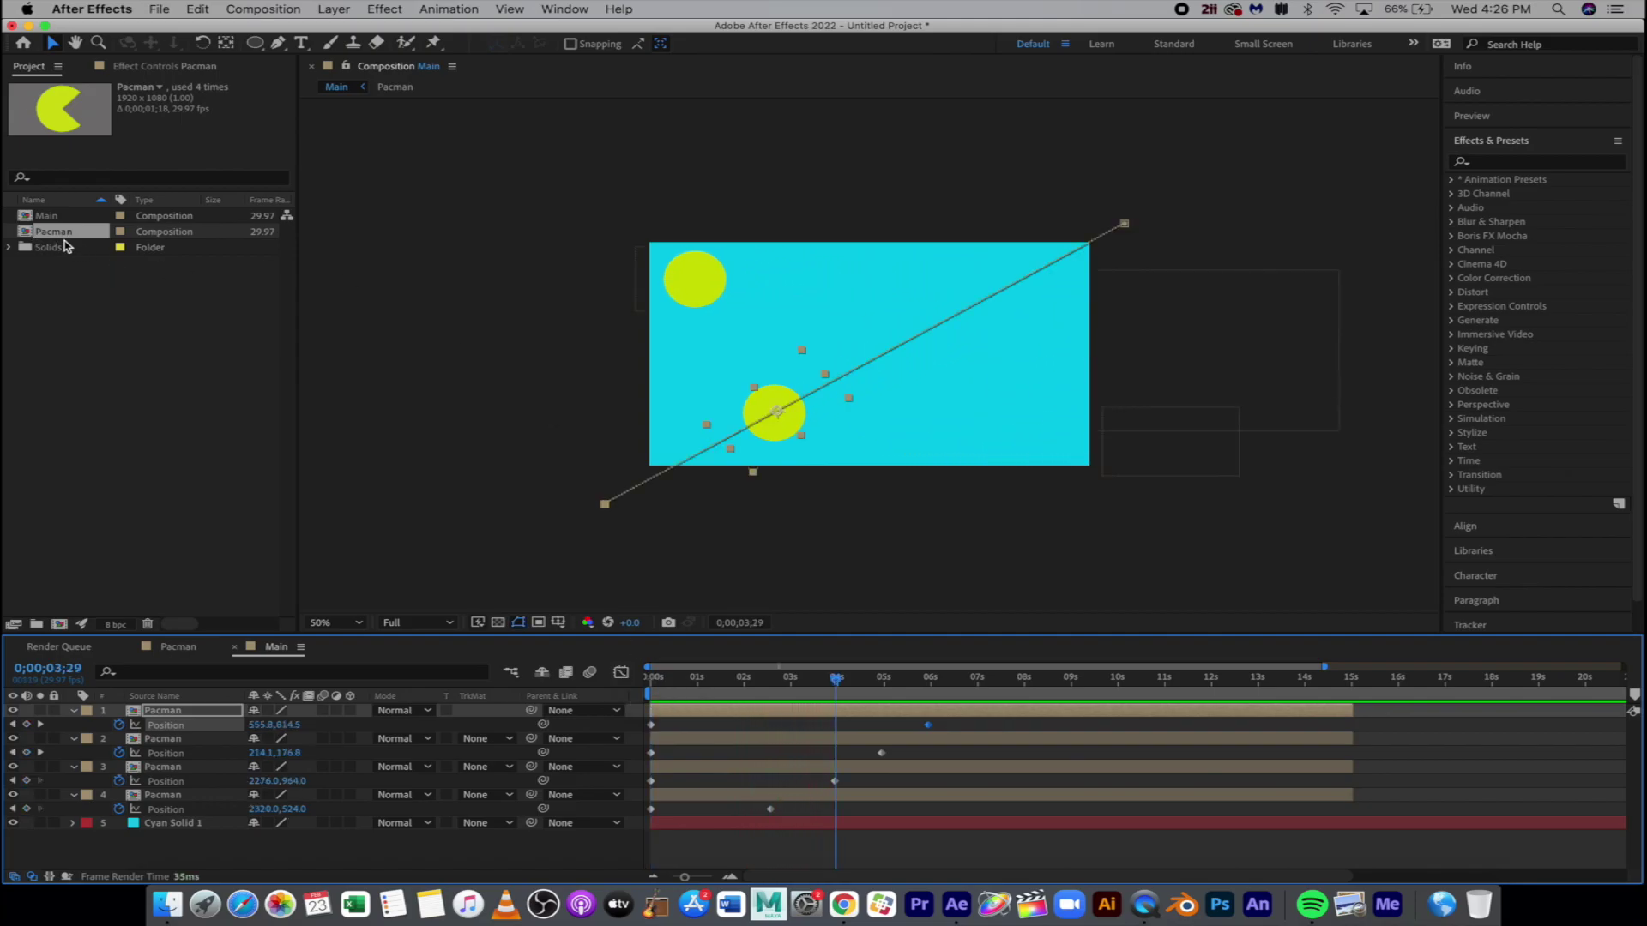